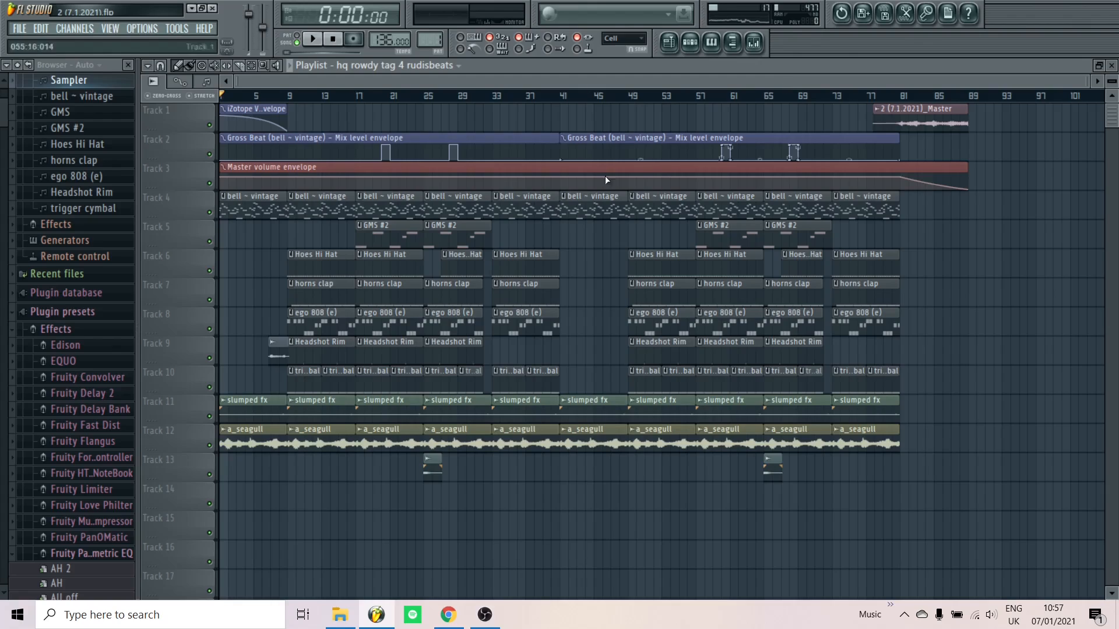
Switch to Chrome and read the full description of the Yung Bans "Right Through You" video
click(457, 618)
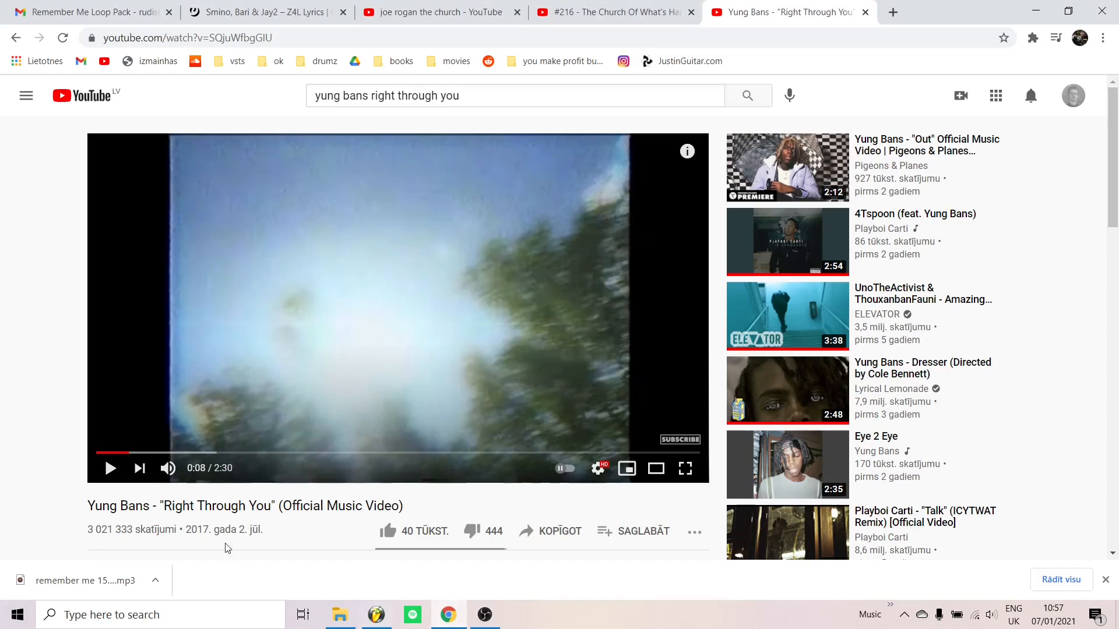
scroll(234, 504, down, 4)
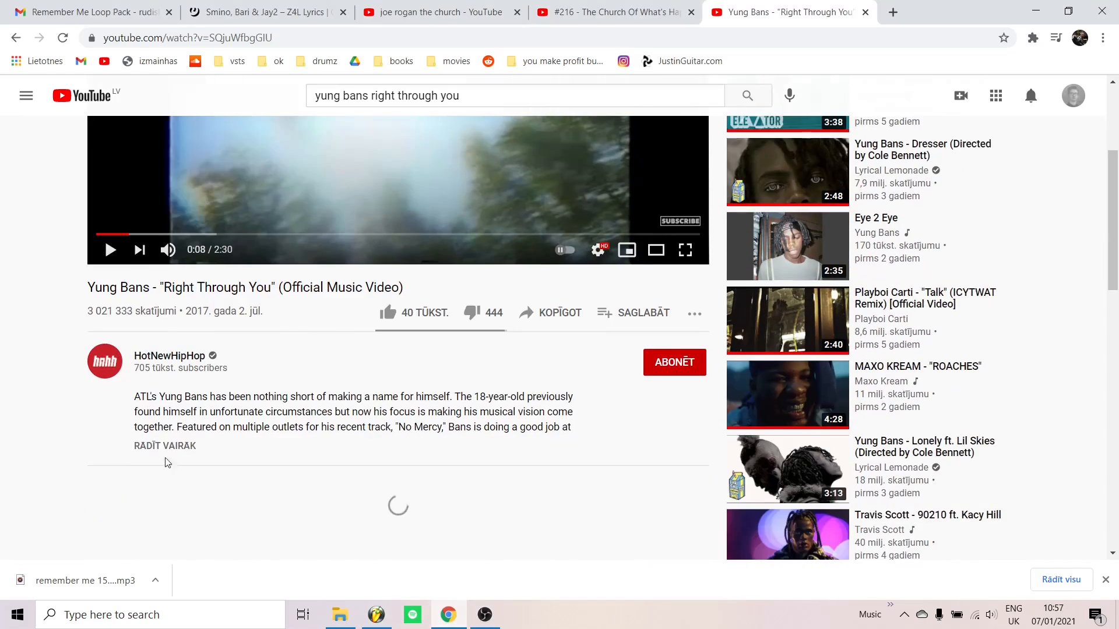
click(190, 452)
scroll(325, 395, down, 4)
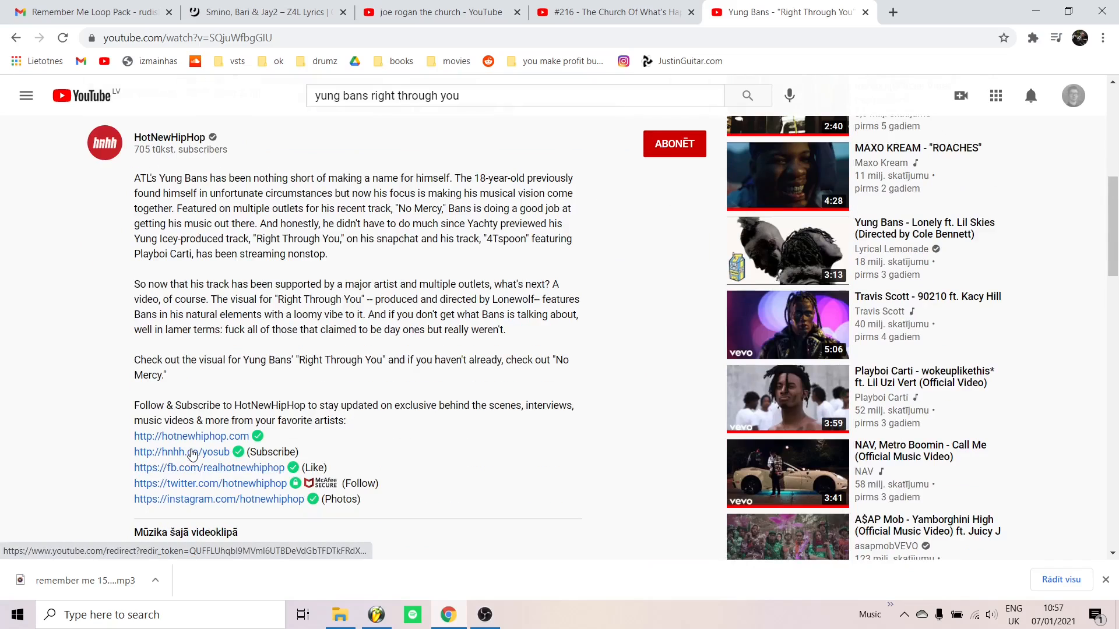
scroll(324, 395, down, 3)
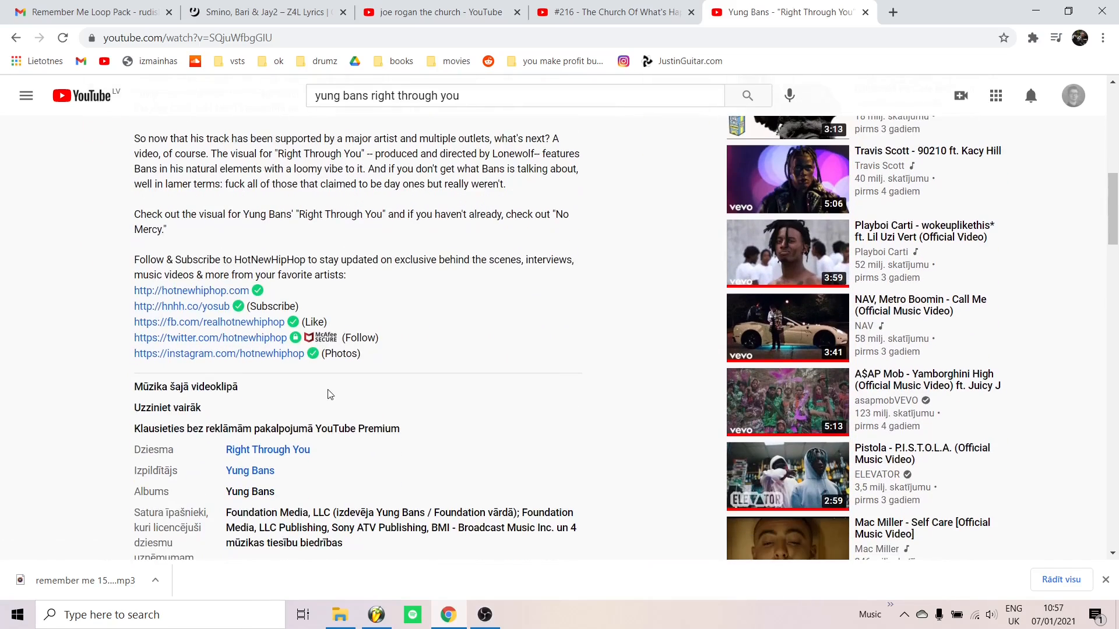
scroll(328, 395, down, 4)
scroll(327, 392, up, 7)
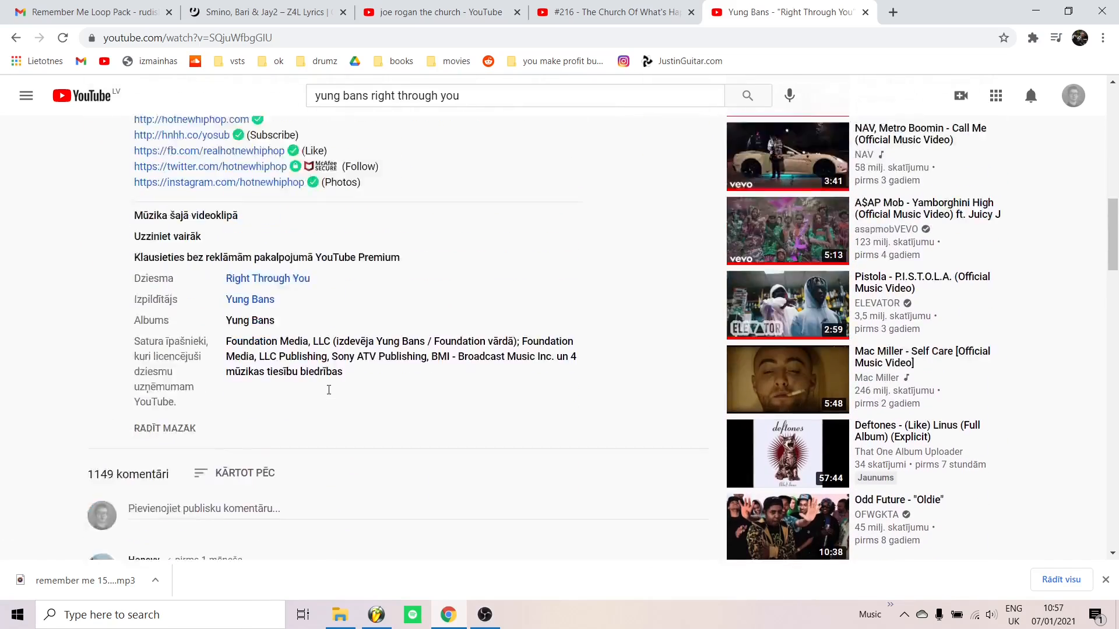
scroll(329, 390, up, 6)
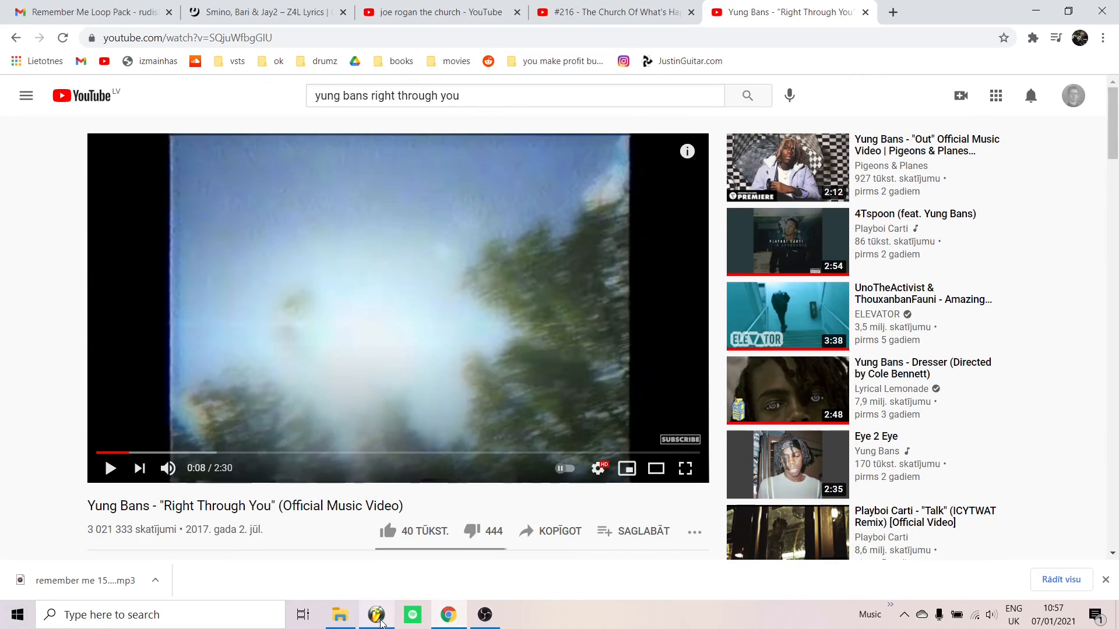
Return to FL Studio and inspect the Sampler channel's scale notes in the piano roll, closing it when done
click(376, 616)
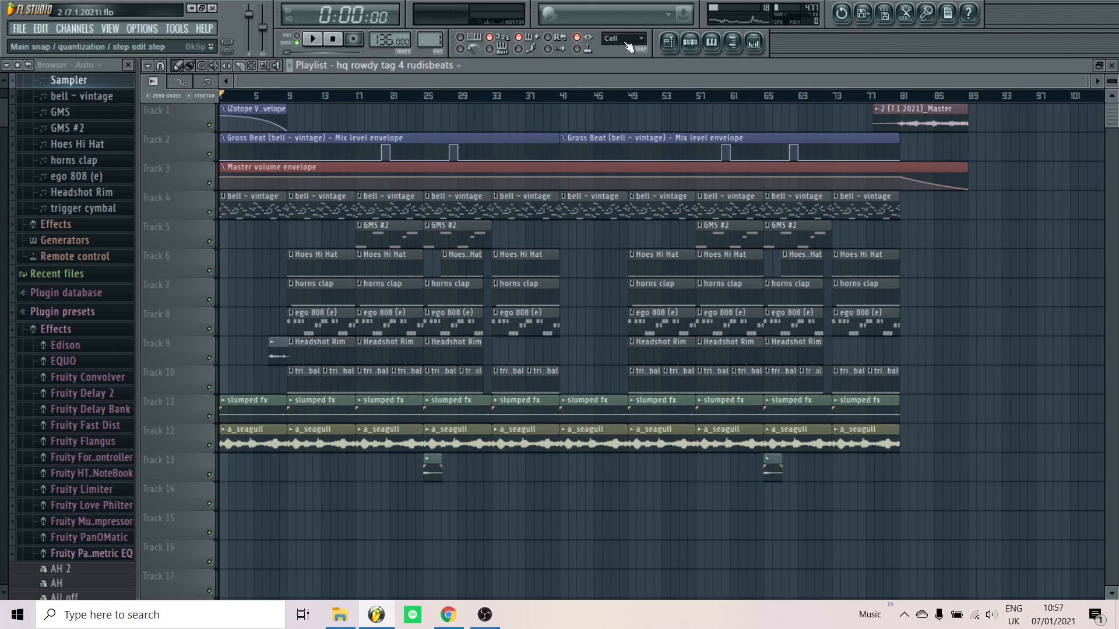
click(690, 42)
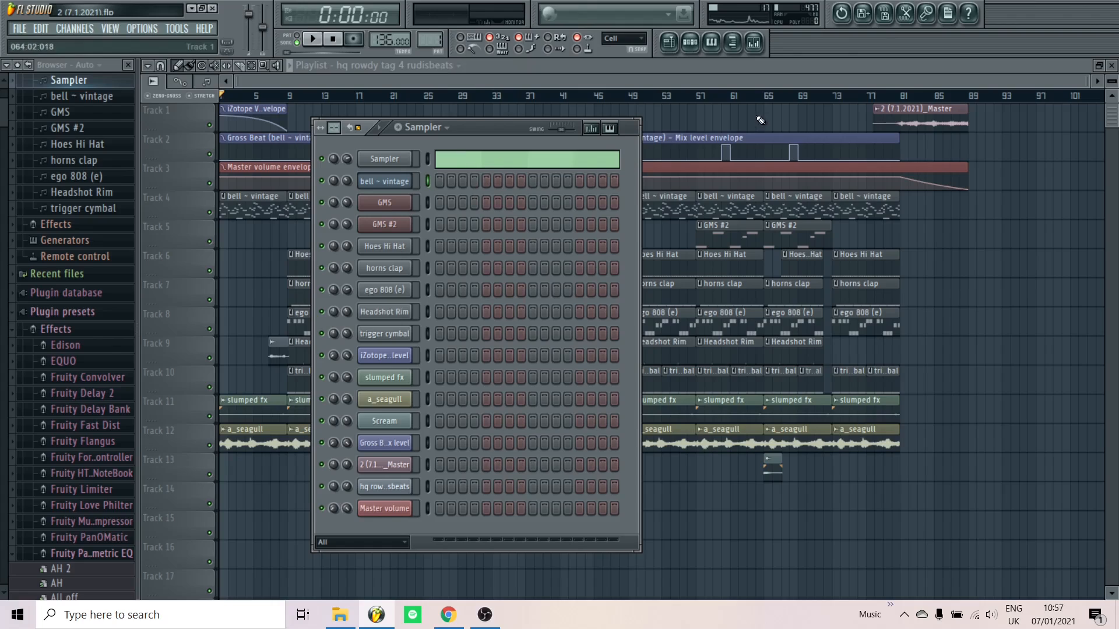
click(568, 169)
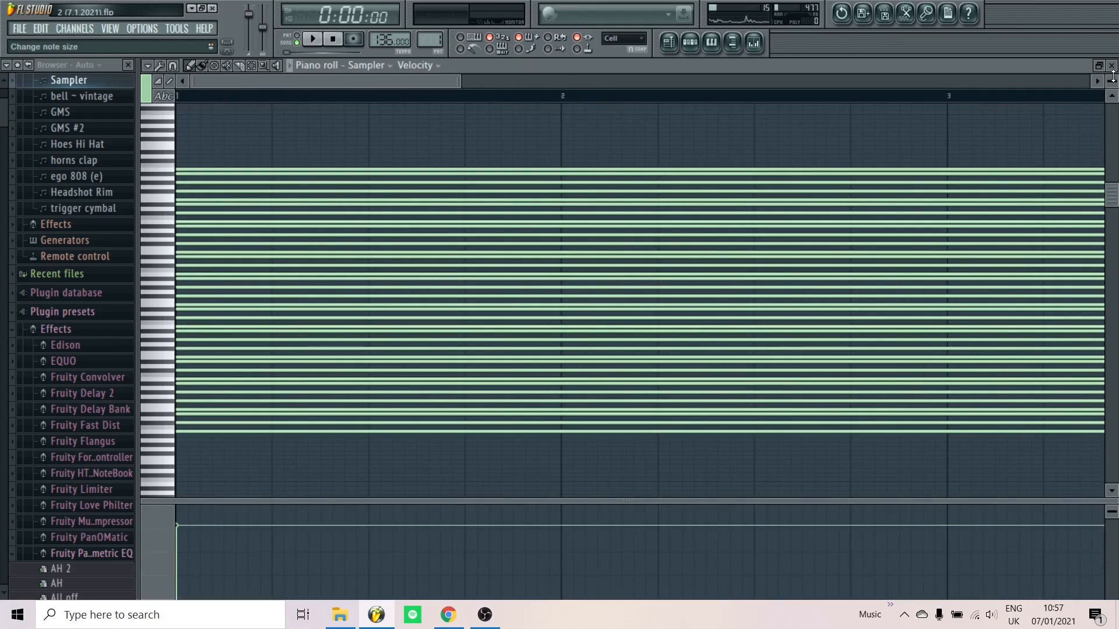
drag(1113, 76, 1113, 77)
scroll(291, 220, down, 6)
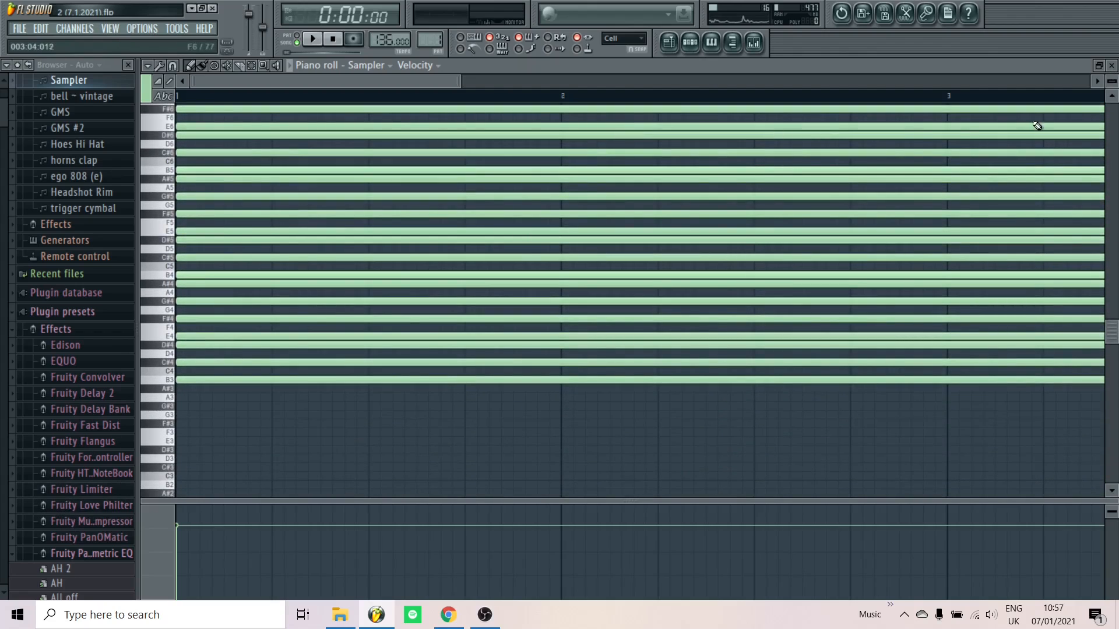
click(1113, 65)
click(1113, 65)
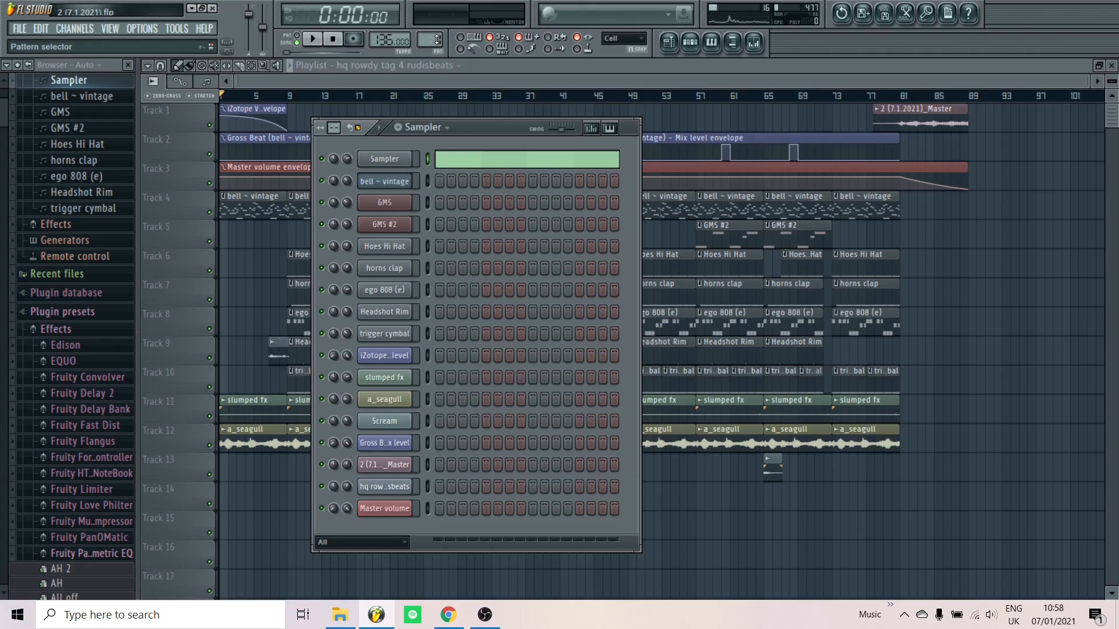
Select pattern 2 and switch off iZotope Vinyl on the Master mixer track
drag(437, 39, 436, 35)
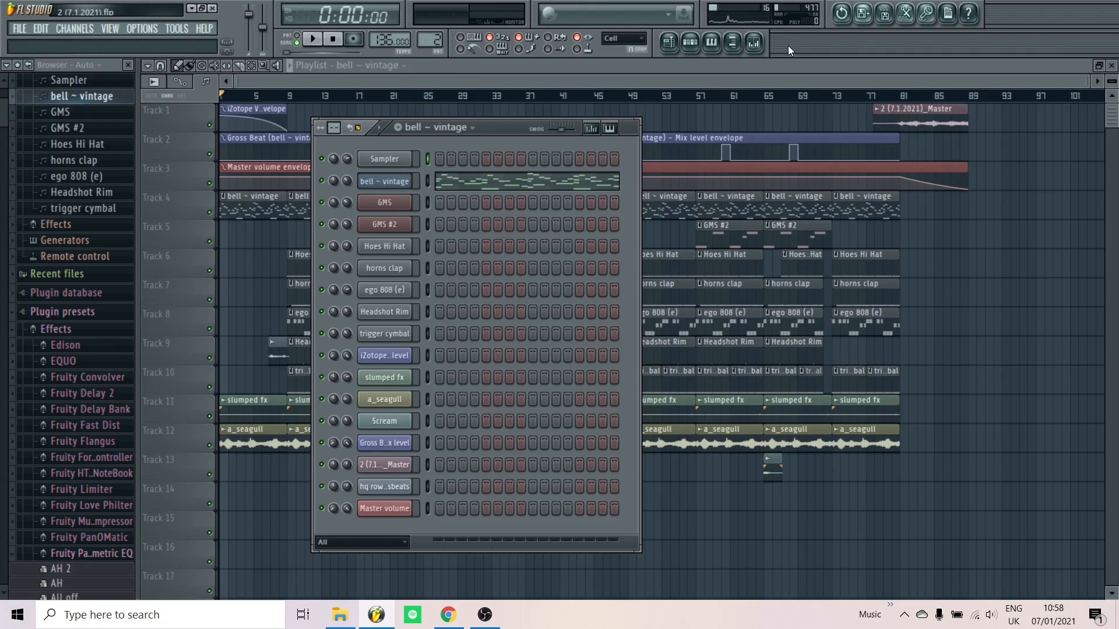
click(756, 43)
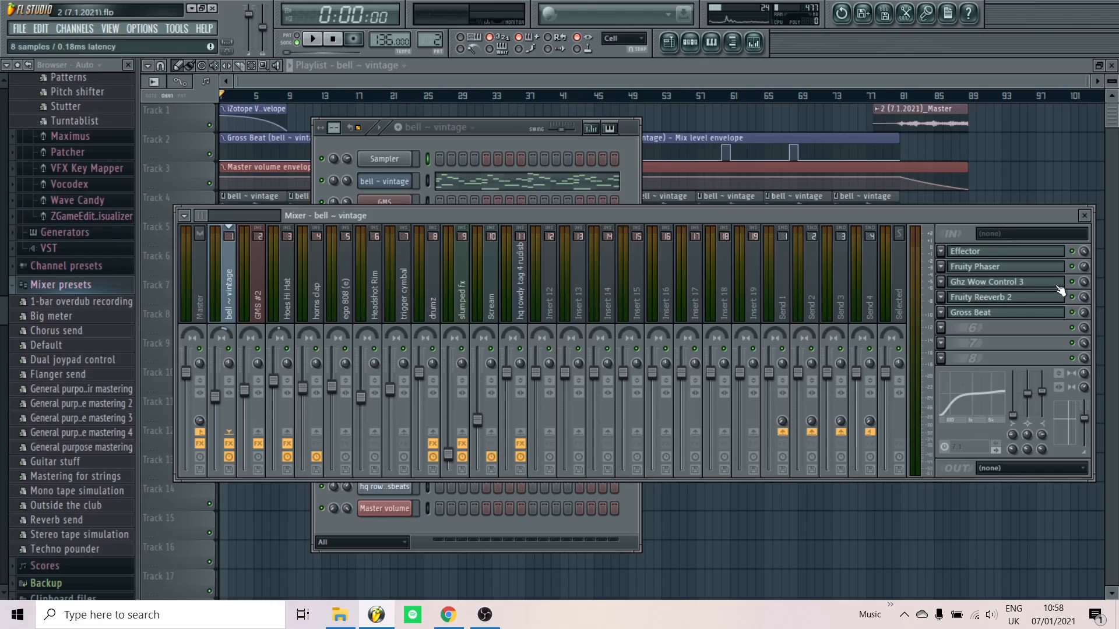
click(192, 396)
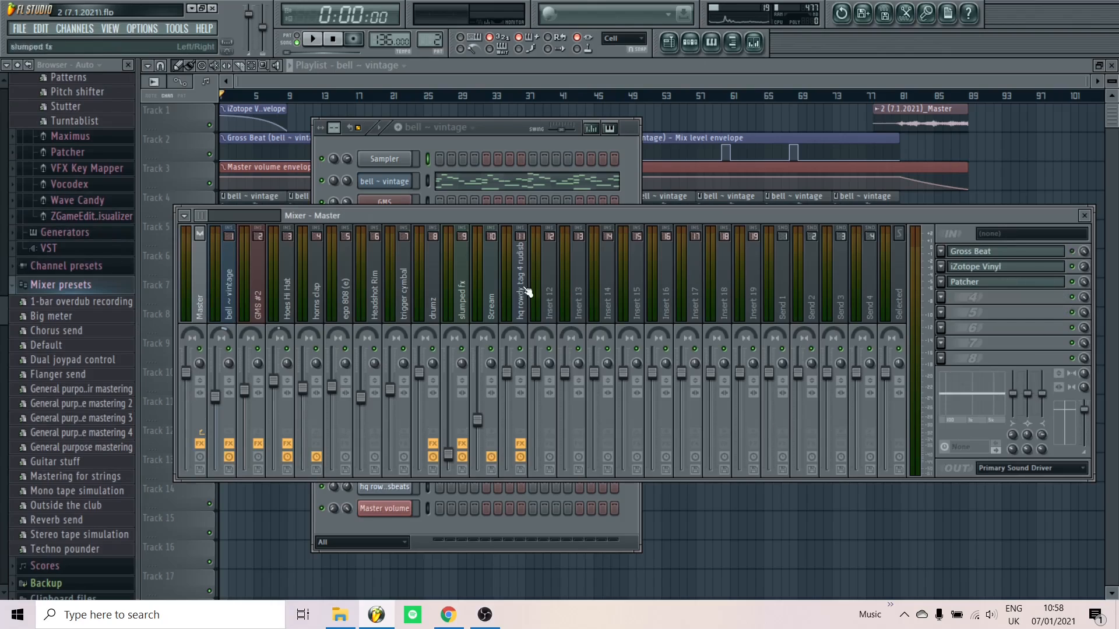
click(1073, 267)
Bypass the effects on the bell – vintage mixer track and bring the channel rack to the front
click(505, 128)
click(244, 277)
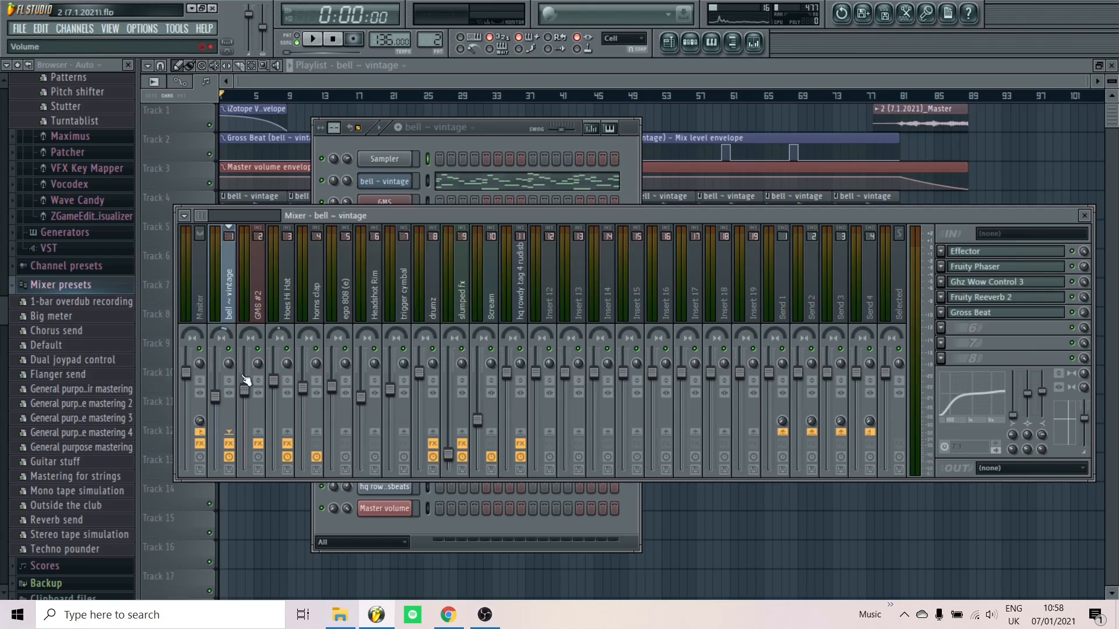
click(229, 444)
click(503, 131)
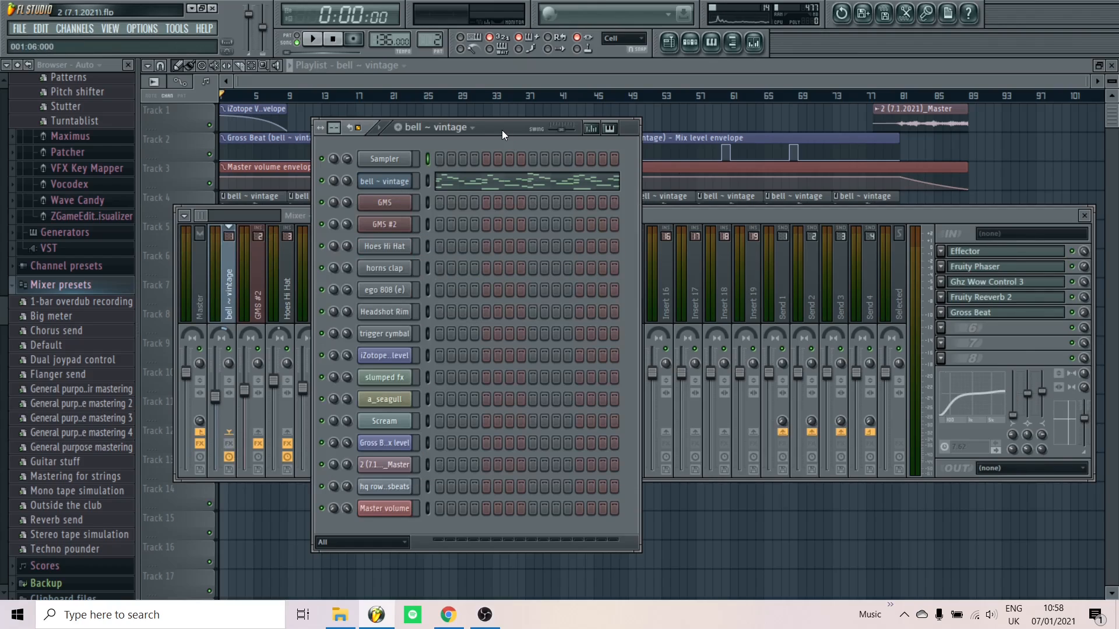
Audition the bell – vintage melody in pattern mode and examine its notes in the piano roll
key(space)
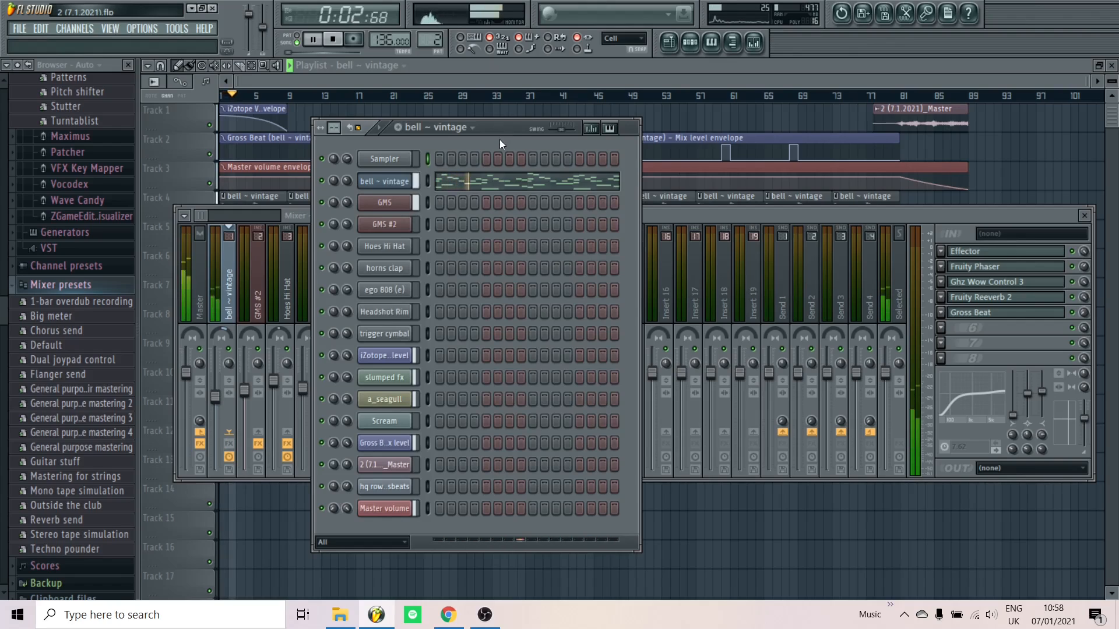
key(space)
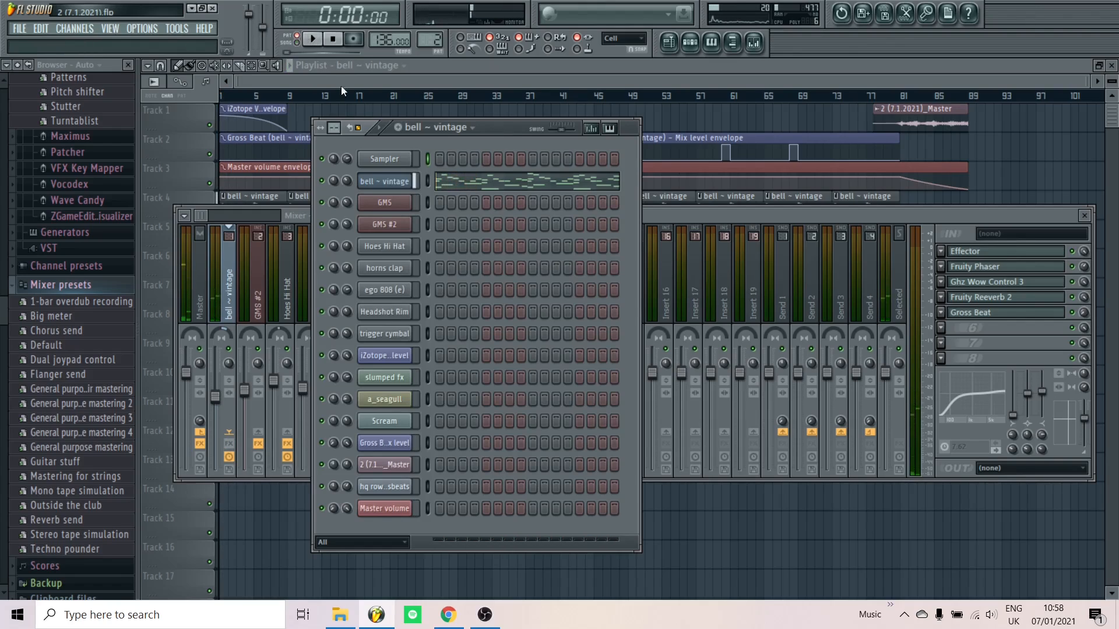
key(space)
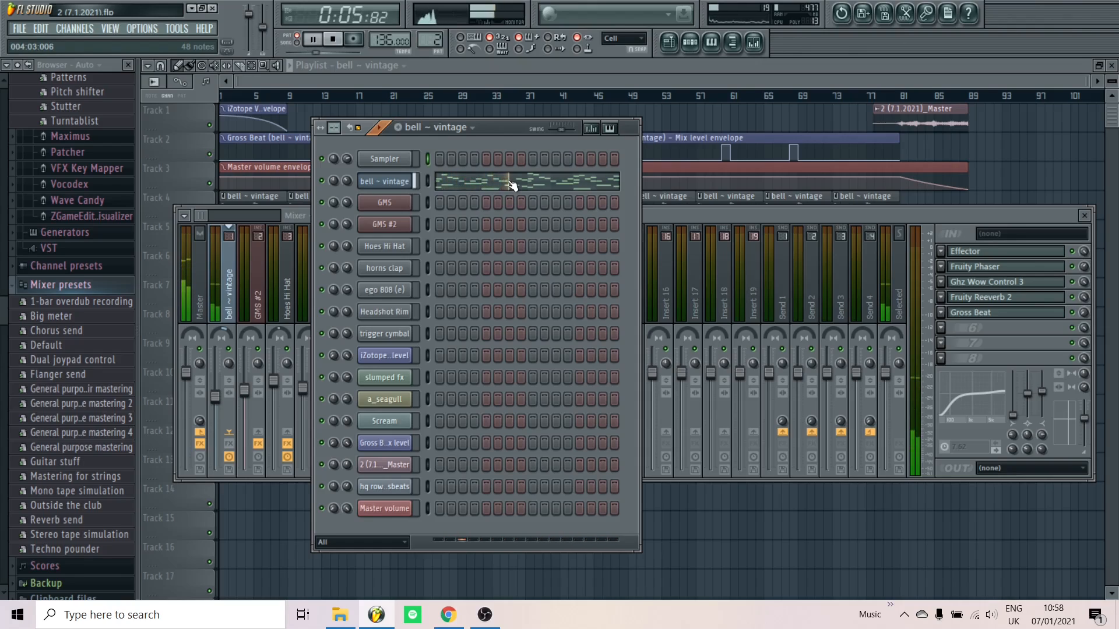
key(space)
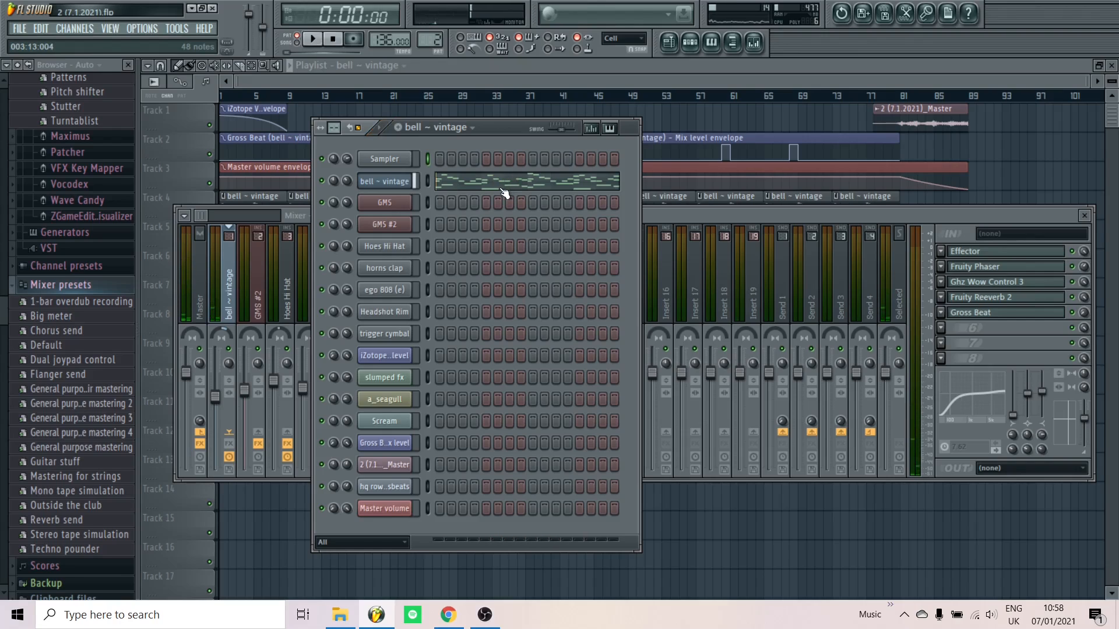
click(503, 190)
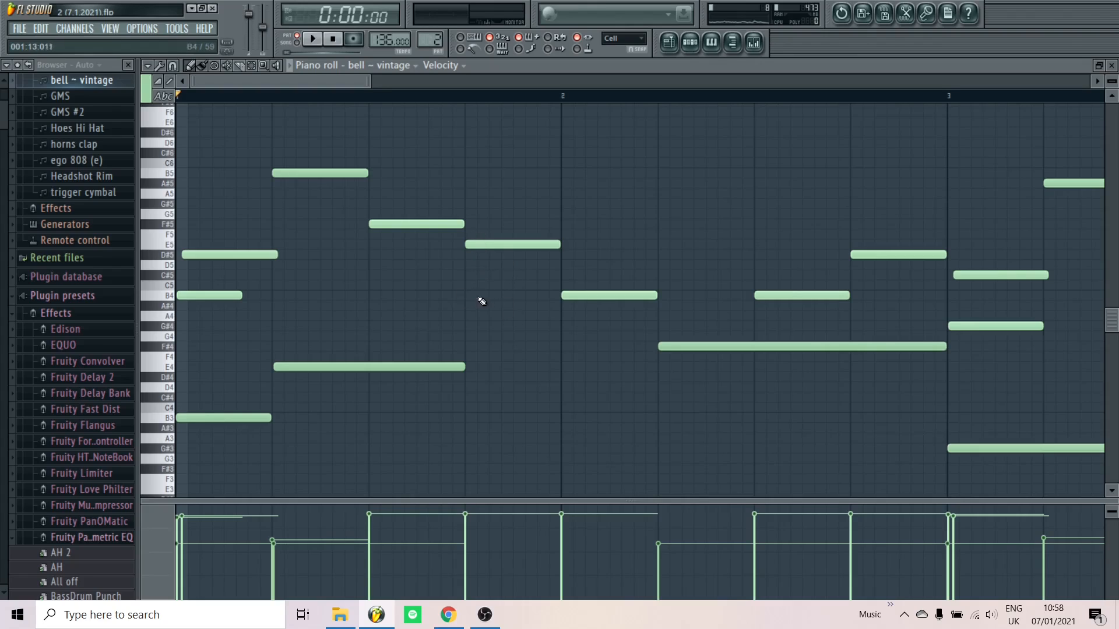
click(690, 42)
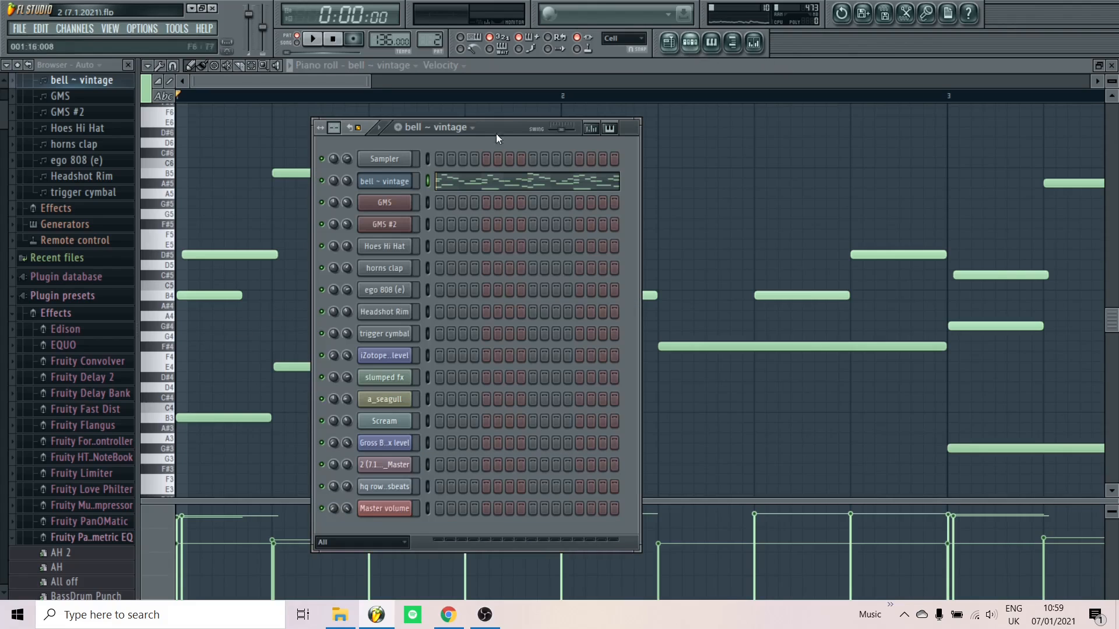
Open the bell – vintage channel settings, preview the raw bell – vintage.wav sample, and close the settings
click(408, 182)
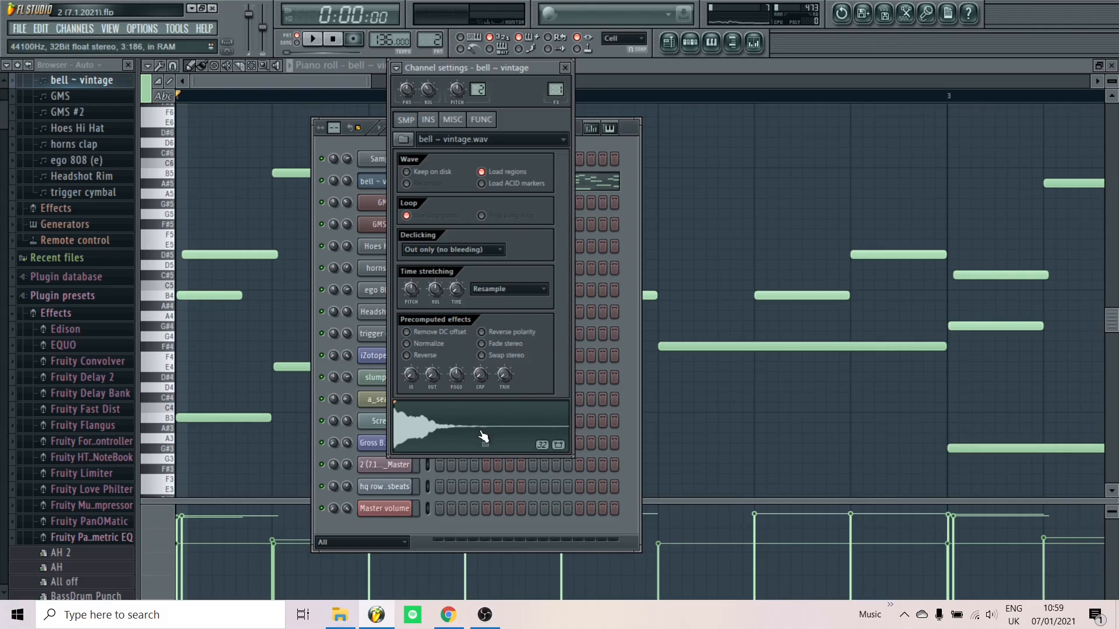
click(462, 434)
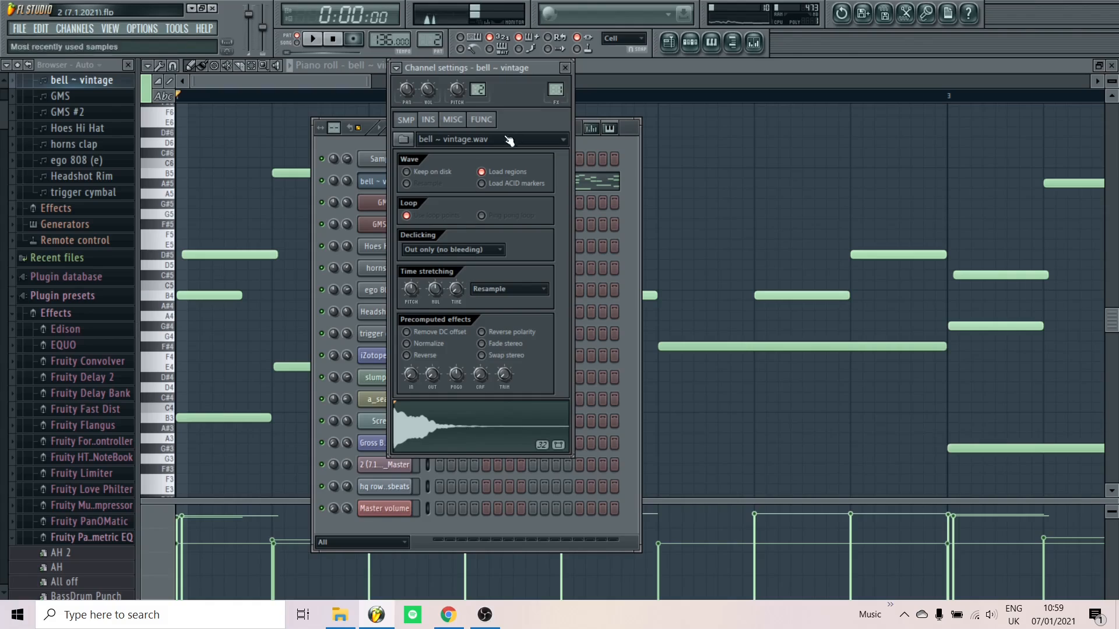
click(565, 70)
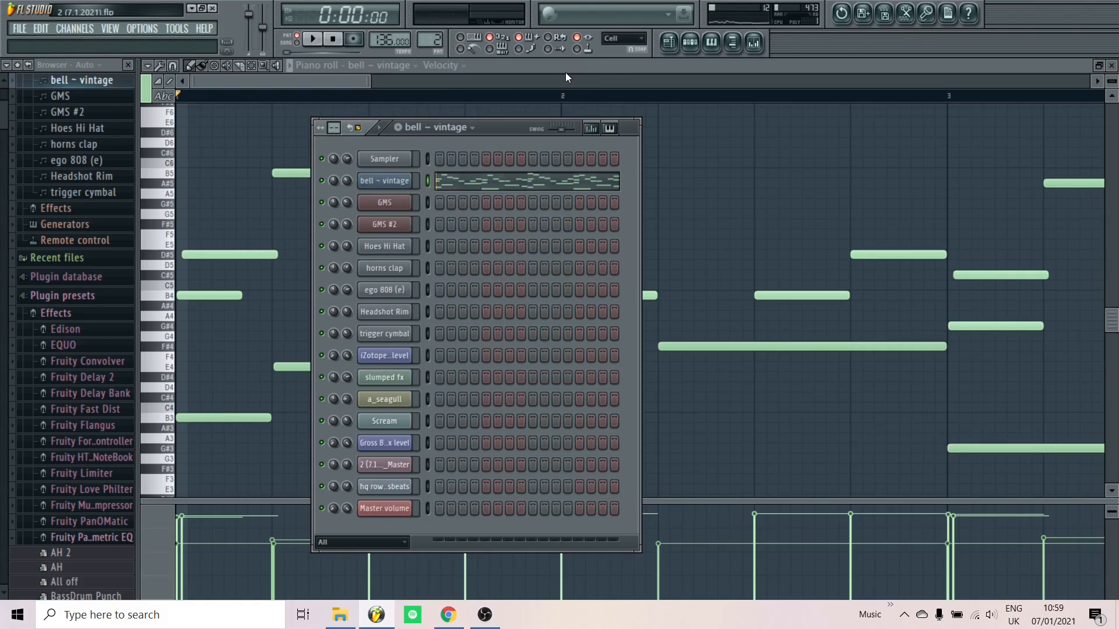
Open the Effector on the bell – vintage mixer track, audition the melody through its Lo-Fi effect, and close it
key(space)
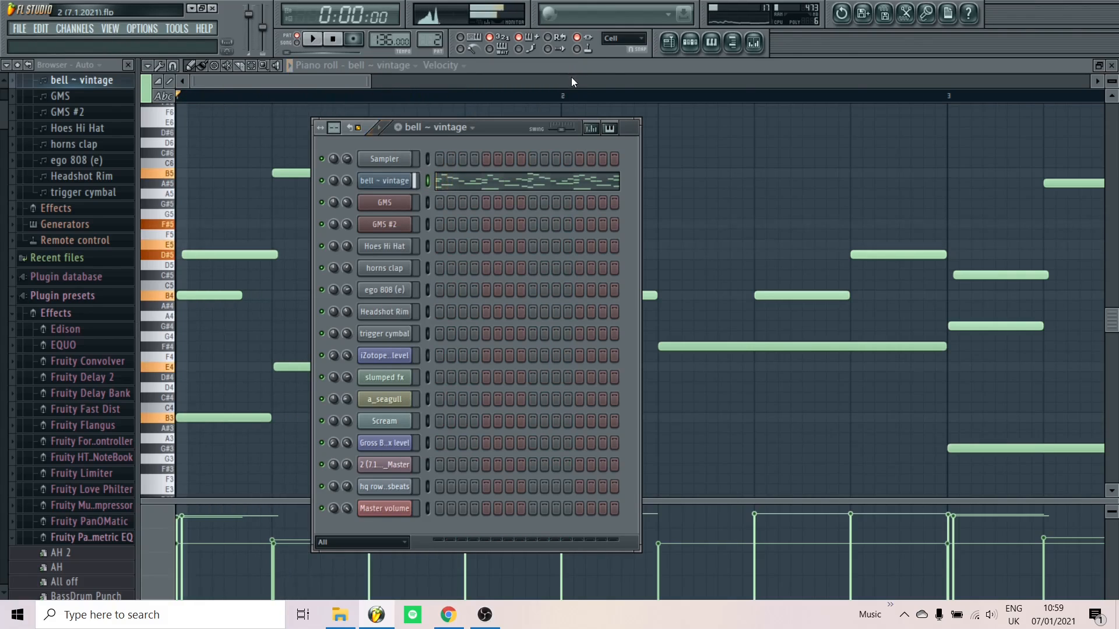
click(754, 42)
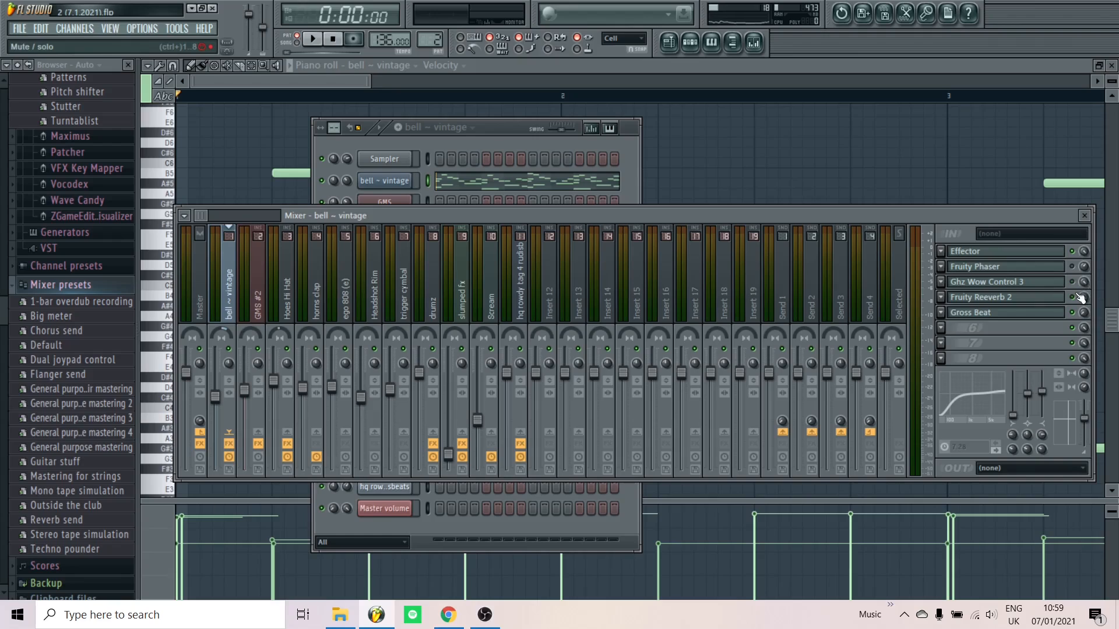
click(998, 255)
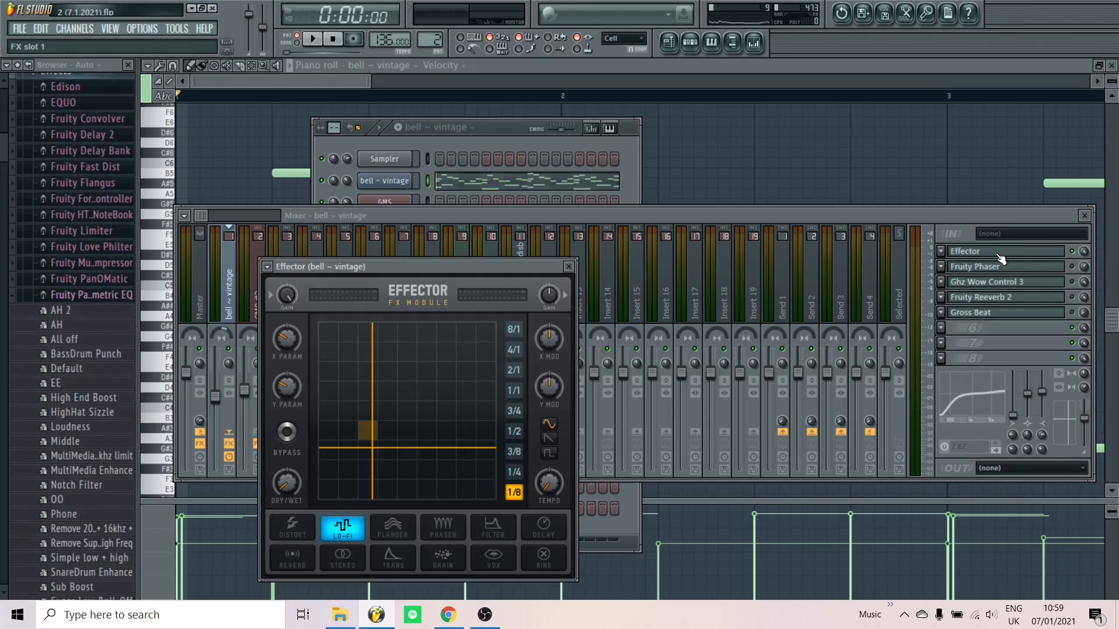
key(space)
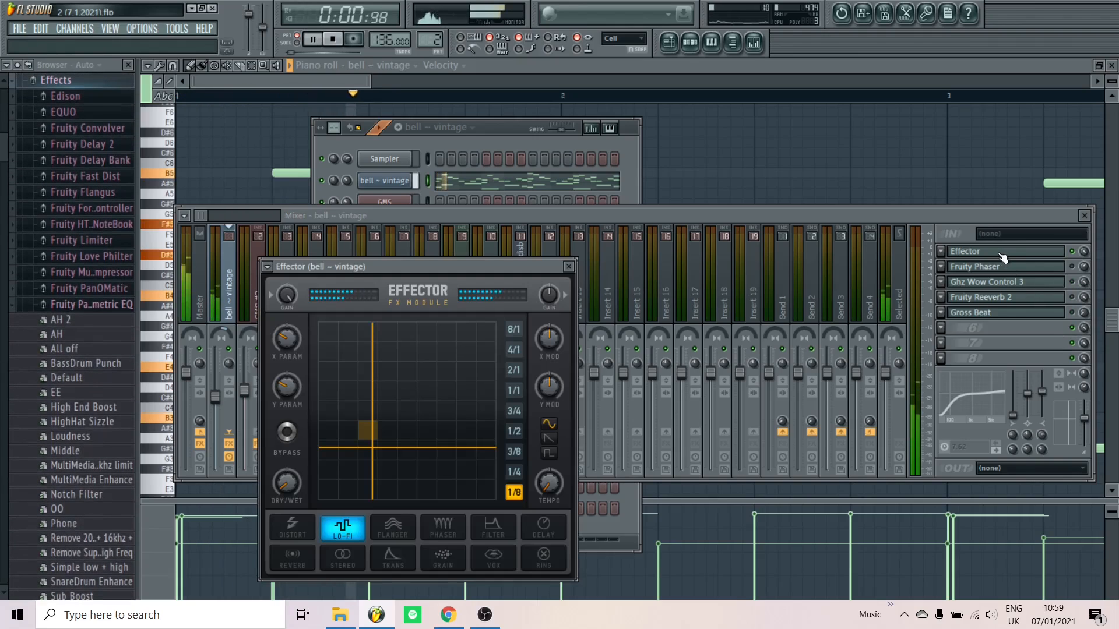
key(space)
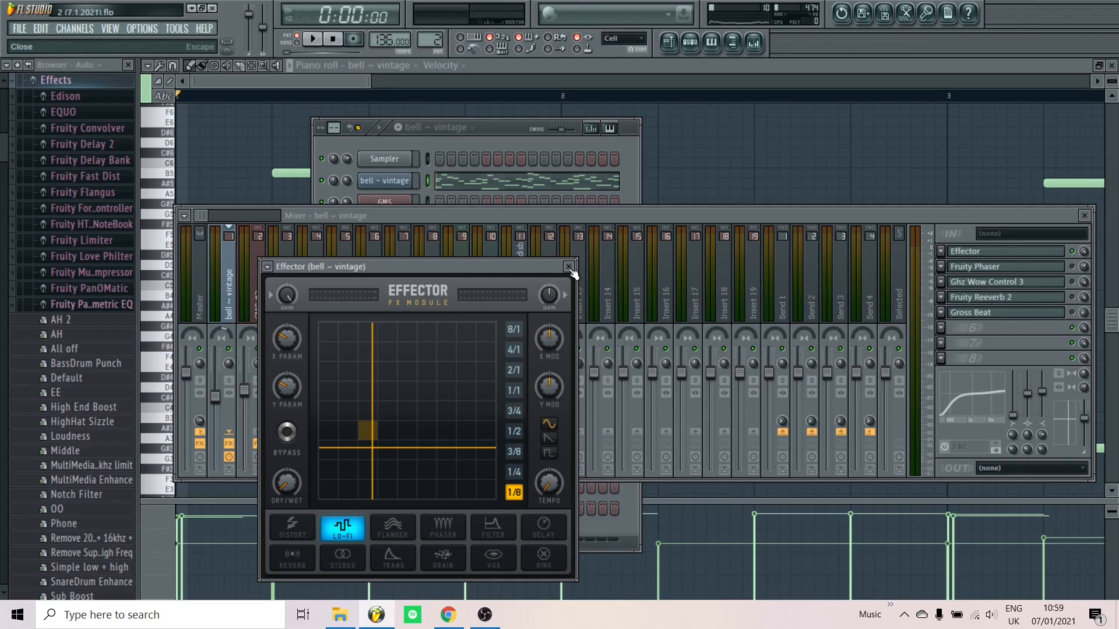
click(569, 267)
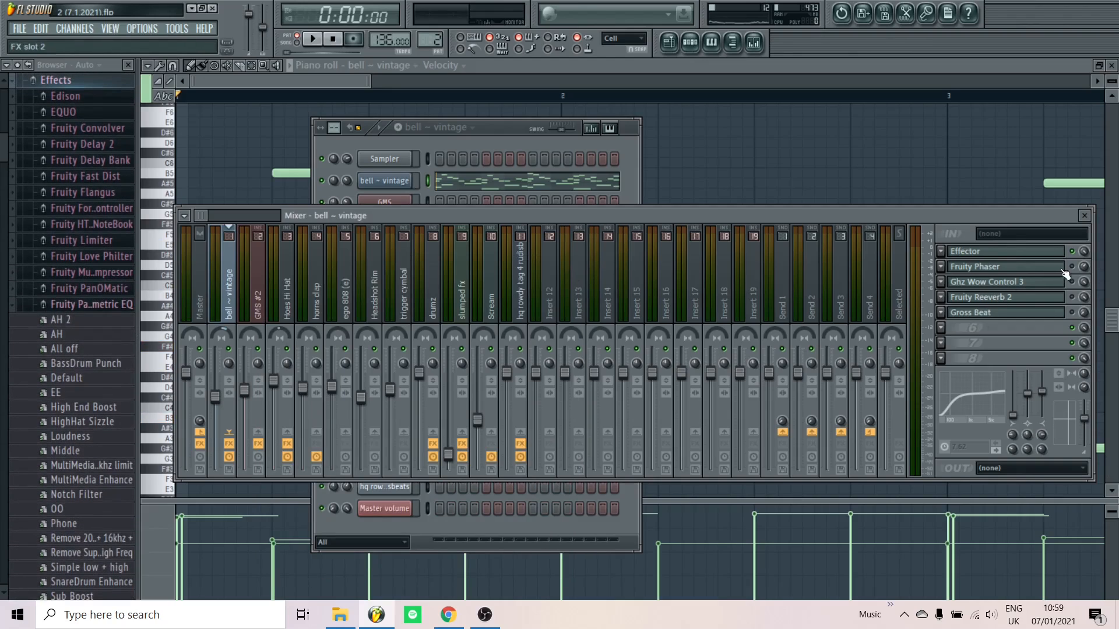
Audition the bell – vintage melody for the phaser effect and open the Fruity Phaser settings
key(space)
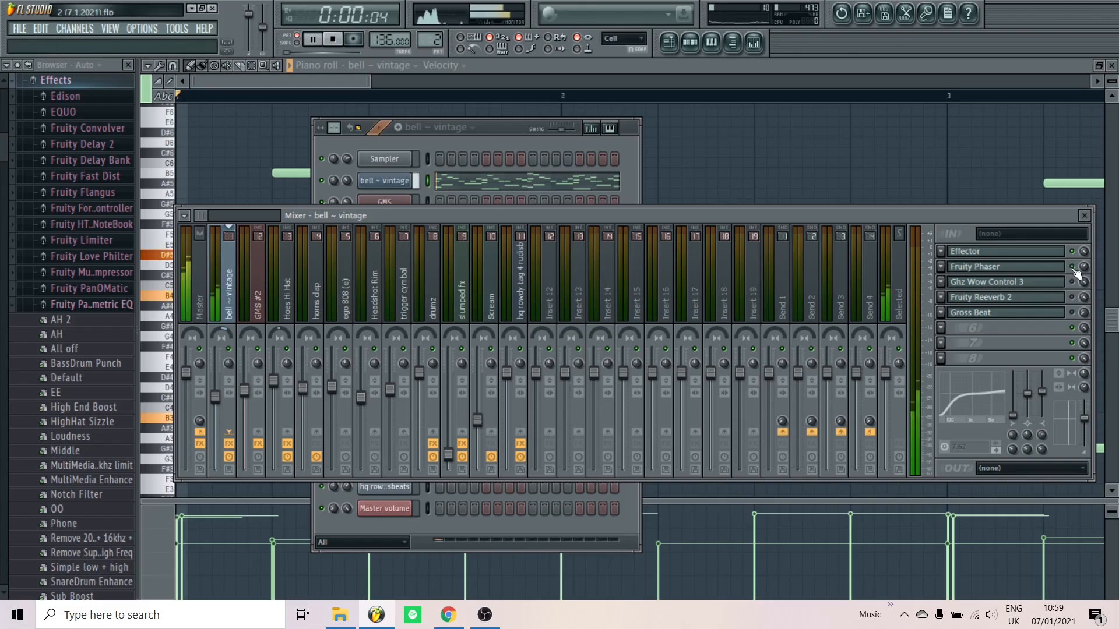
key(space)
click(1029, 272)
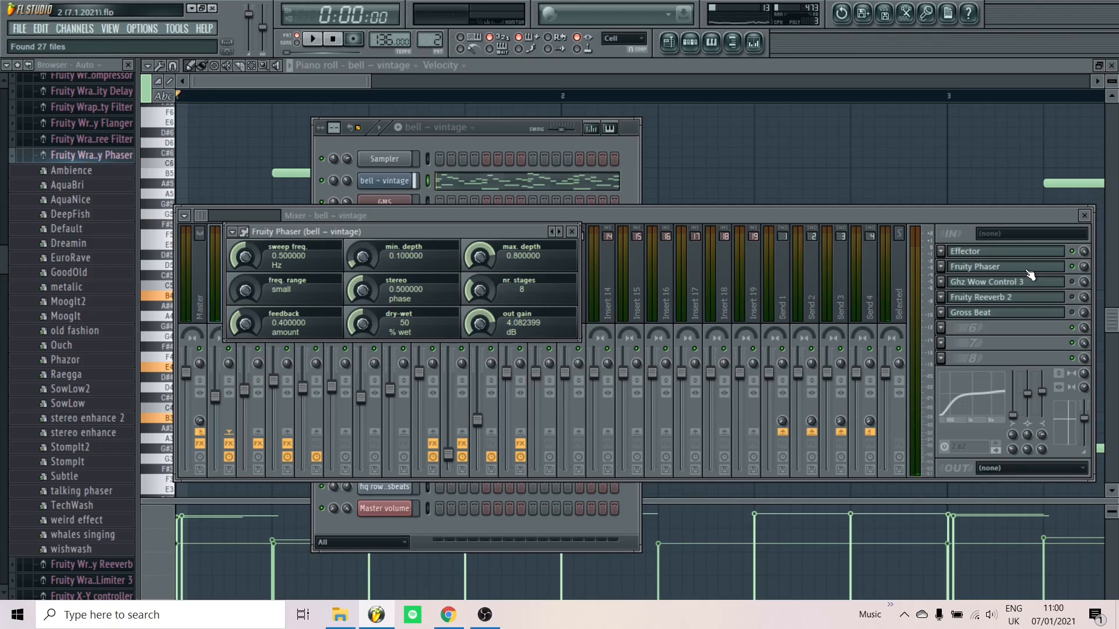
click(1029, 273)
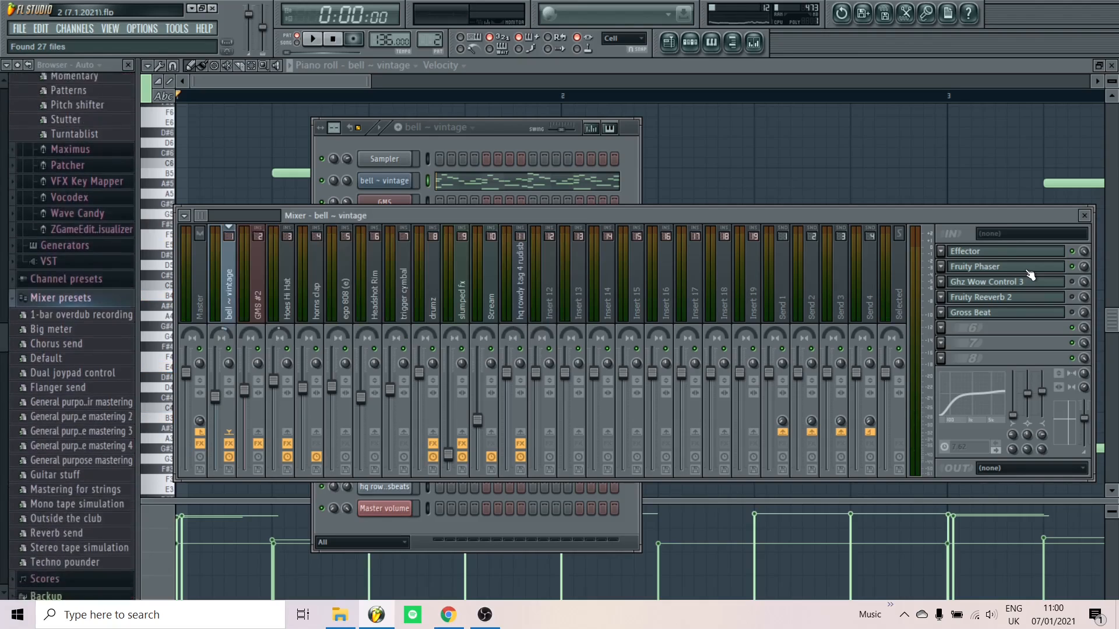
click(1030, 272)
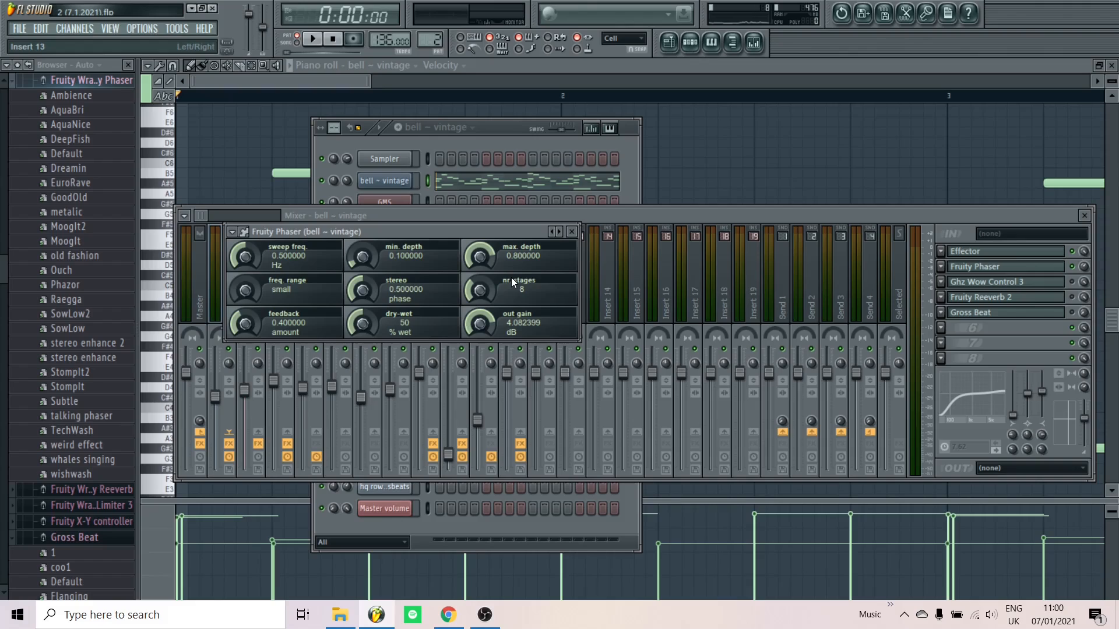
Audition the bell – vintage melody through Fruity Phaser and close the phaser settings
key(space)
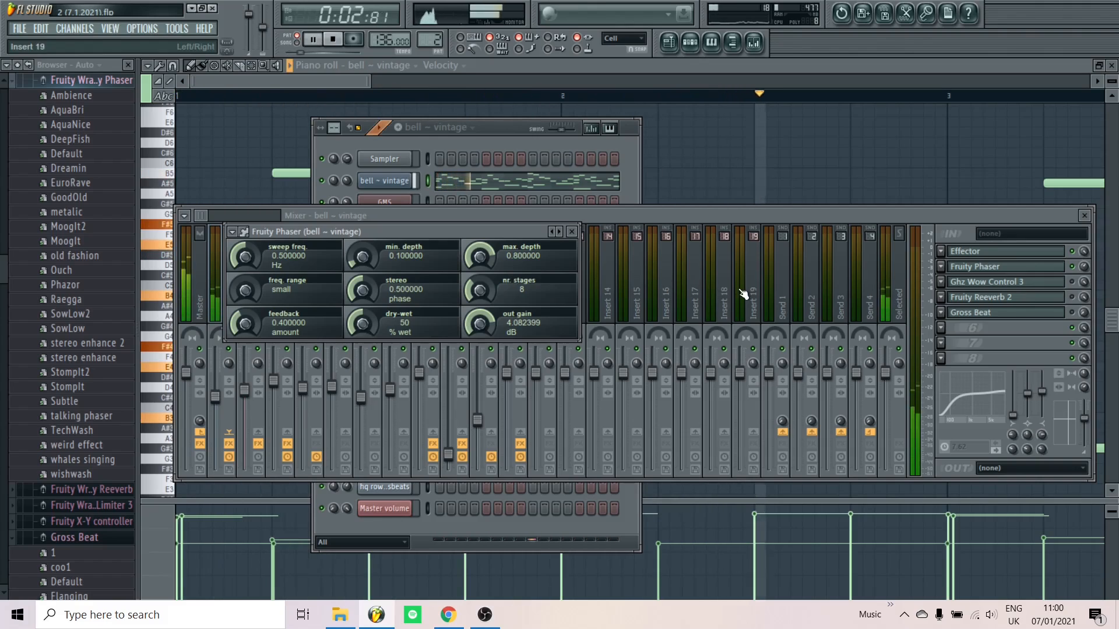
key(space)
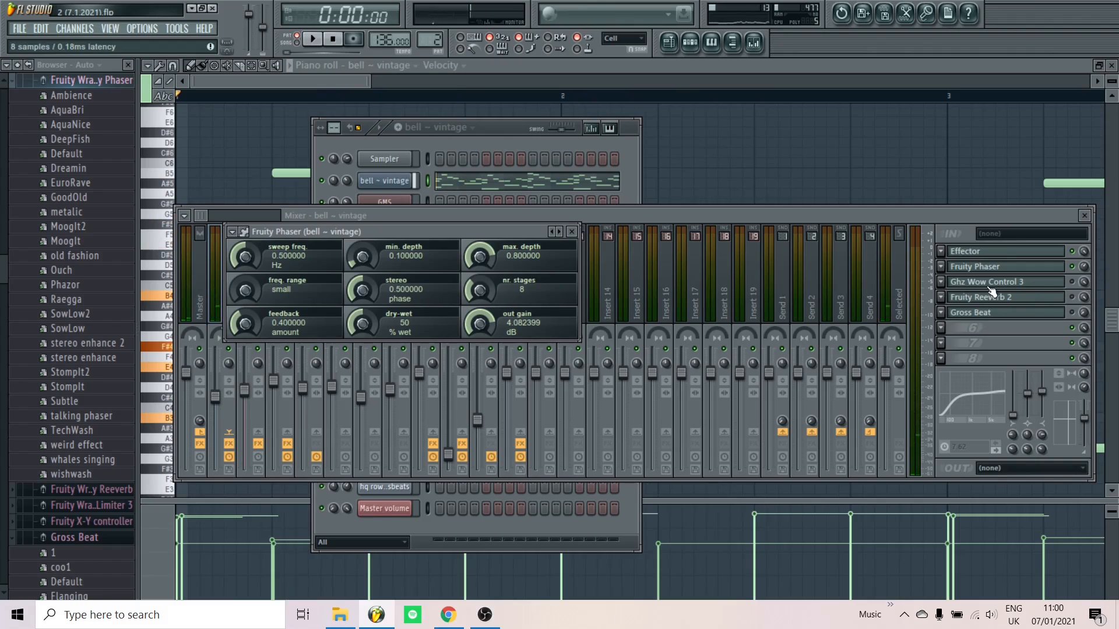
click(1072, 283)
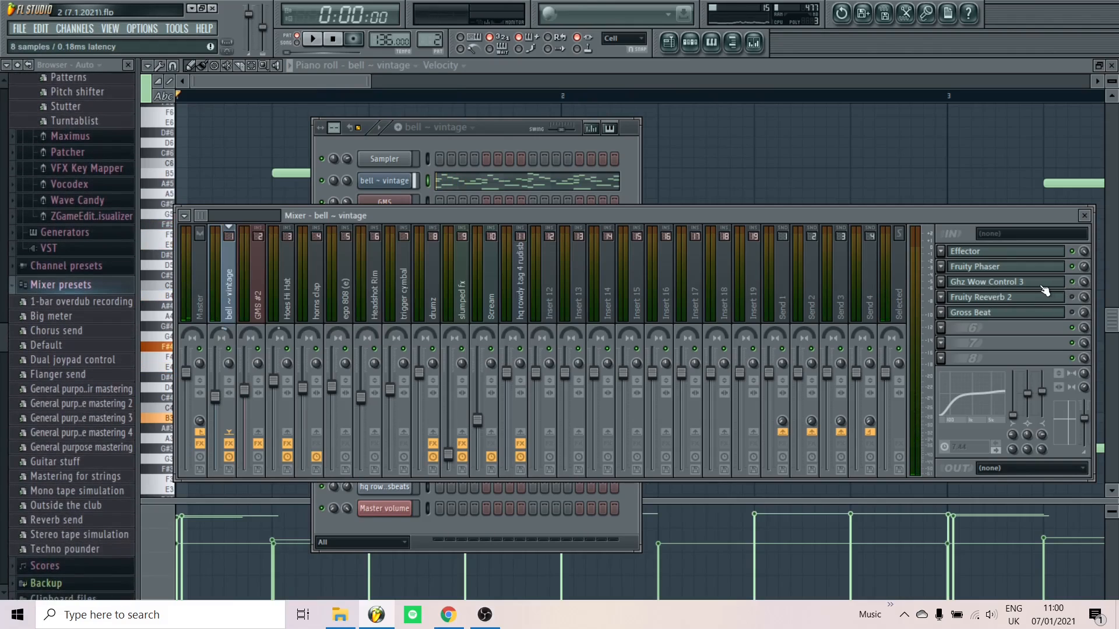
Open Ghz Wow Control 3 on the bell – vintage mixer track, audition the melody through it, and close it
click(1020, 283)
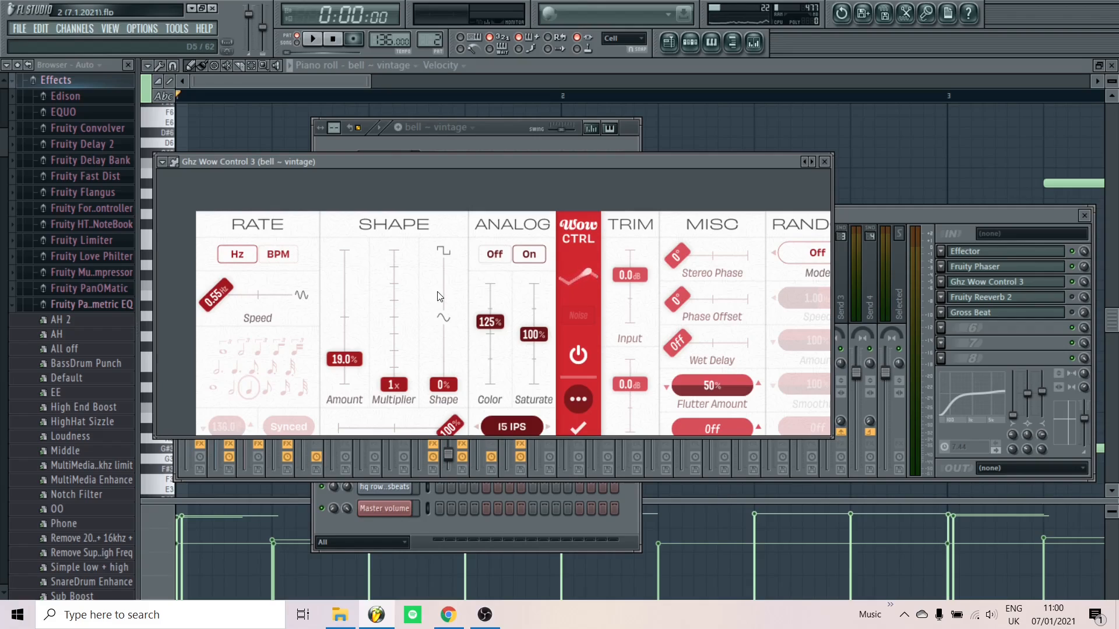
click(313, 40)
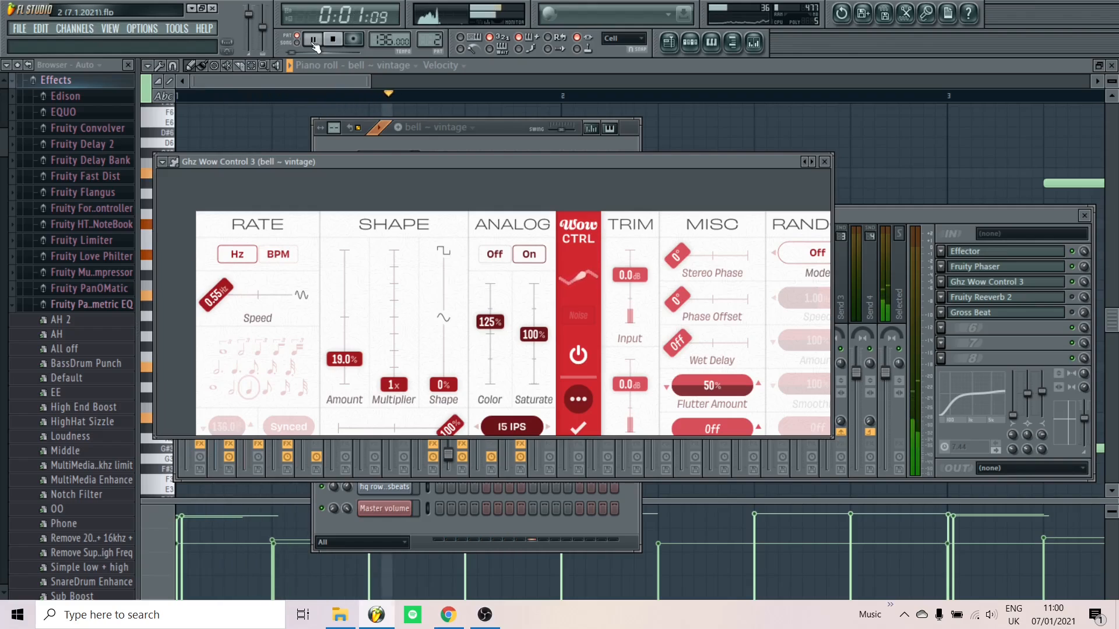
click(313, 41)
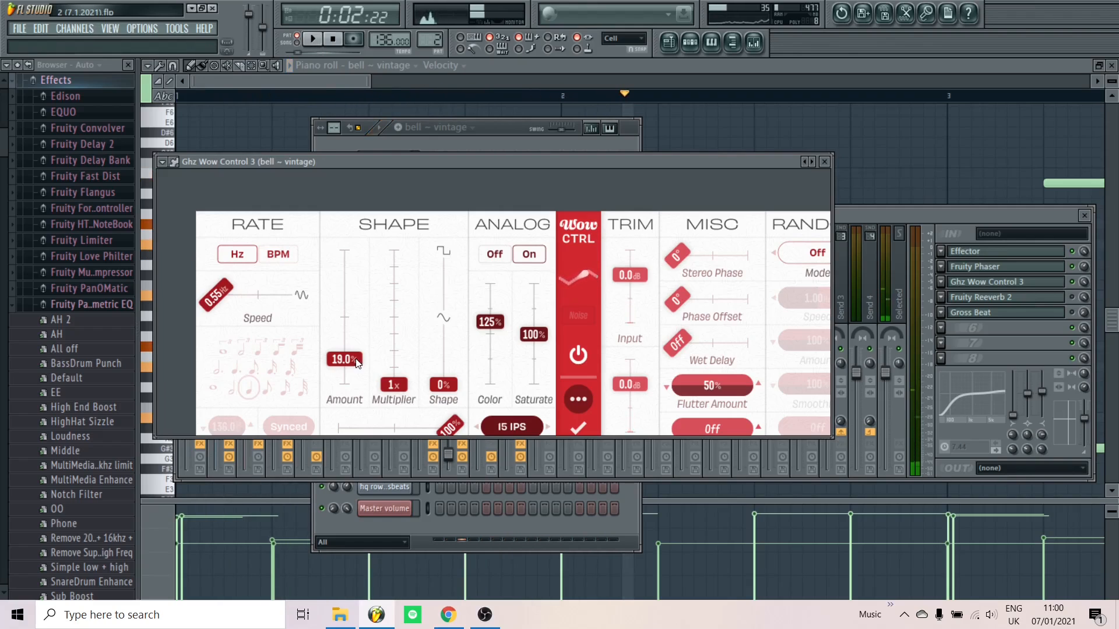
click(827, 162)
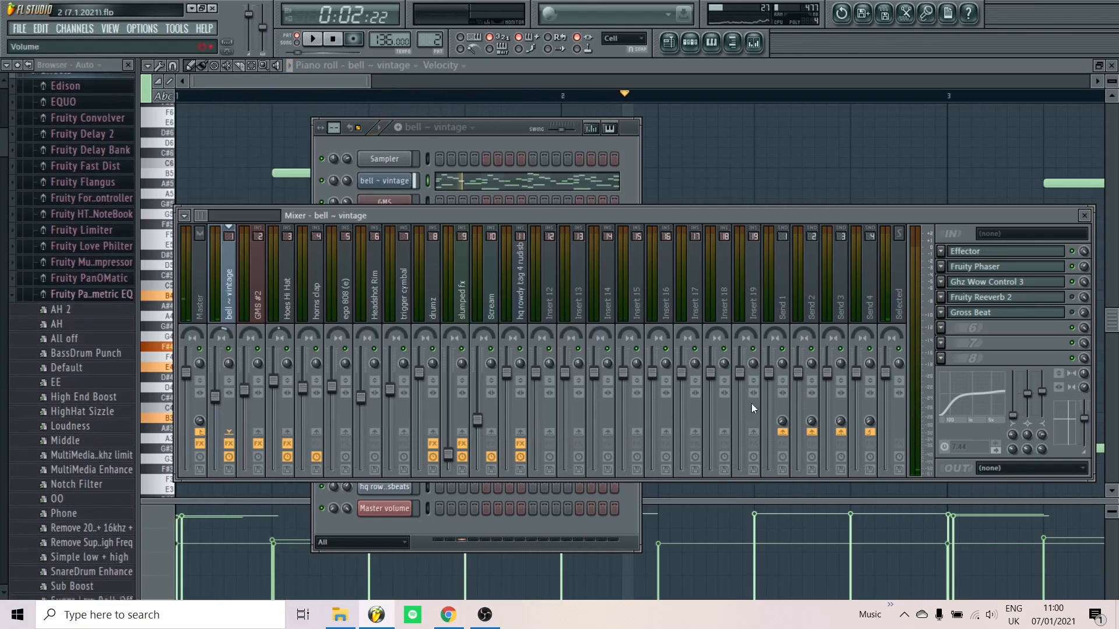
Replay the bell – vintage melody through its effect chain and view the Gross Beat settings before closing them
click(318, 42)
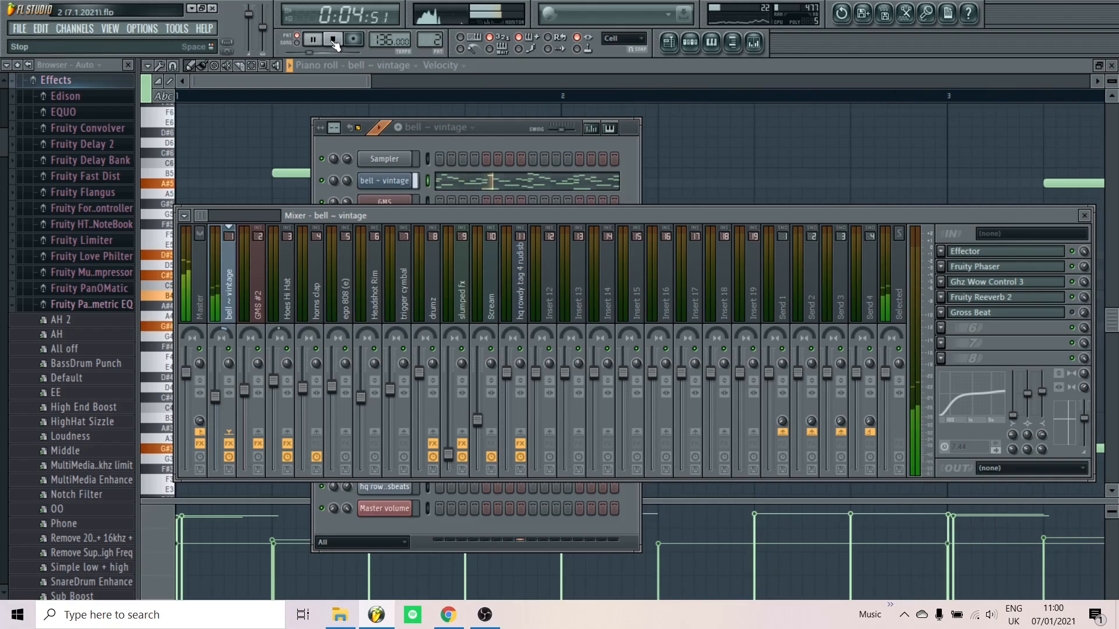
click(334, 41)
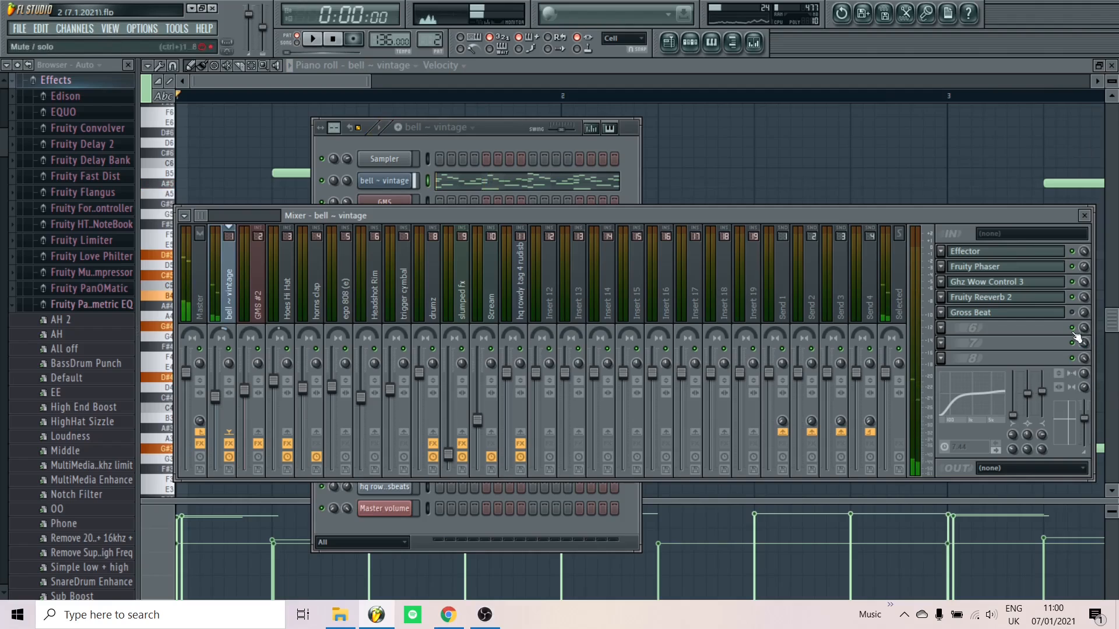
click(1041, 314)
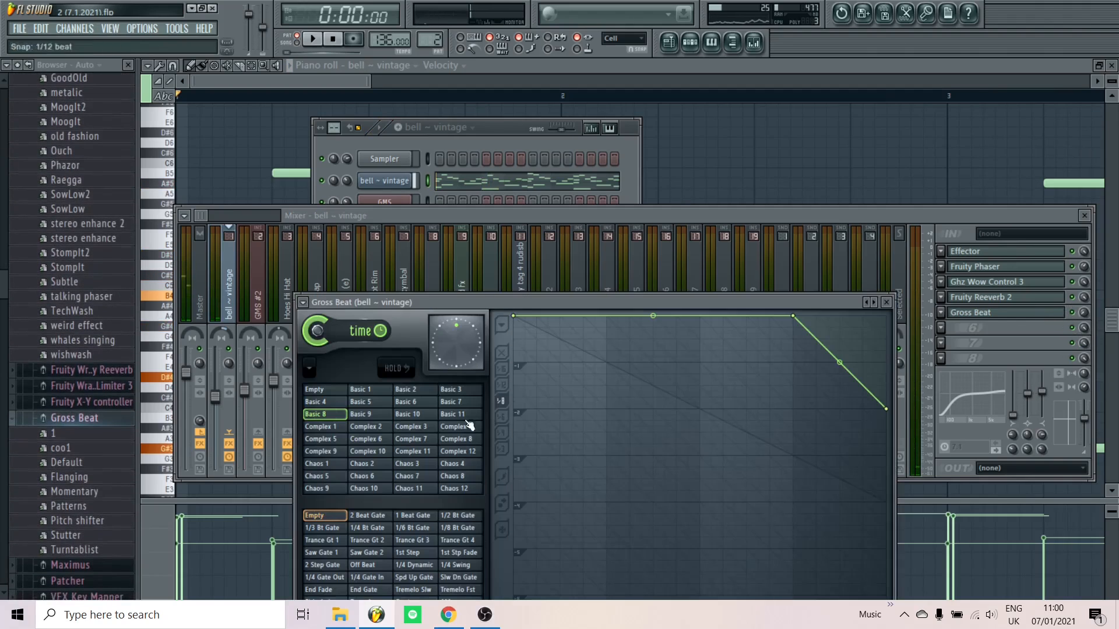
click(888, 302)
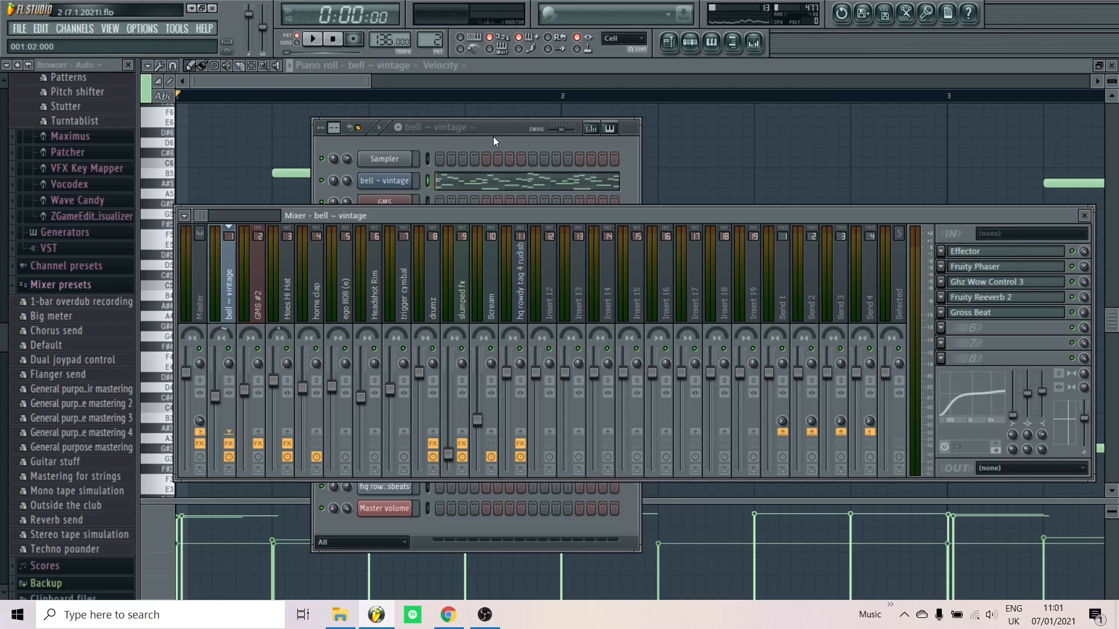
Examine the bell – vintage notes in the piano roll, both the whole eight-bar melody and the opening chord up close
click(673, 169)
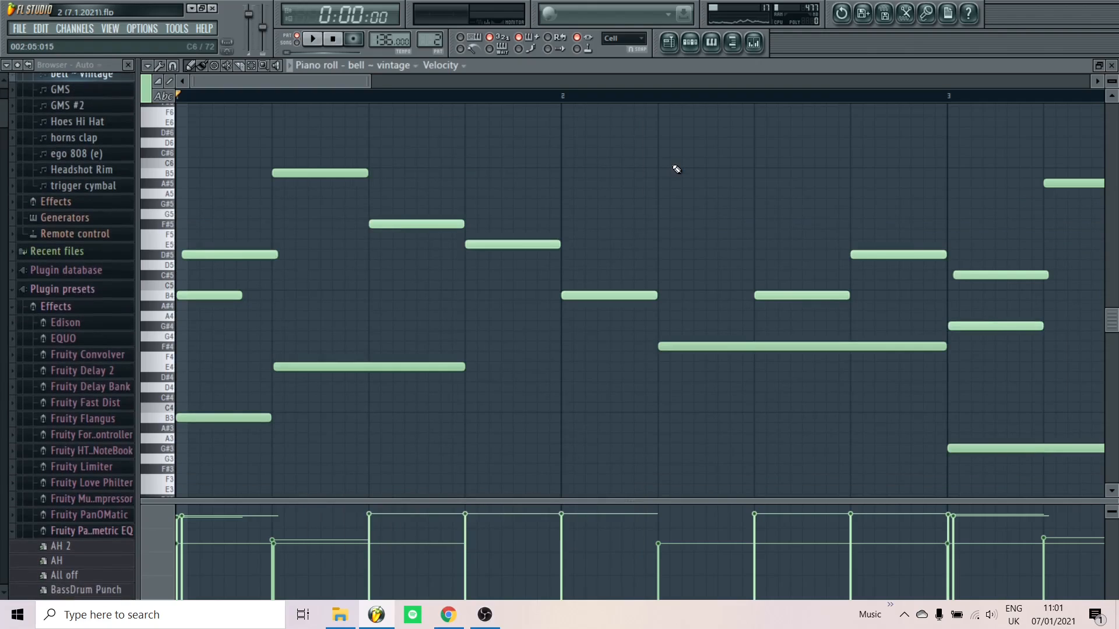
scroll(512, 351, down, 2)
scroll(511, 351, down, 3)
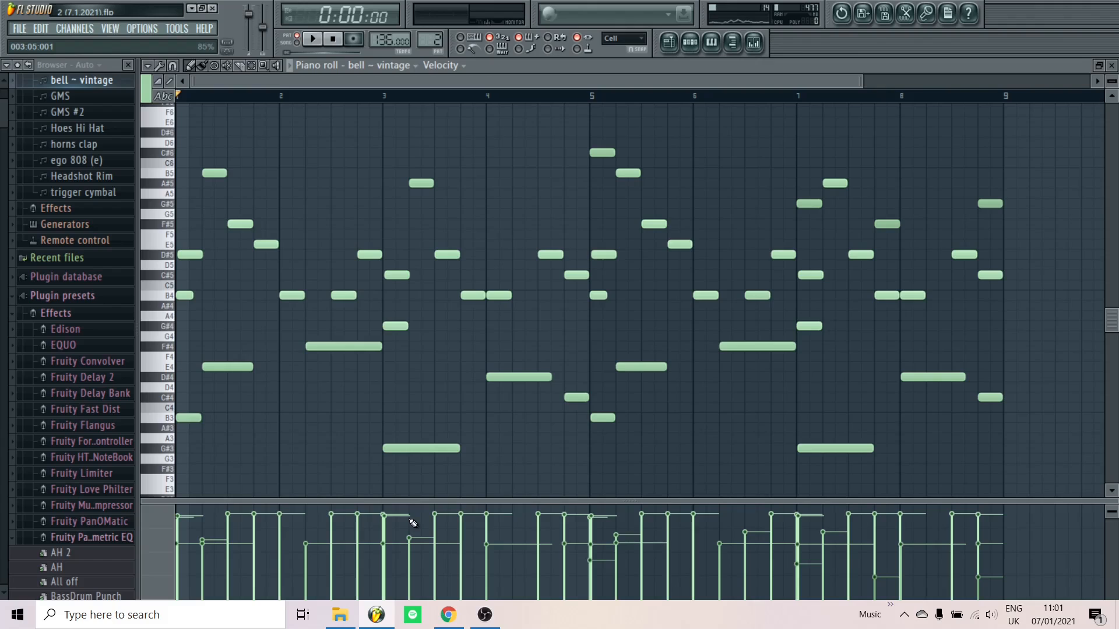
scroll(414, 523, up, 5)
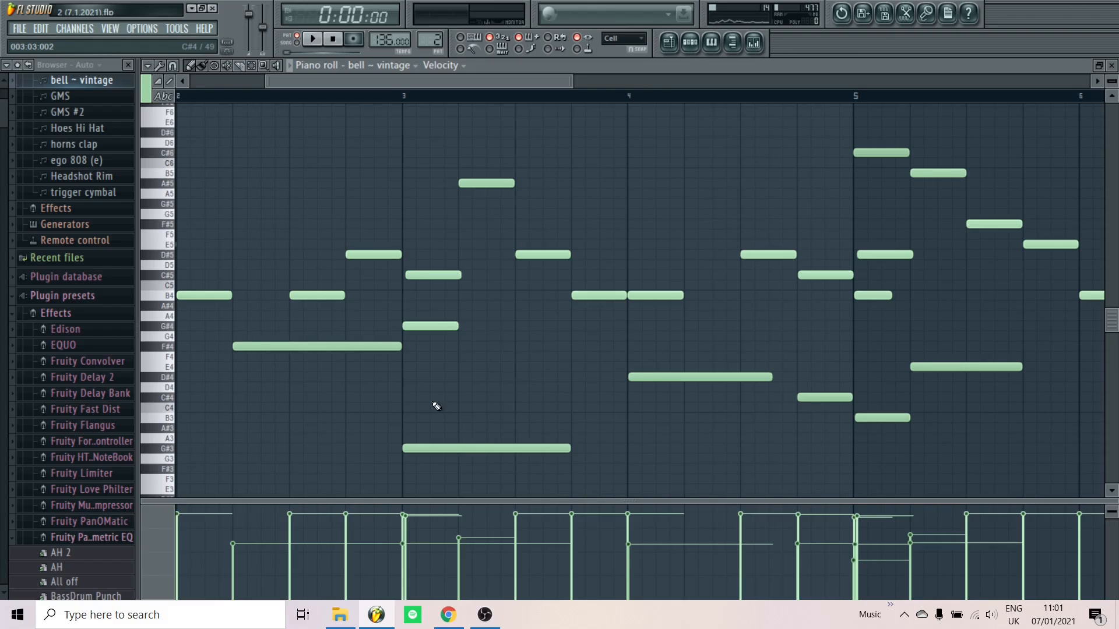
scroll(437, 406, down, 3)
scroll(431, 407, down, 2)
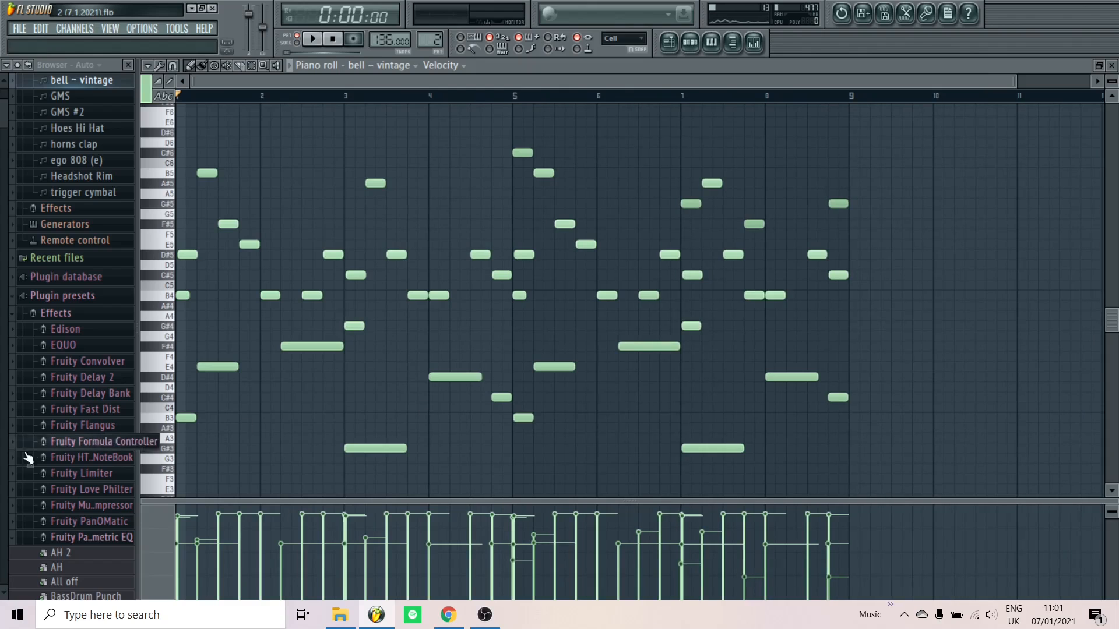
scroll(28, 456, up, 8)
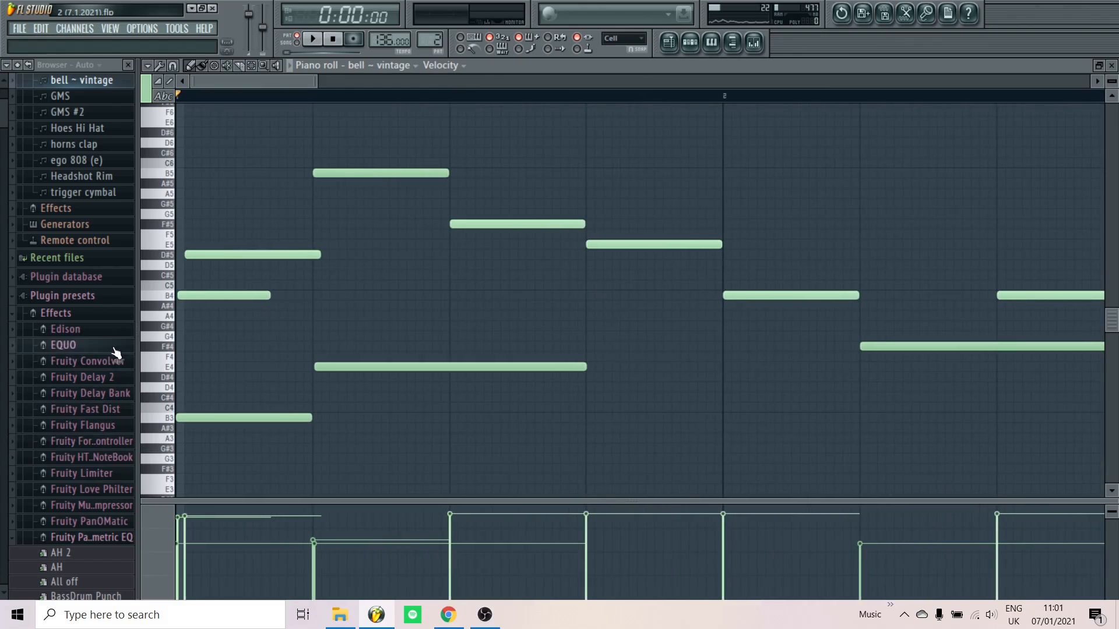
scroll(112, 354, up, 2)
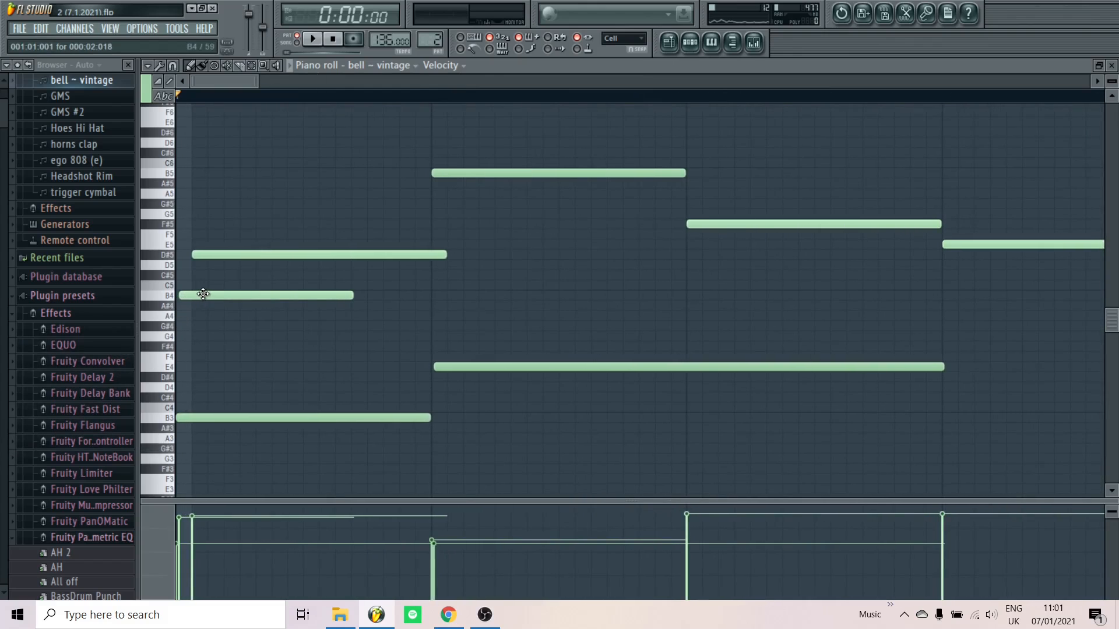
scroll(341, 319, down, 2)
scroll(342, 319, down, 1)
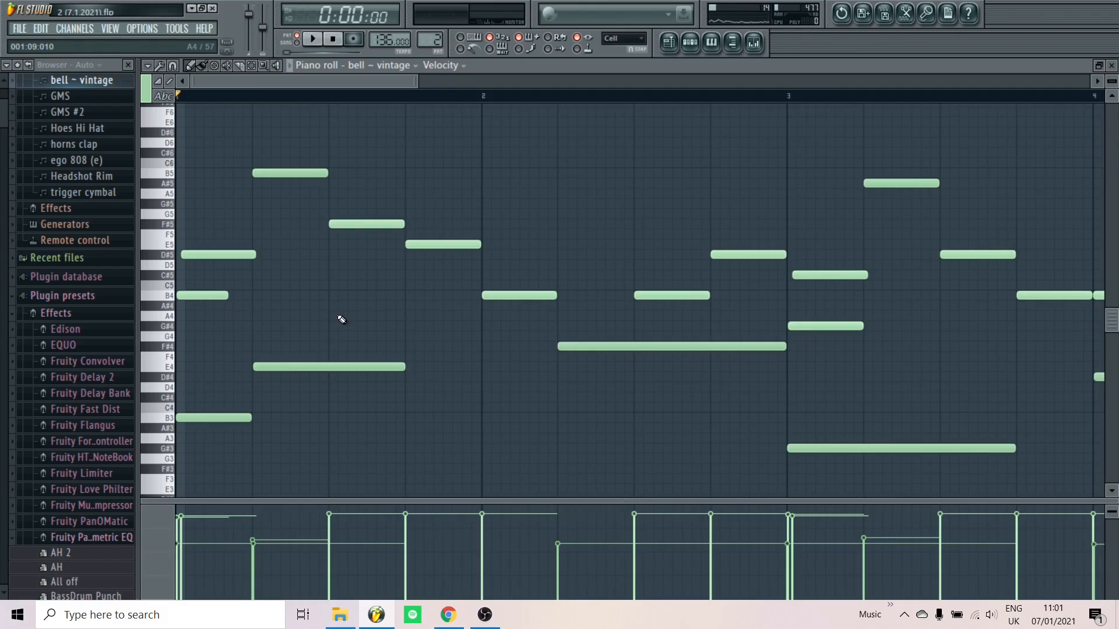
Switch to the GMS pattern in the step sequencer and audition it
click(690, 42)
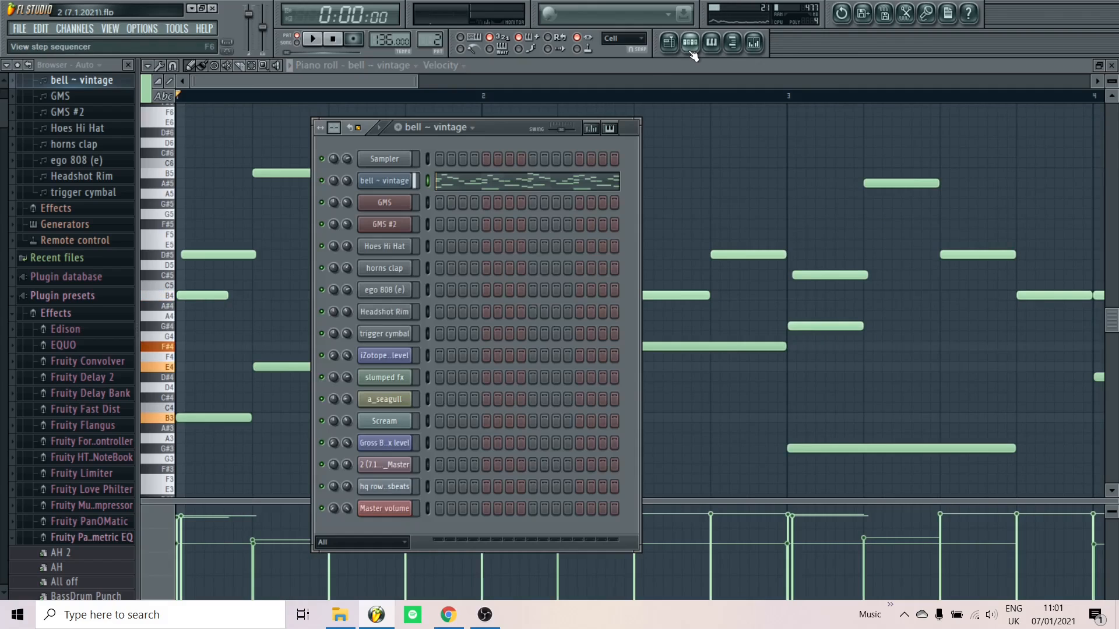
scroll(421, 37, up, 1)
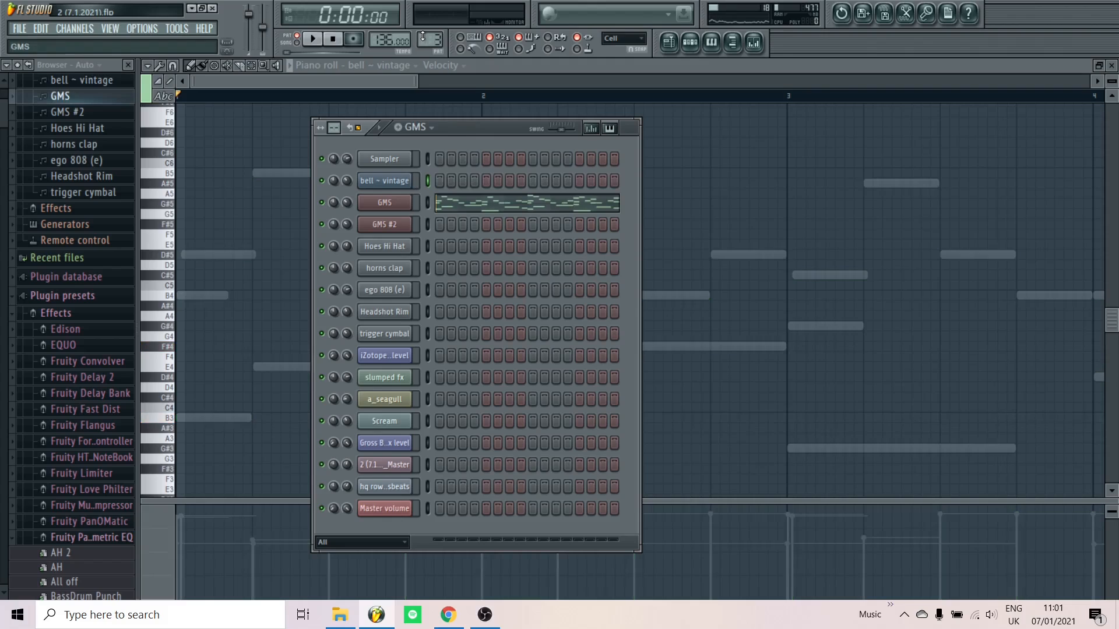
key(space)
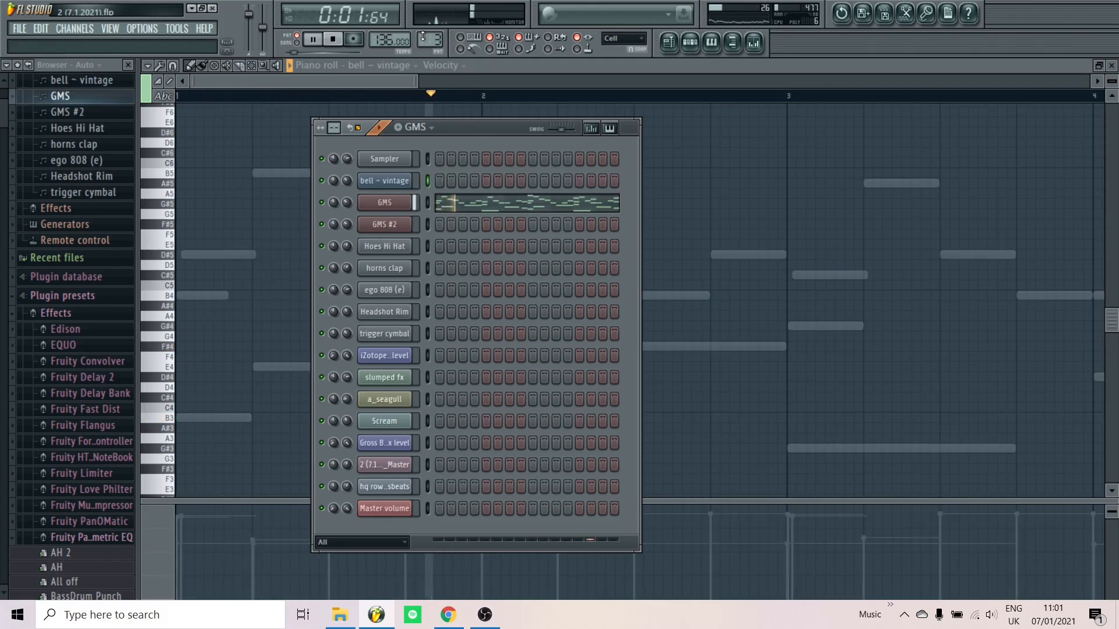
key(space)
Open the GMS synth to view its synth14 program, and close the plugin and its channel settings
click(404, 210)
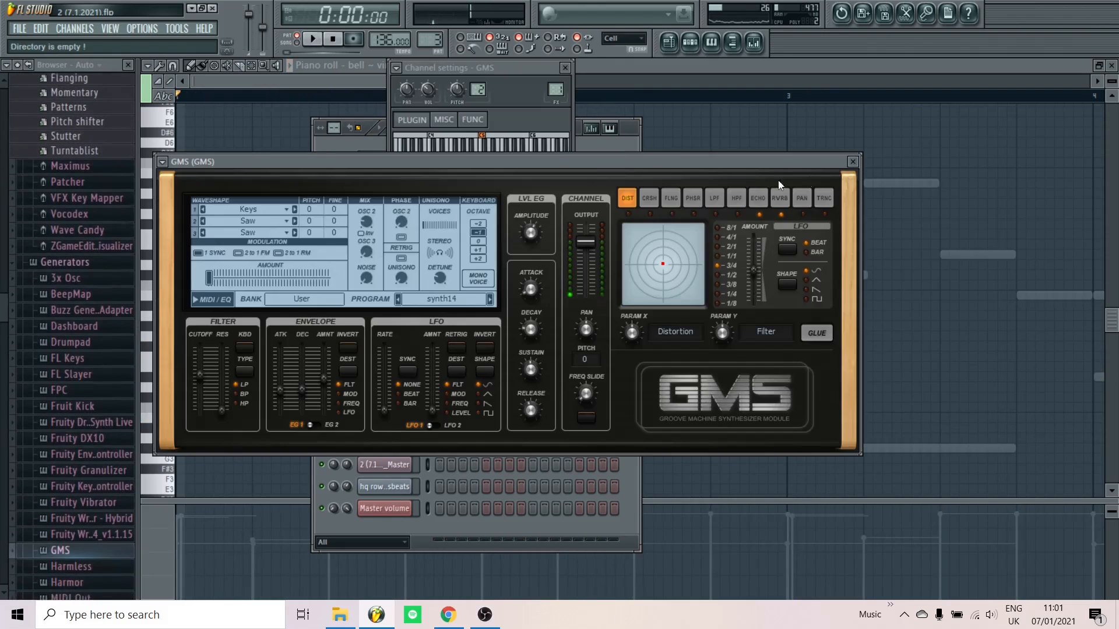
click(852, 162)
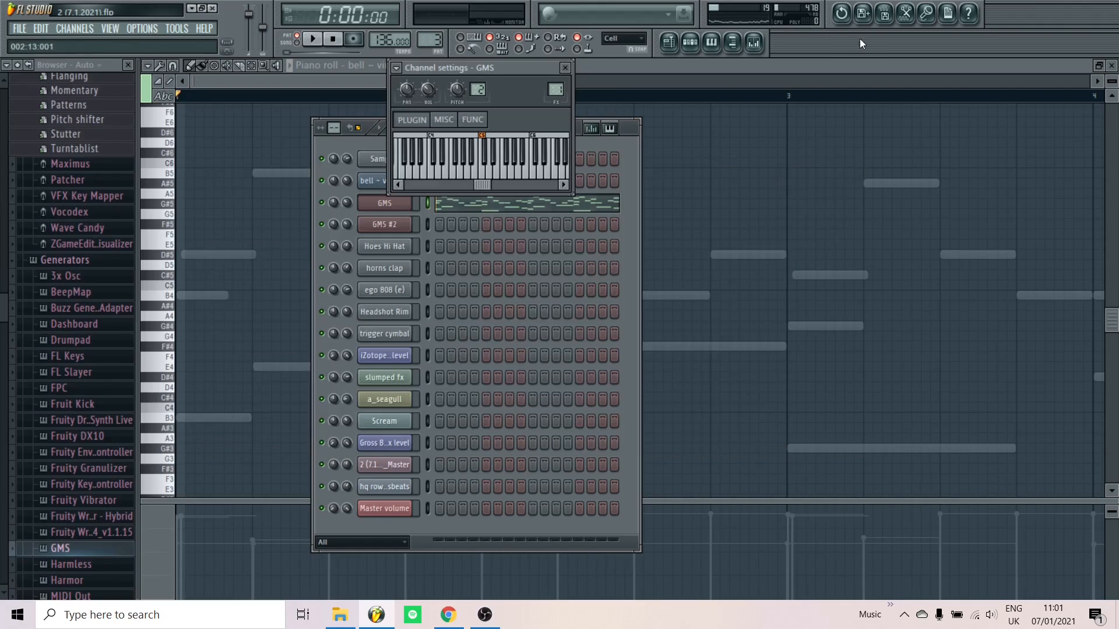
click(565, 67)
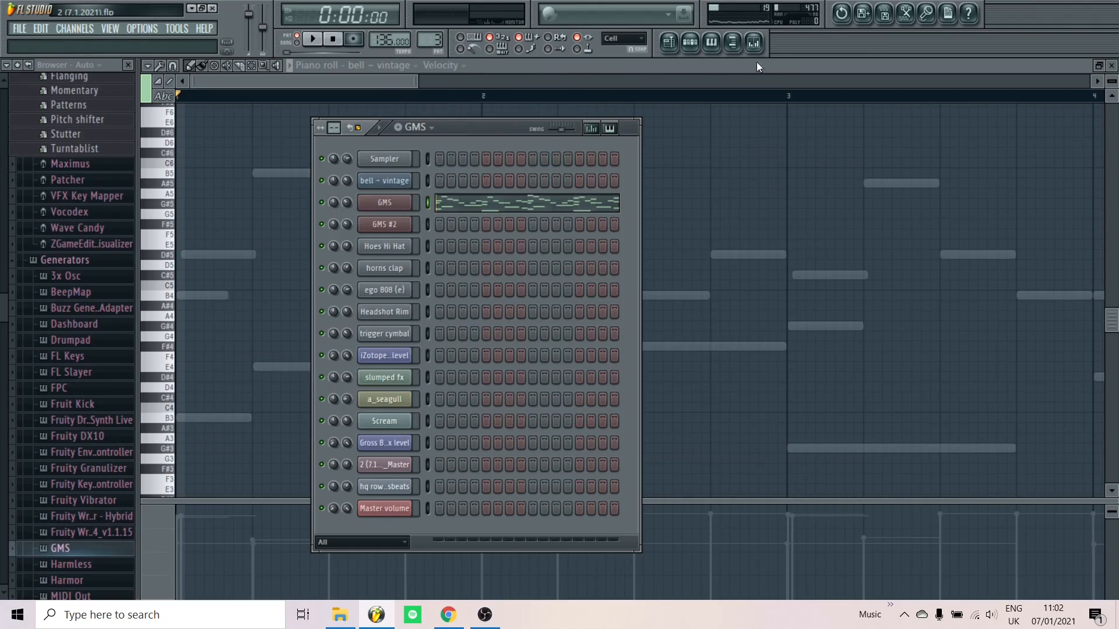
View the effect chains of the GMS #2 and bell – vintage mixer tracks and replay the GMS pattern
click(753, 50)
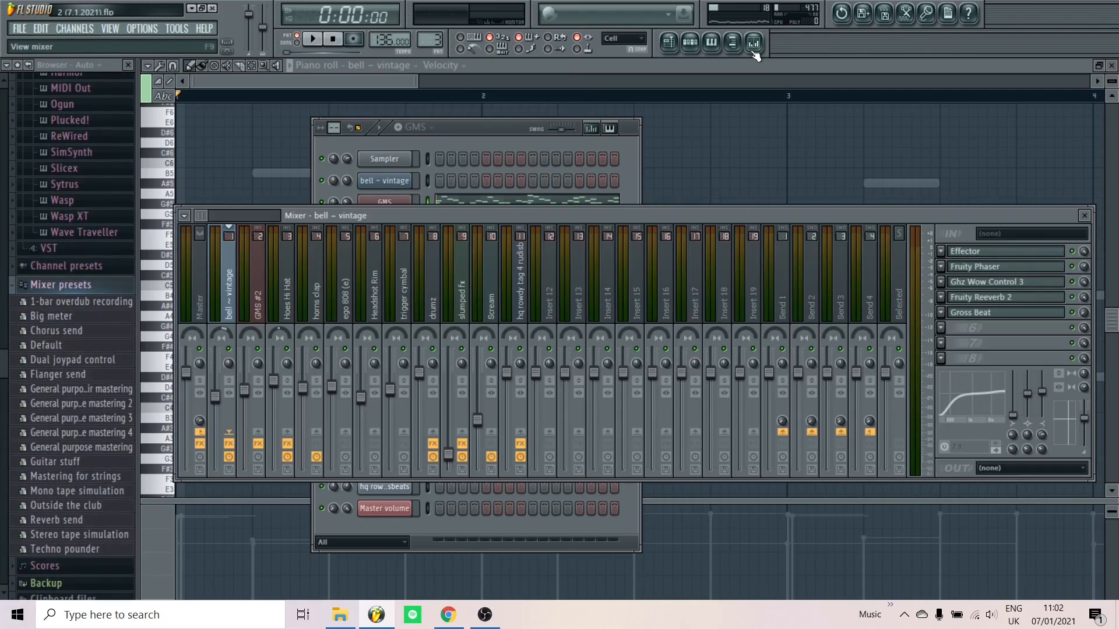
click(260, 268)
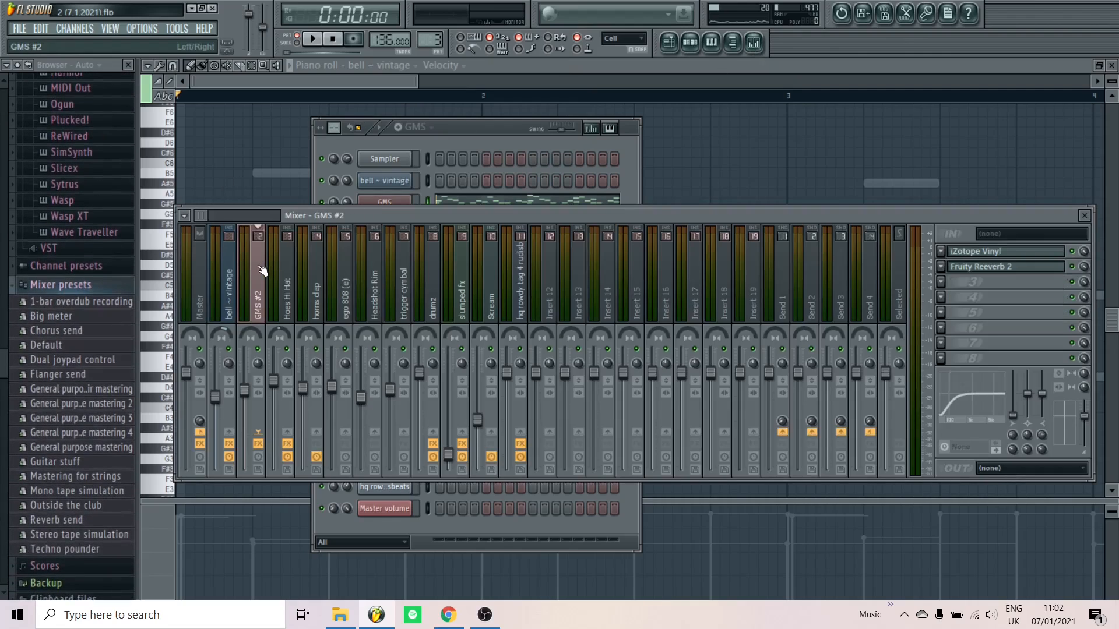
click(228, 285)
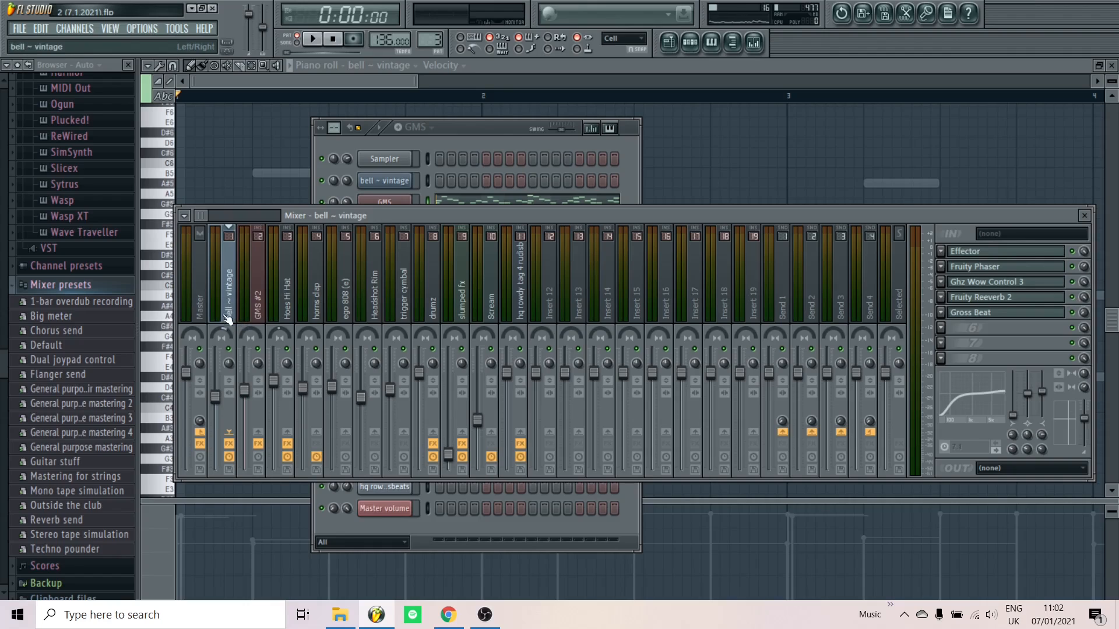
click(460, 126)
key(space)
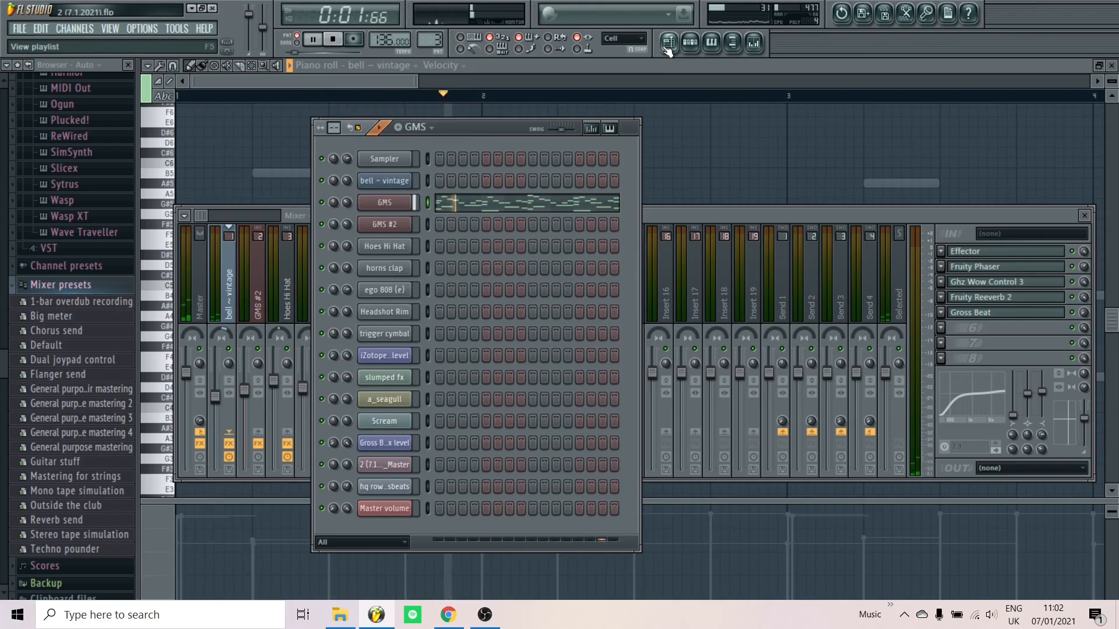
key(space)
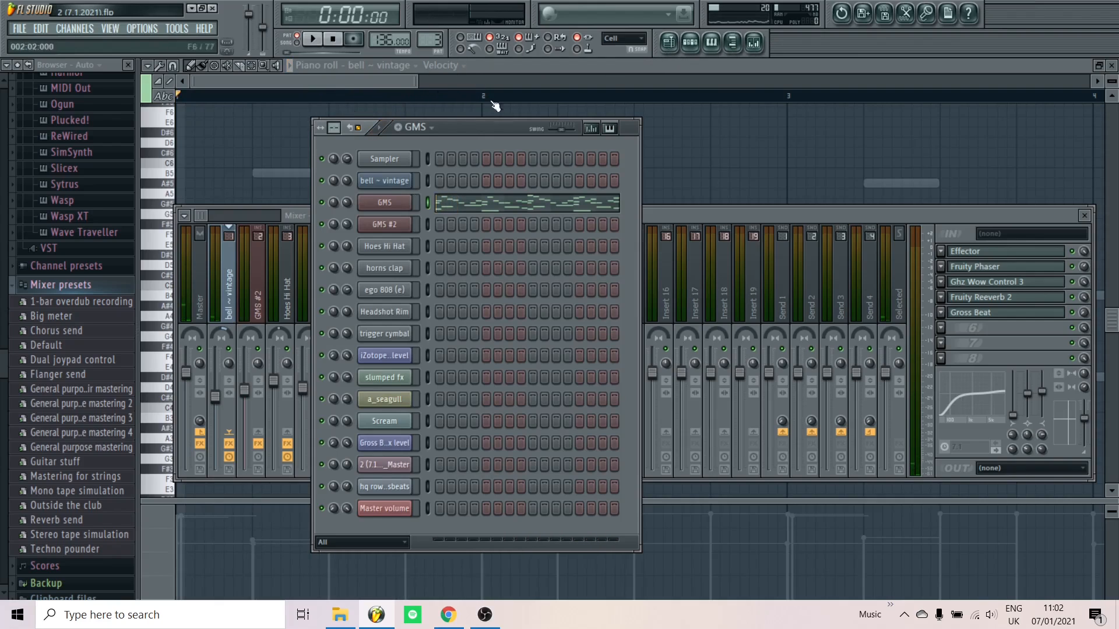
Switch to the GMS #2 pattern, open its channel settings, and audition the pattern
scroll(437, 44, up, 1)
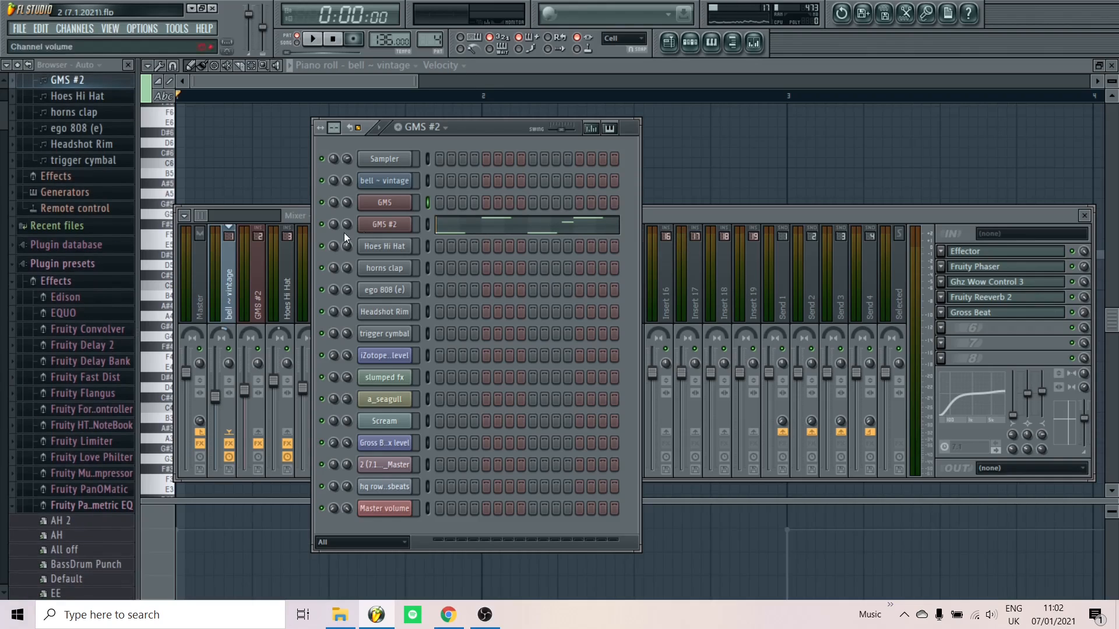
click(386, 224)
click(894, 201)
key(space)
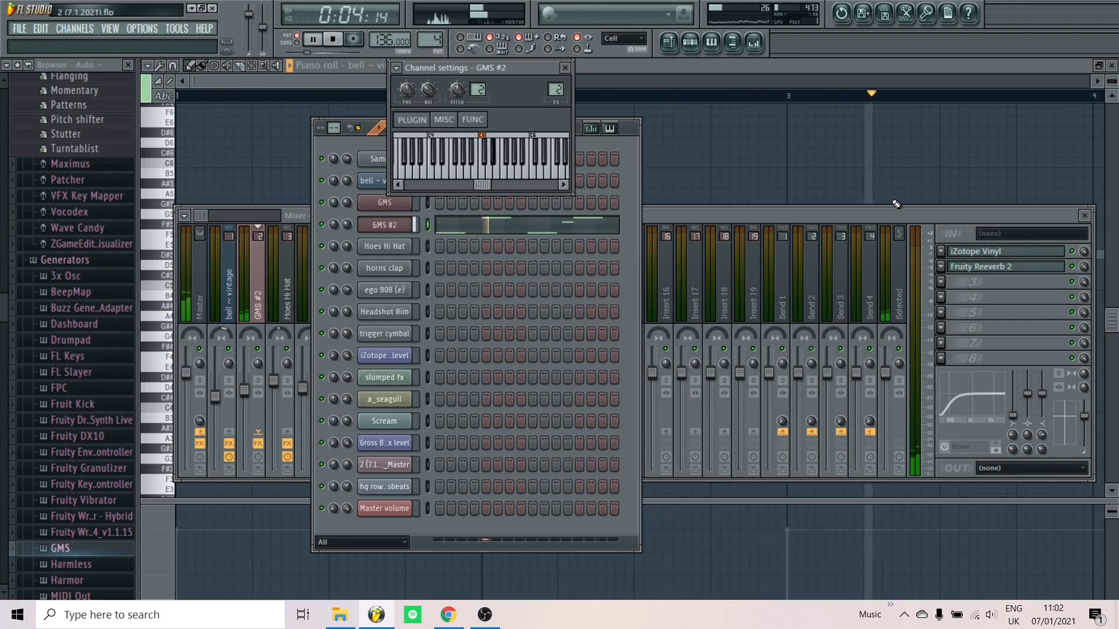
key(space)
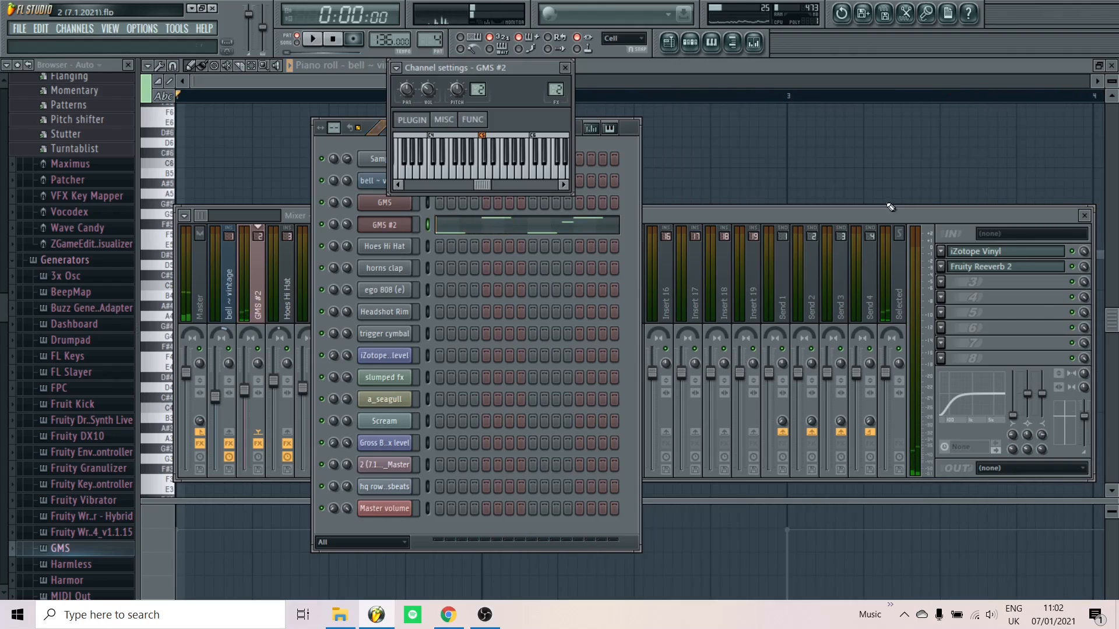
Adjust the year dial in iZotope Vinyl on the GMS #2 mixer track and check the Fruity Reeverb 2 effect
click(257, 287)
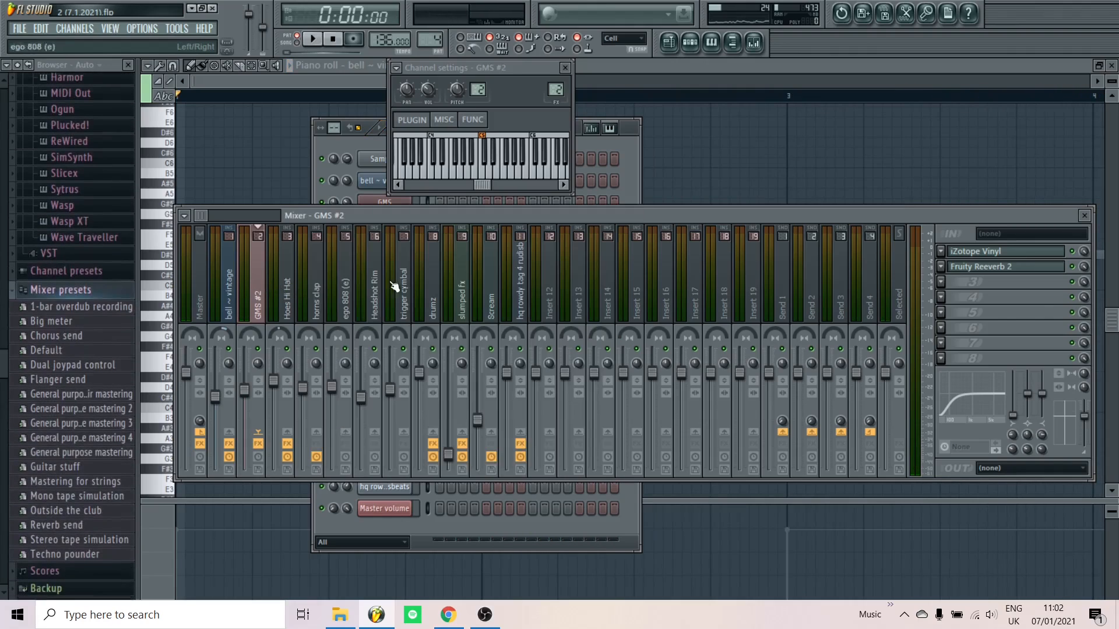
click(1042, 261)
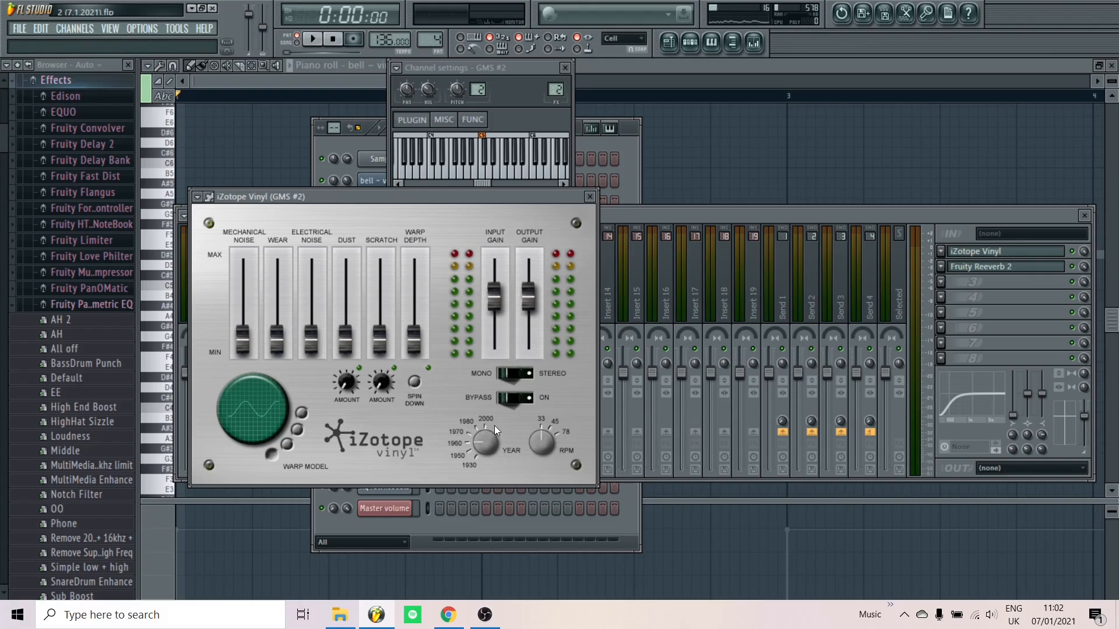
drag(480, 443, 474, 414)
click(590, 197)
click(987, 266)
click(986, 267)
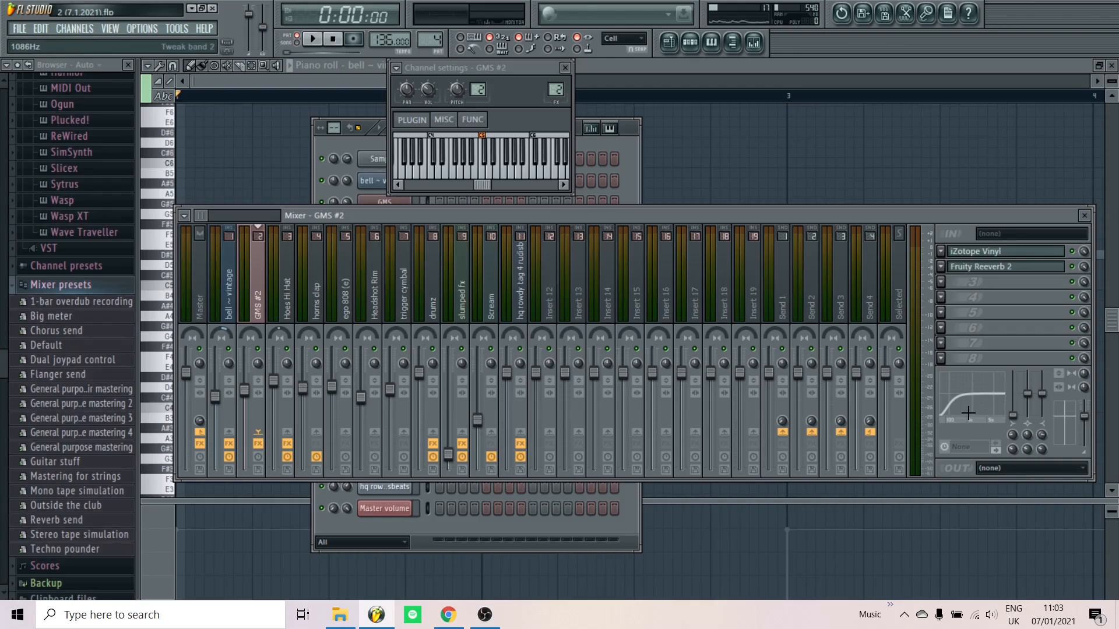
Review the bell – vintage mixer track's effects, return to the playlist, and clear the clip selection
click(939, 285)
click(706, 218)
click(236, 307)
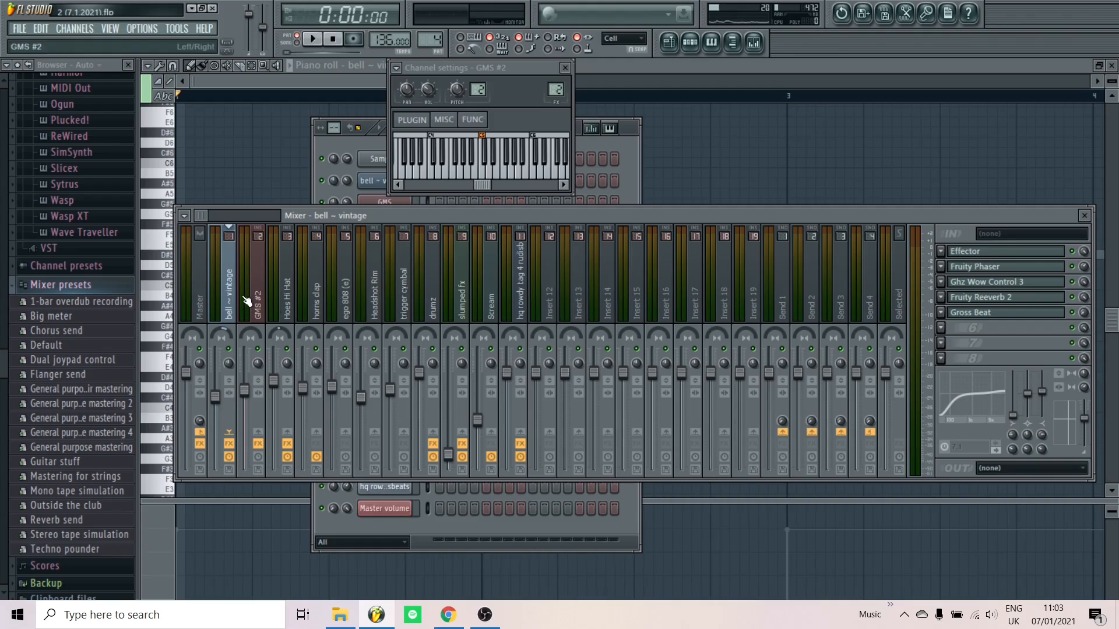
click(627, 155)
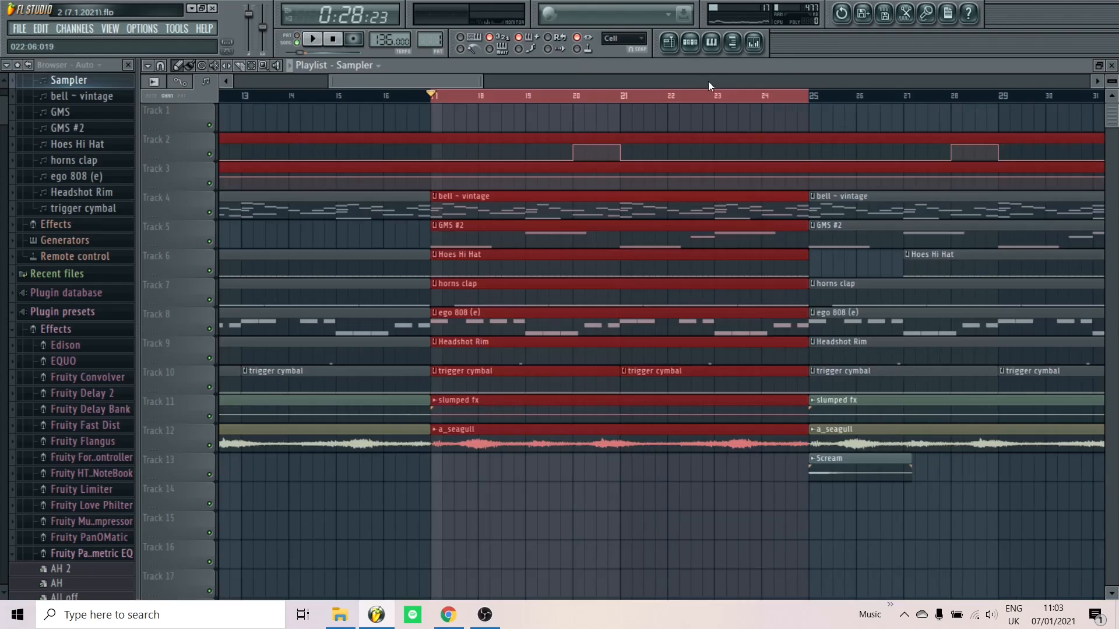
click(692, 45)
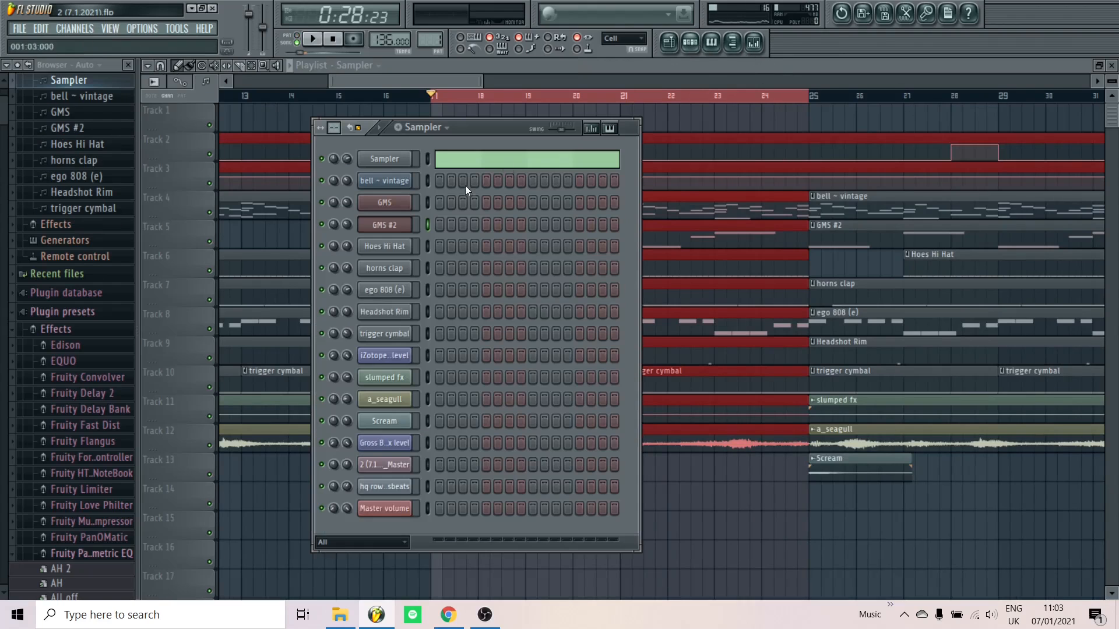
click(904, 109)
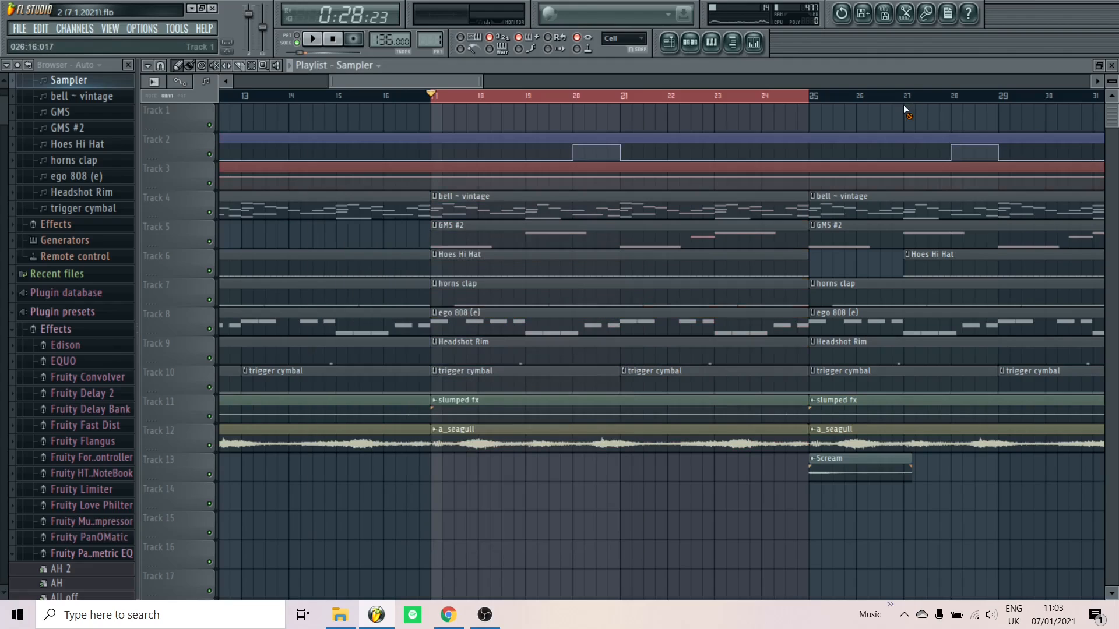
Solo the bell – vintage track together with automation tracks 2 and 3, and audition the section from bar 17
right_click(209, 213)
click(209, 184)
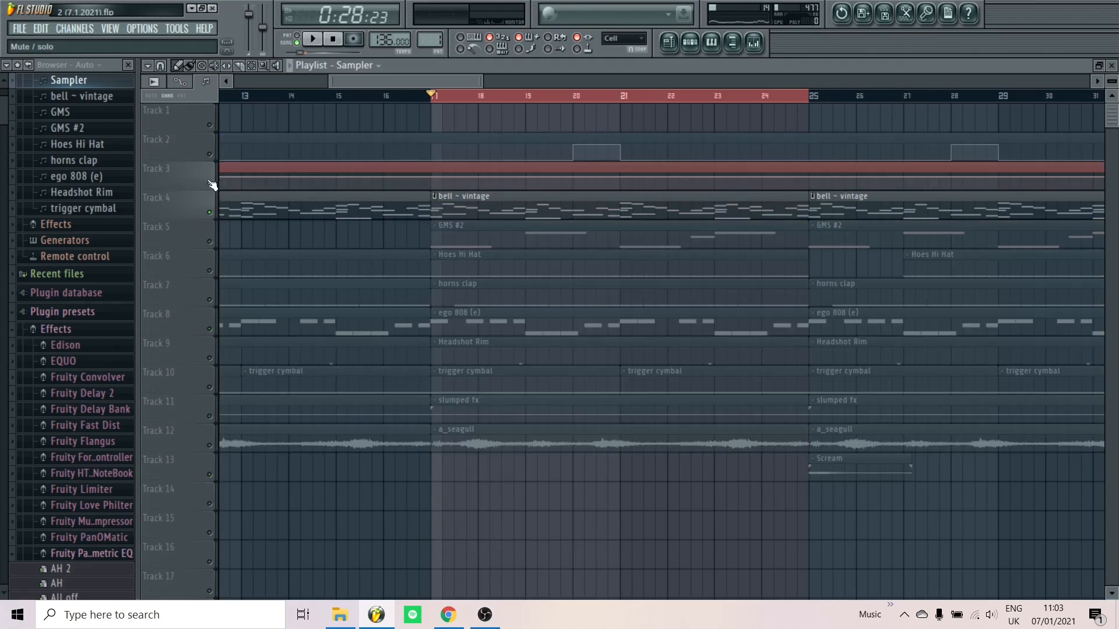
click(208, 158)
key(space)
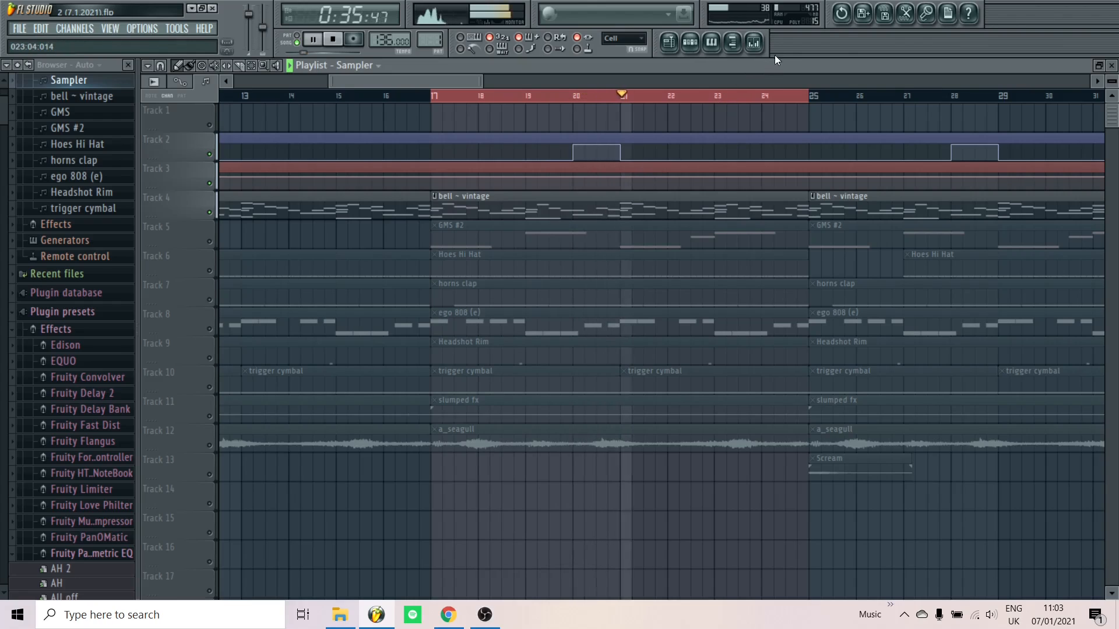
key(space)
Examine the Gross Beat effect on the bell – vintage mixer track and return to the playlist
key(F9)
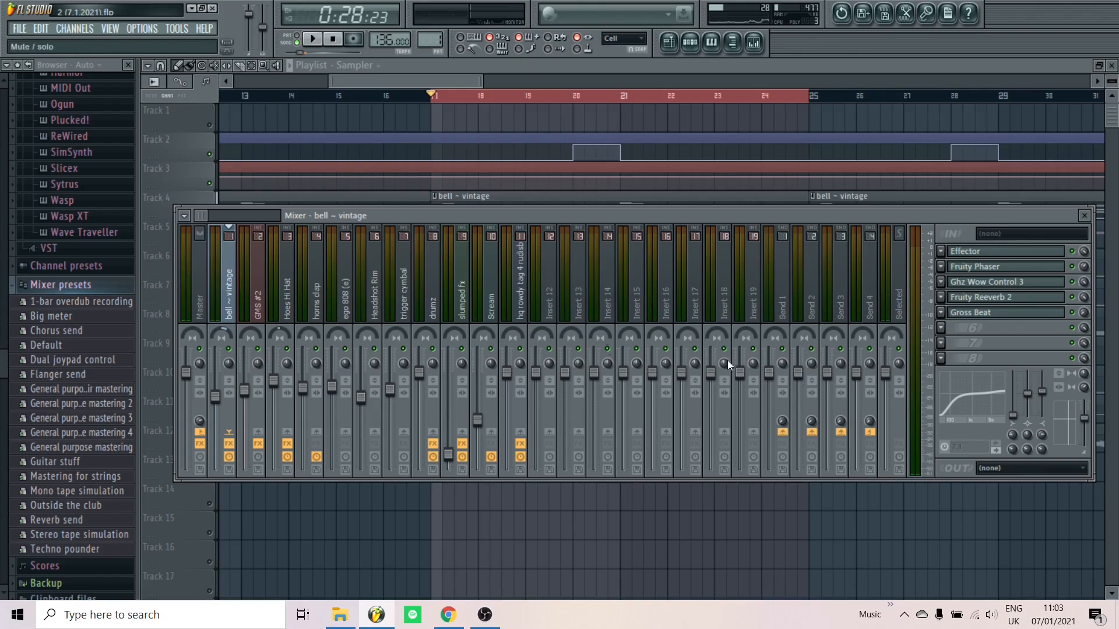
click(1002, 312)
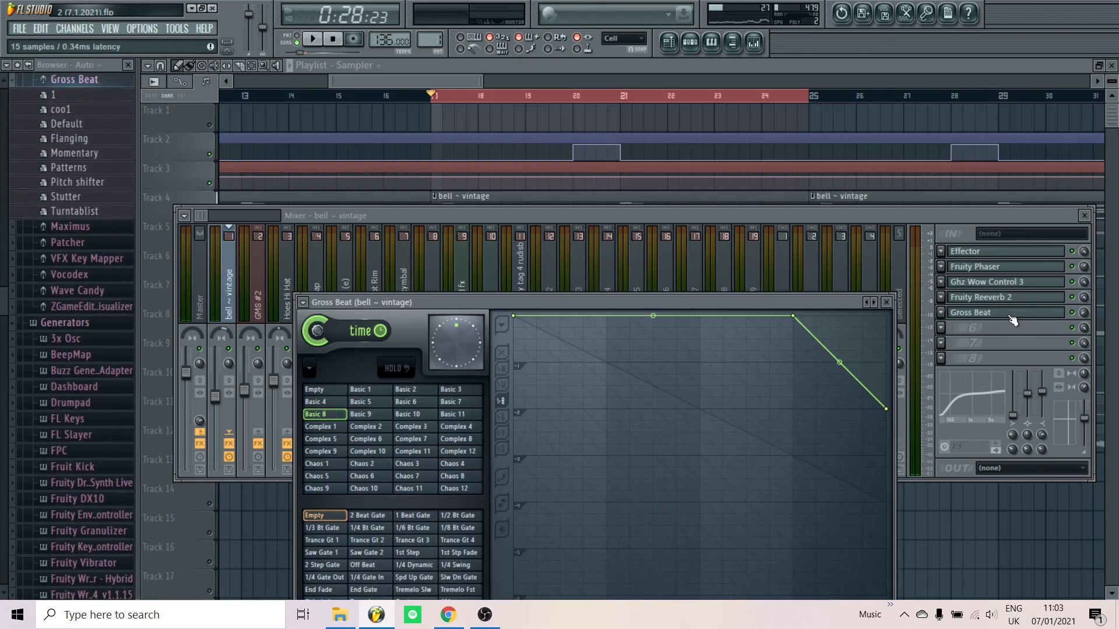
click(886, 303)
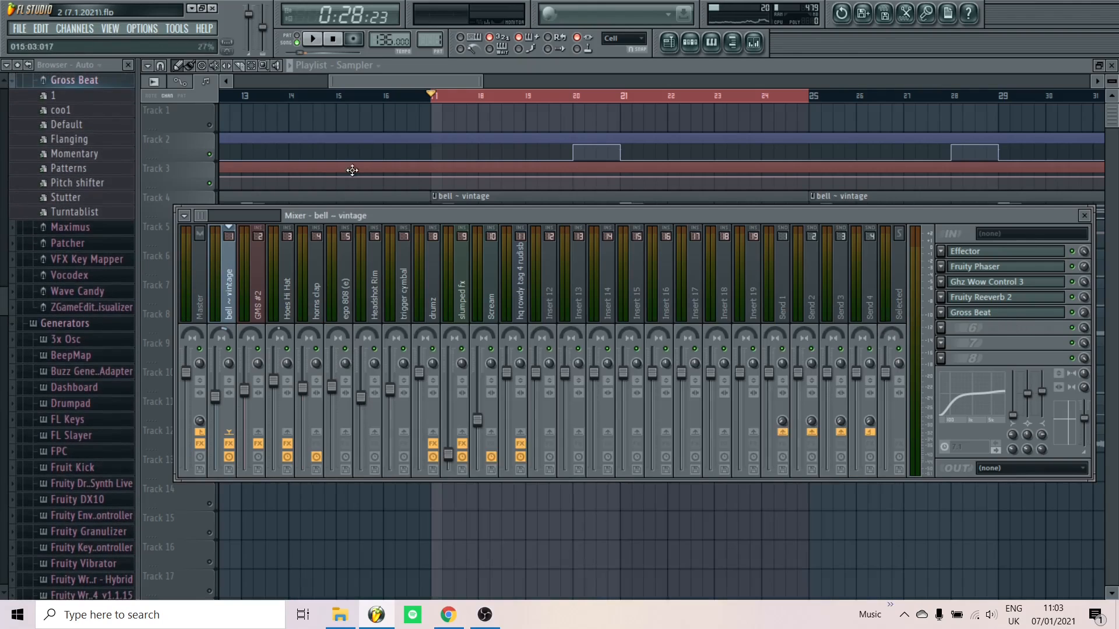
click(597, 65)
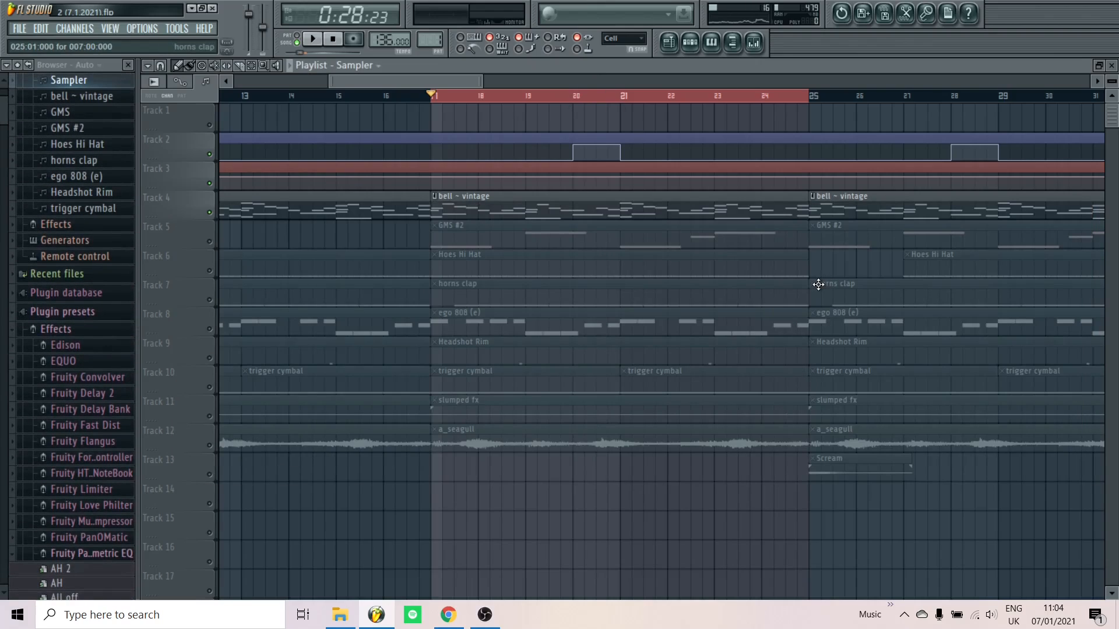
Unmute the slumped fx and a_seagull tracks and audition them with the bell – vintage track muted
click(213, 421)
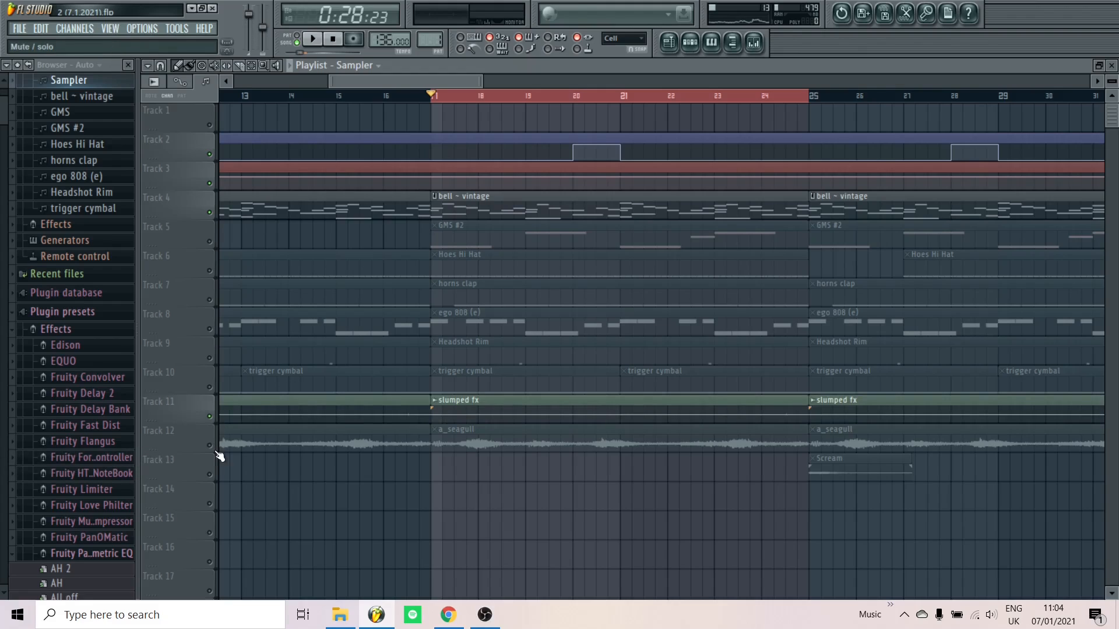
click(214, 450)
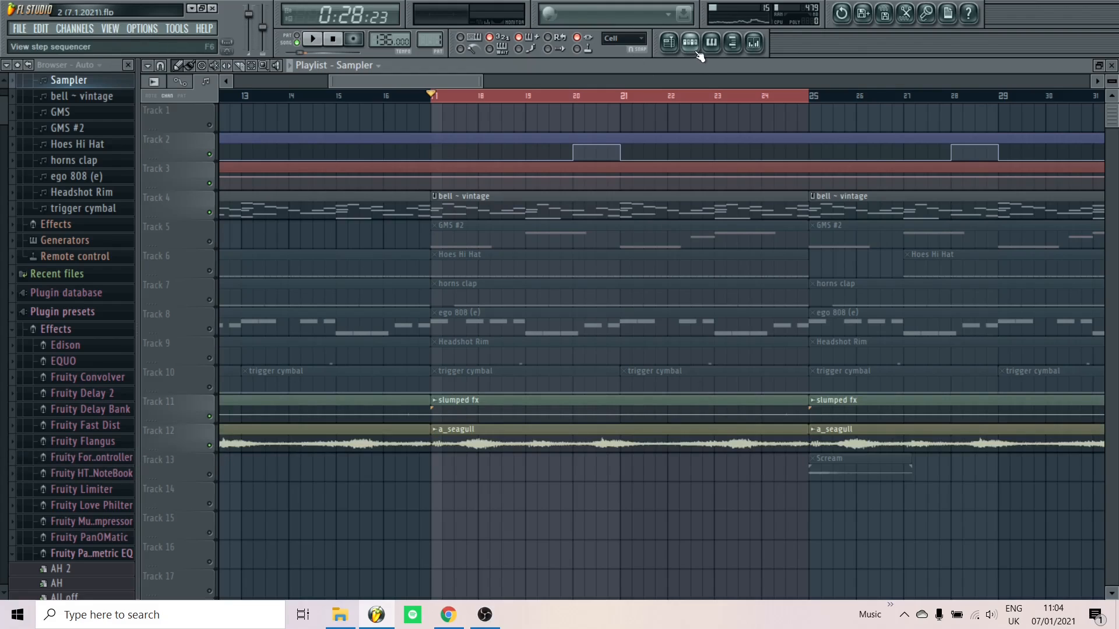
click(211, 213)
key(space)
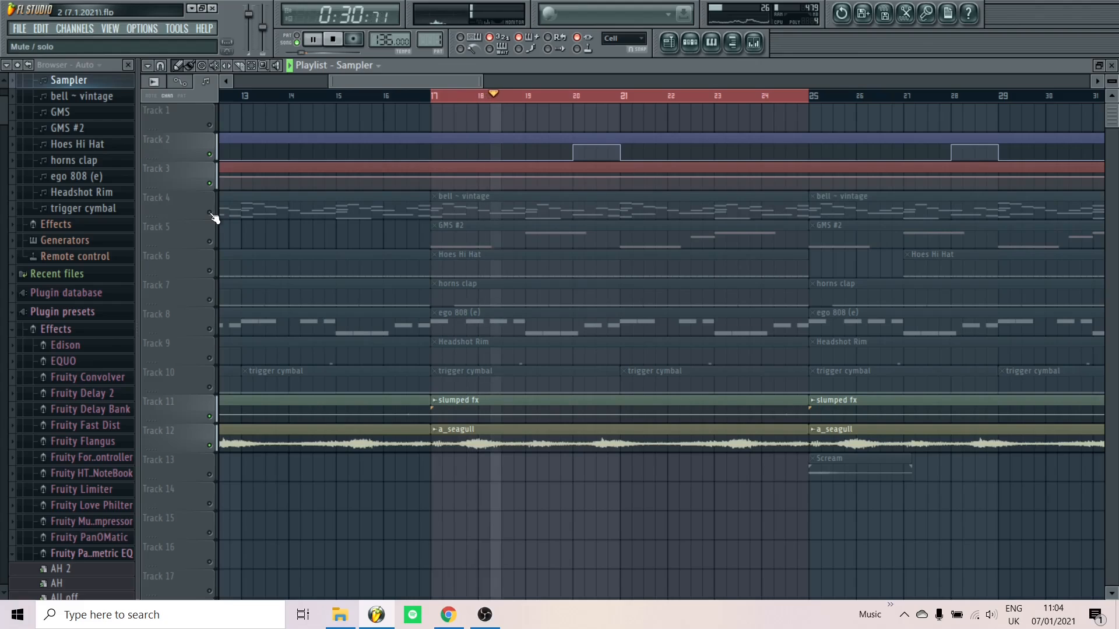
key(space)
Unmute the bell – vintage and GMS #2 tracks and play them together with the effect sounds
click(213, 214)
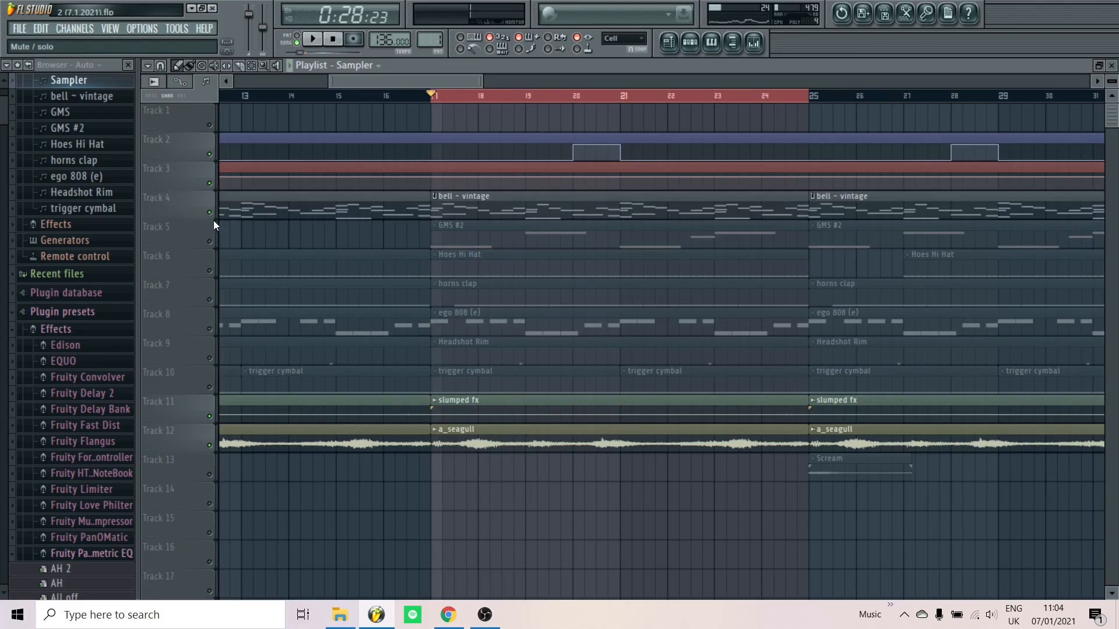
click(213, 242)
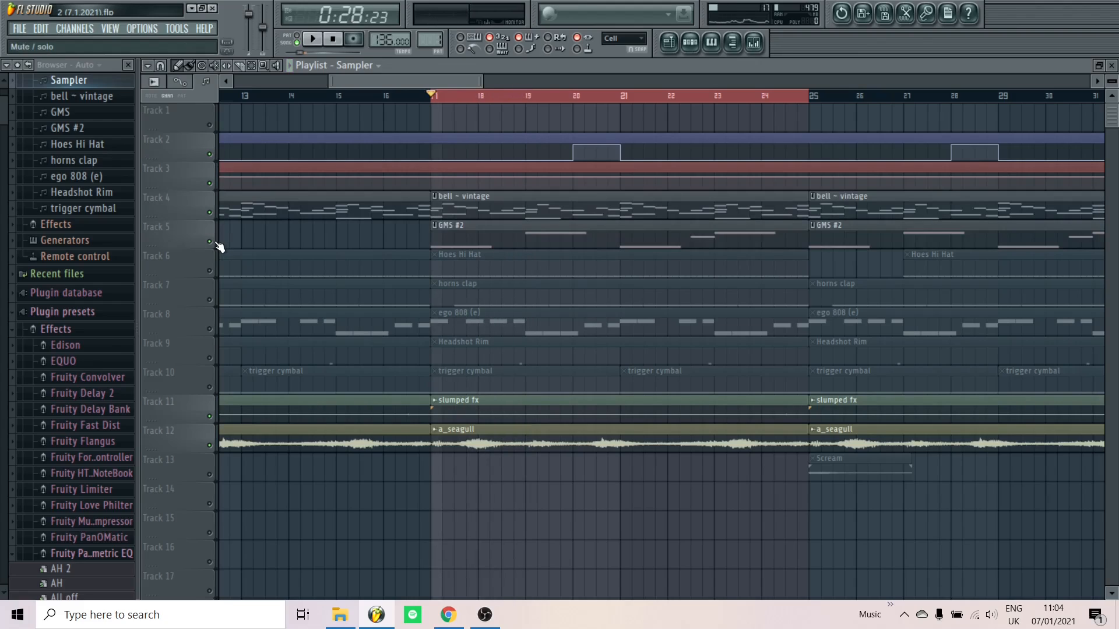
key(space)
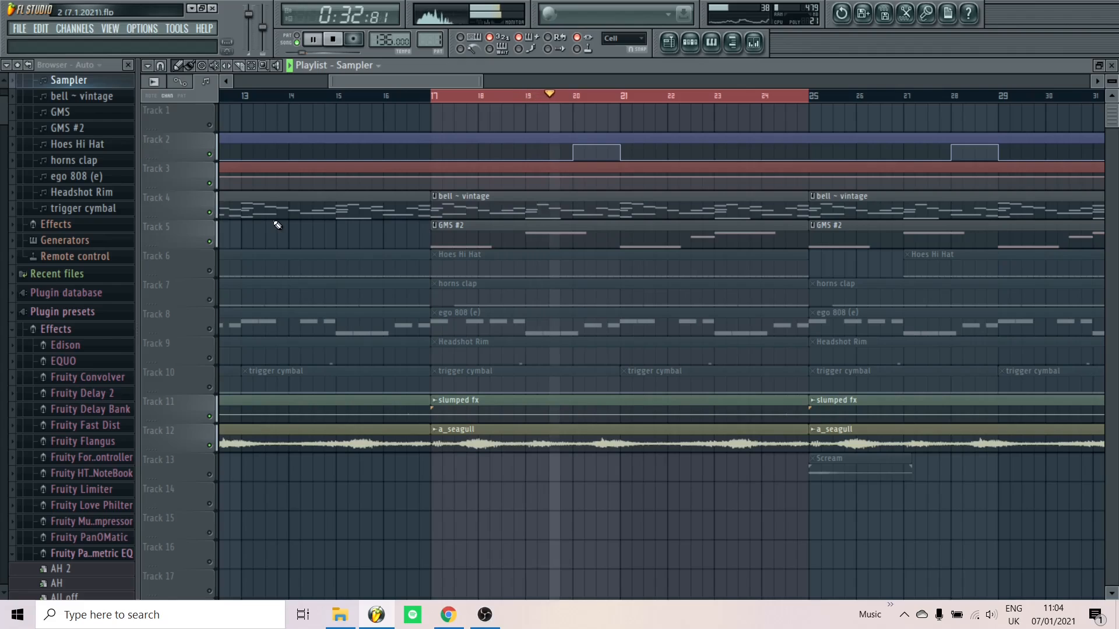
key(space)
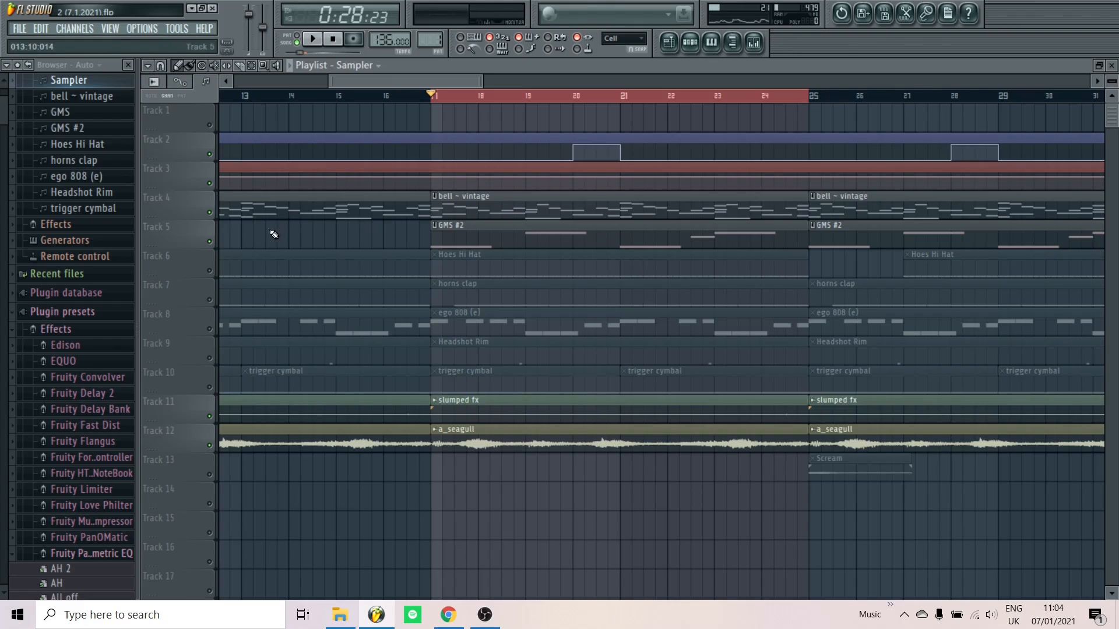
Unmute the Hoes Hi Hat track, audition it with the melody, and switch to its pattern
click(209, 270)
key(space)
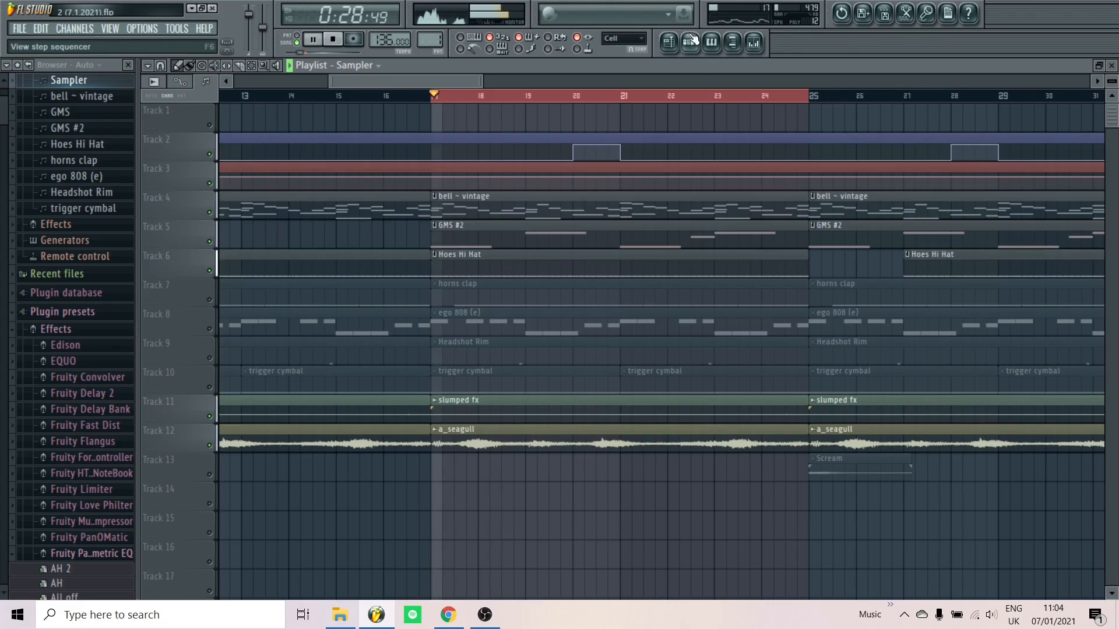
key(F6)
key(Down)
key(Down)
key(Down)
key(Down)
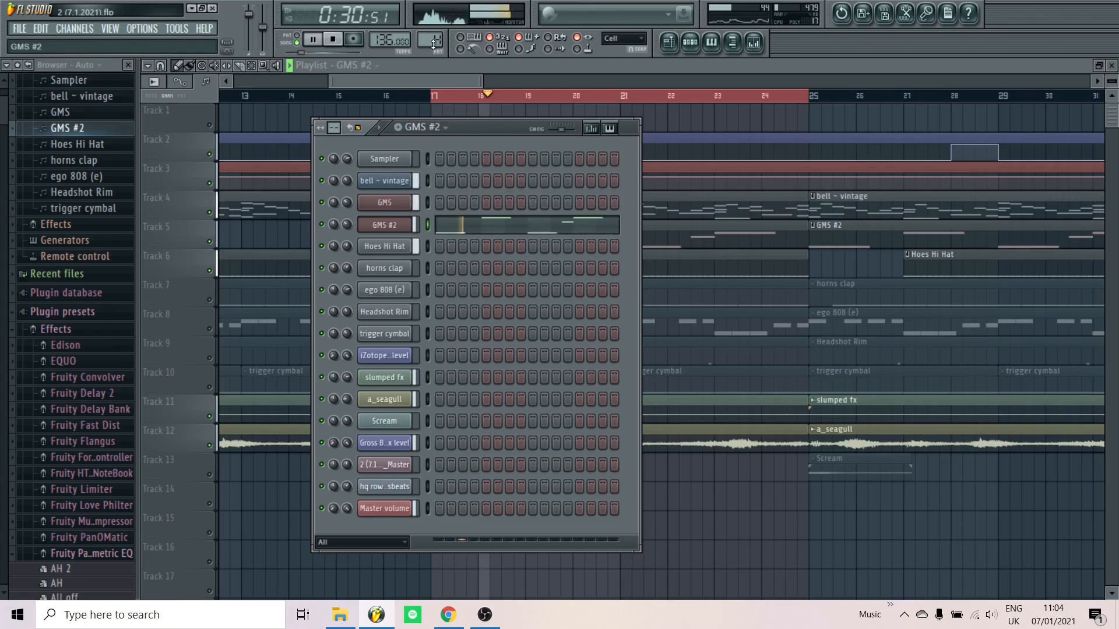
key(space)
Examine the Hoes Hi Hat notes and velocities across the full pattern in the piano roll
key(F7)
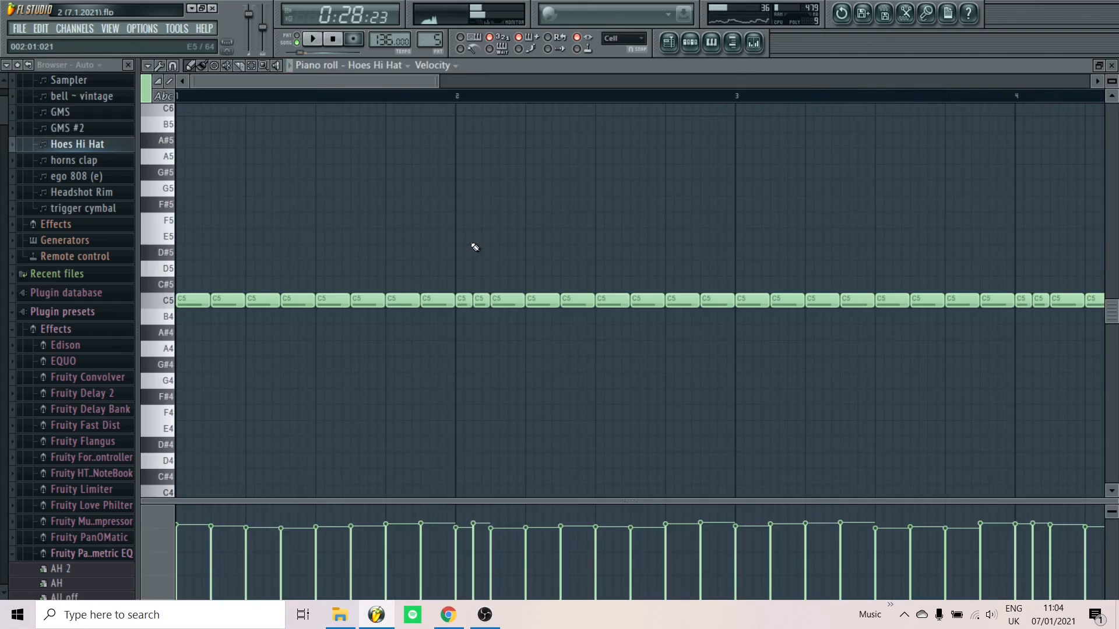
scroll(501, 430, down, 5)
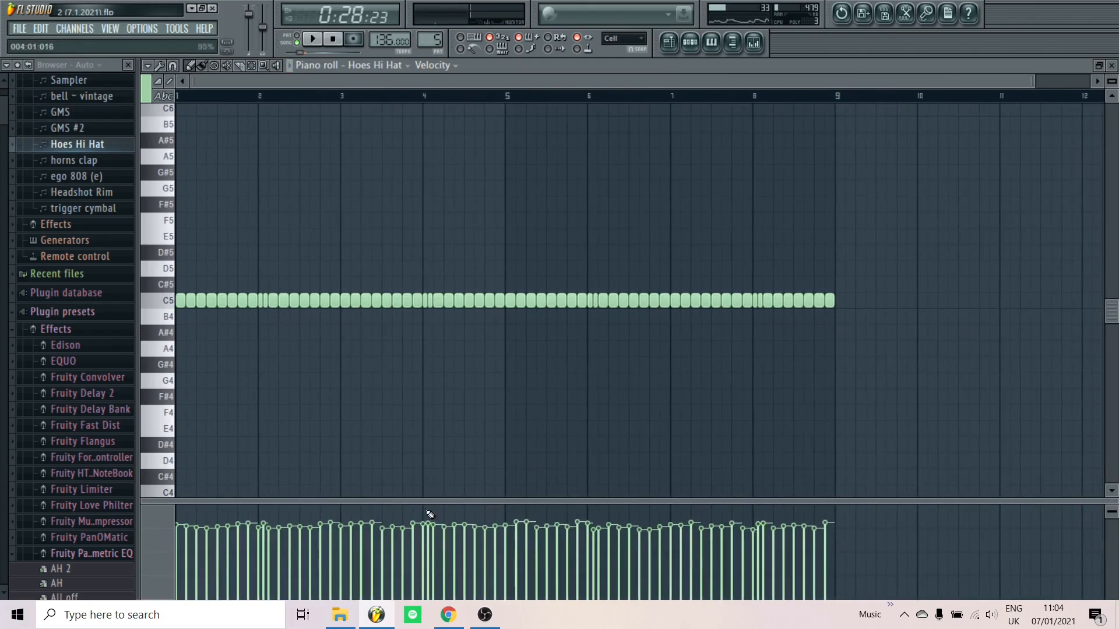
scroll(255, 533, up, 1)
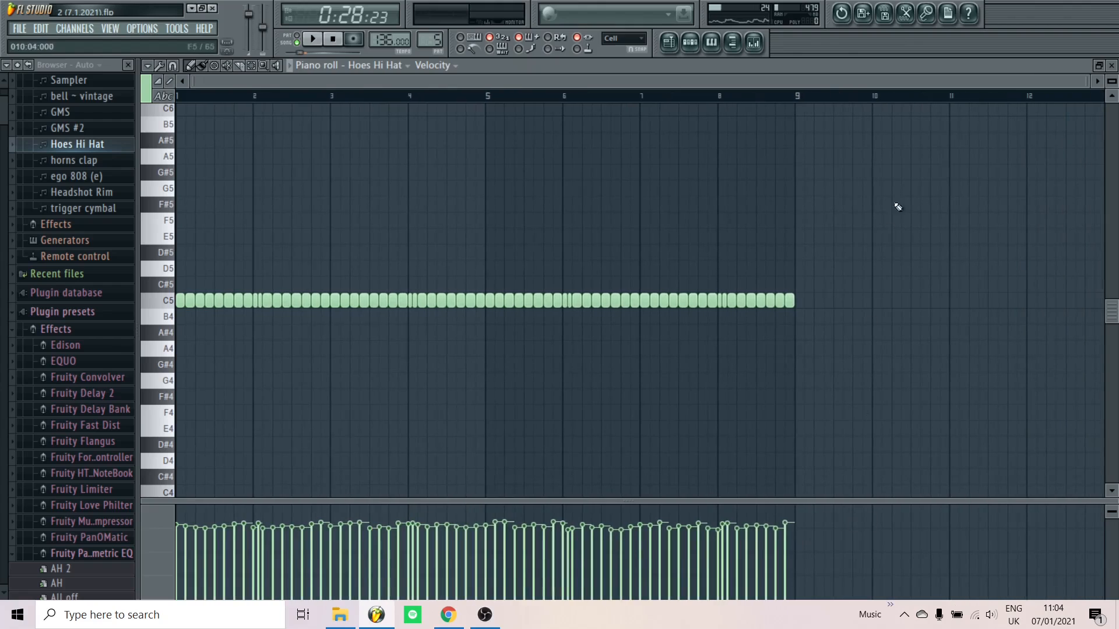
click(1112, 65)
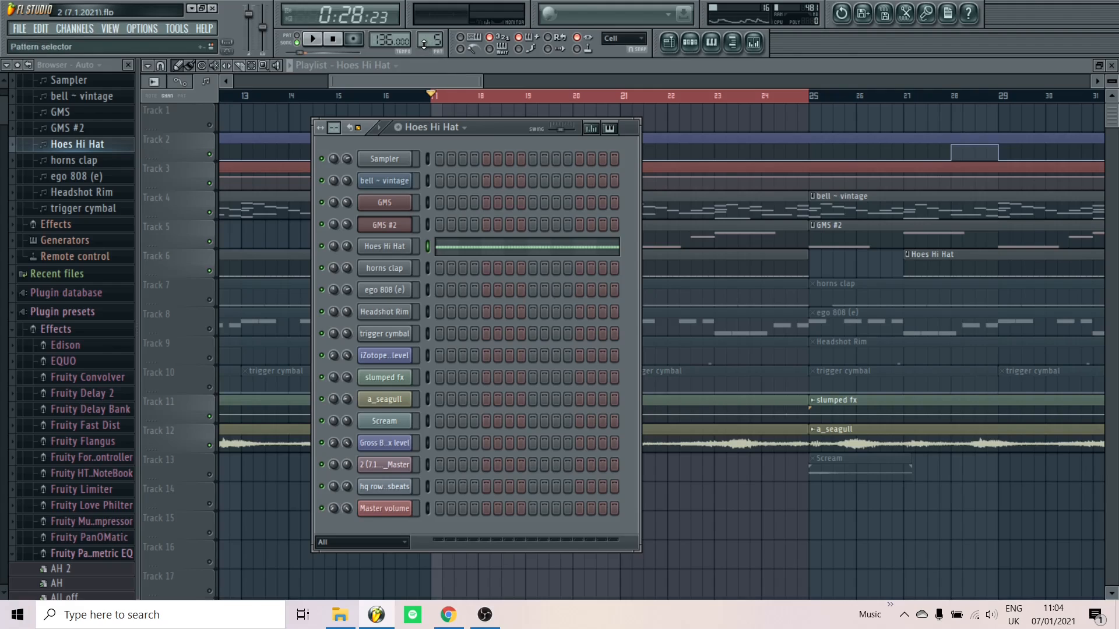
Switch to the horns clap pattern, unmute its playlist track, and play the section from bar 17
scroll(424, 44, up, 1)
click(209, 301)
key(space)
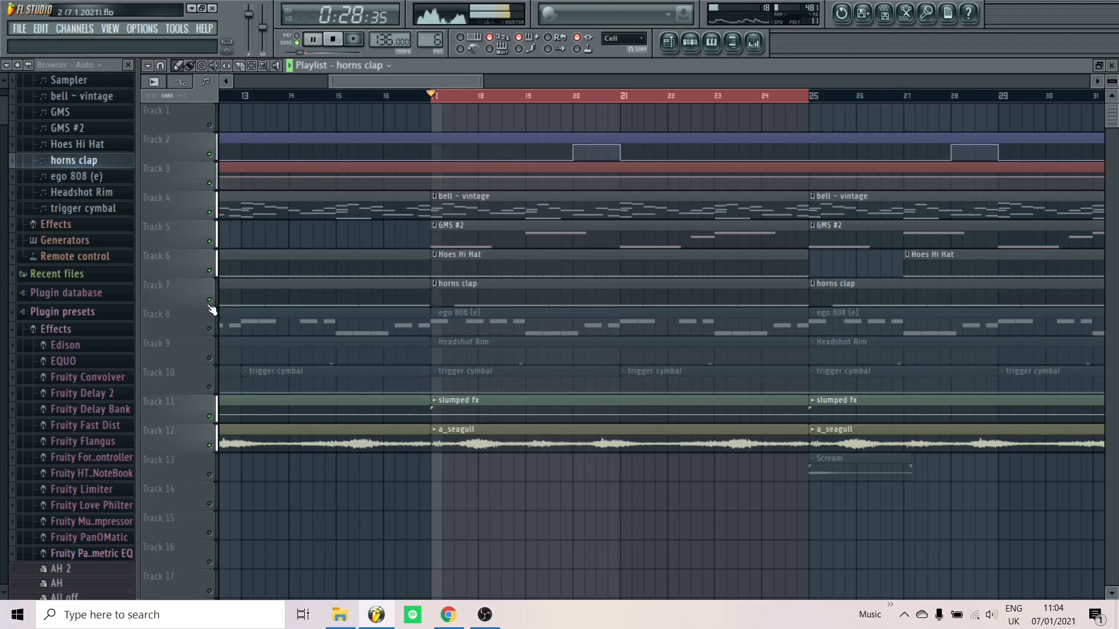
Try playback without the automation clip on track 2, restoring the clip before stopping
right_click(653, 137)
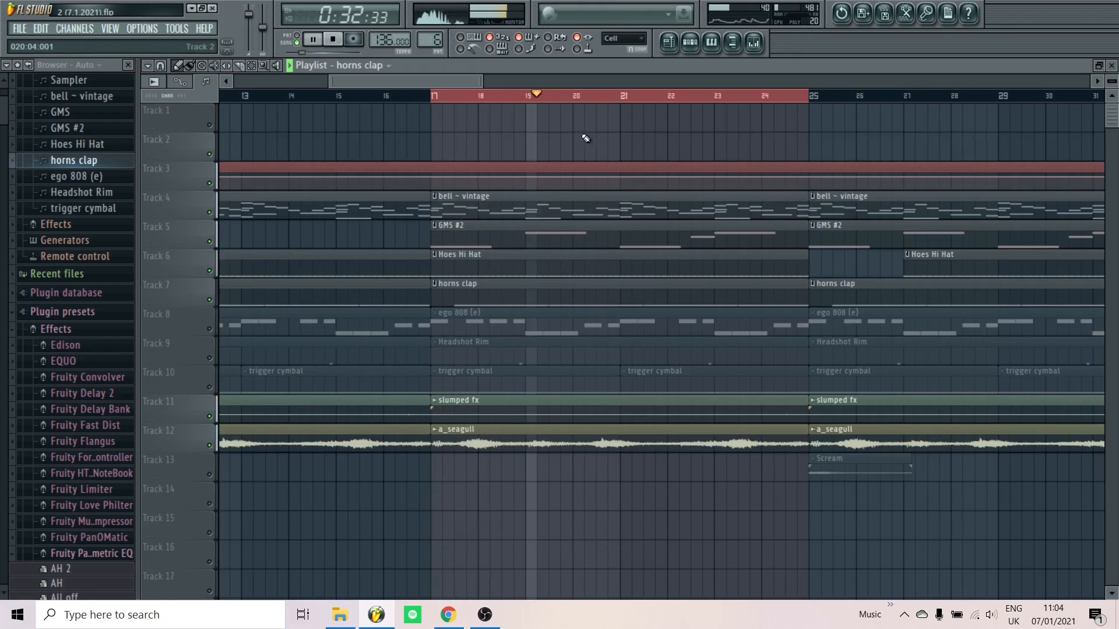
key(ctrl+z)
key(space)
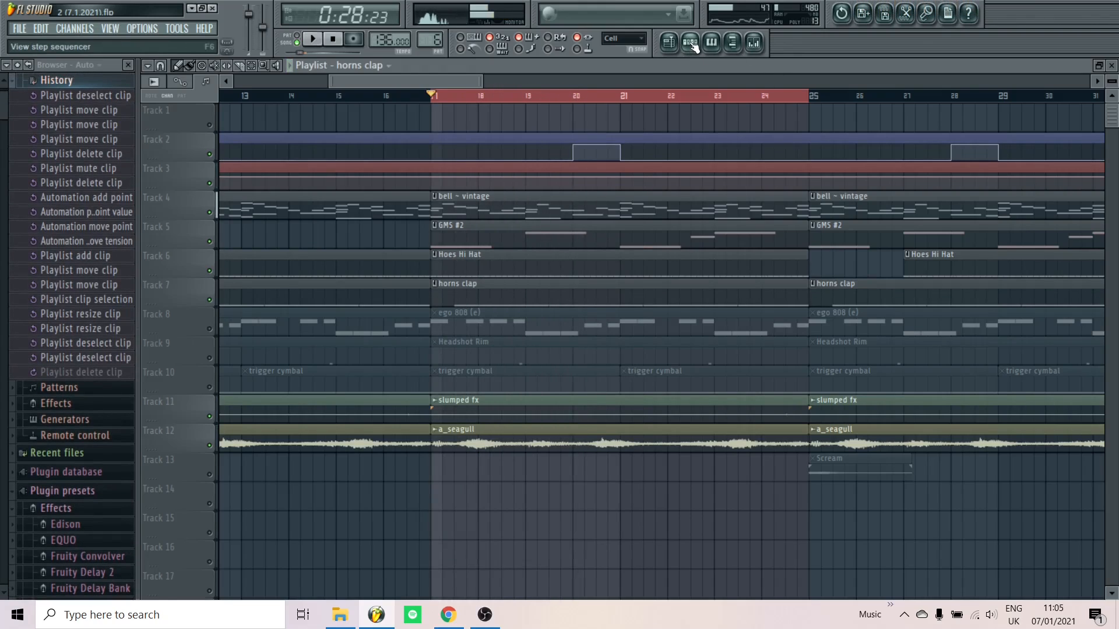
Examine the placement and offset of the horns clap notes against the grid in the piano roll
click(691, 45)
click(466, 271)
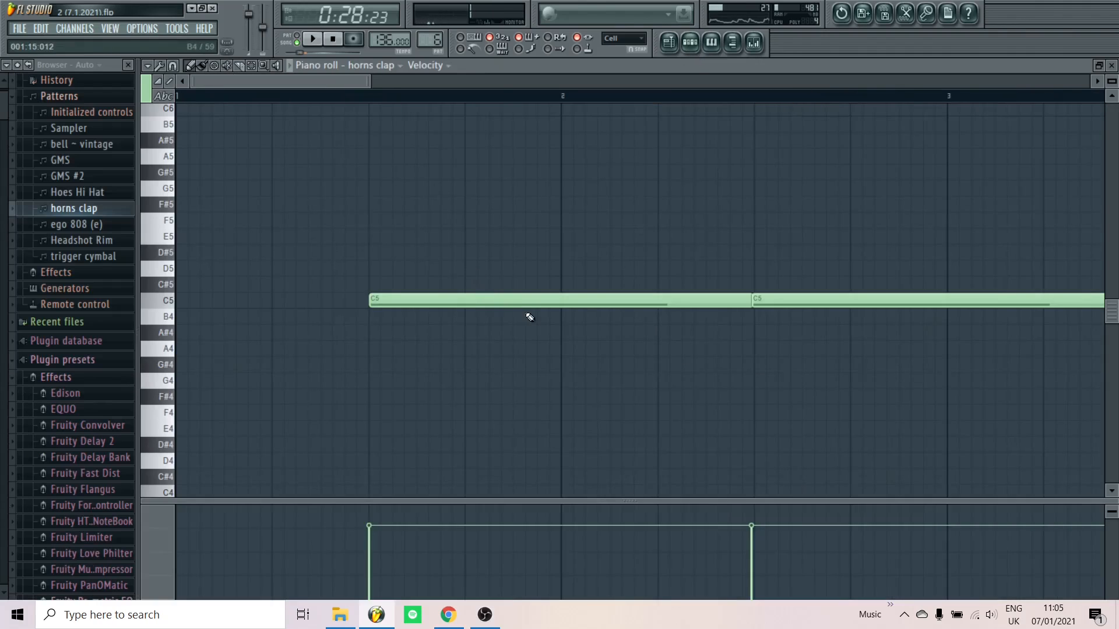
scroll(530, 317, right, 5)
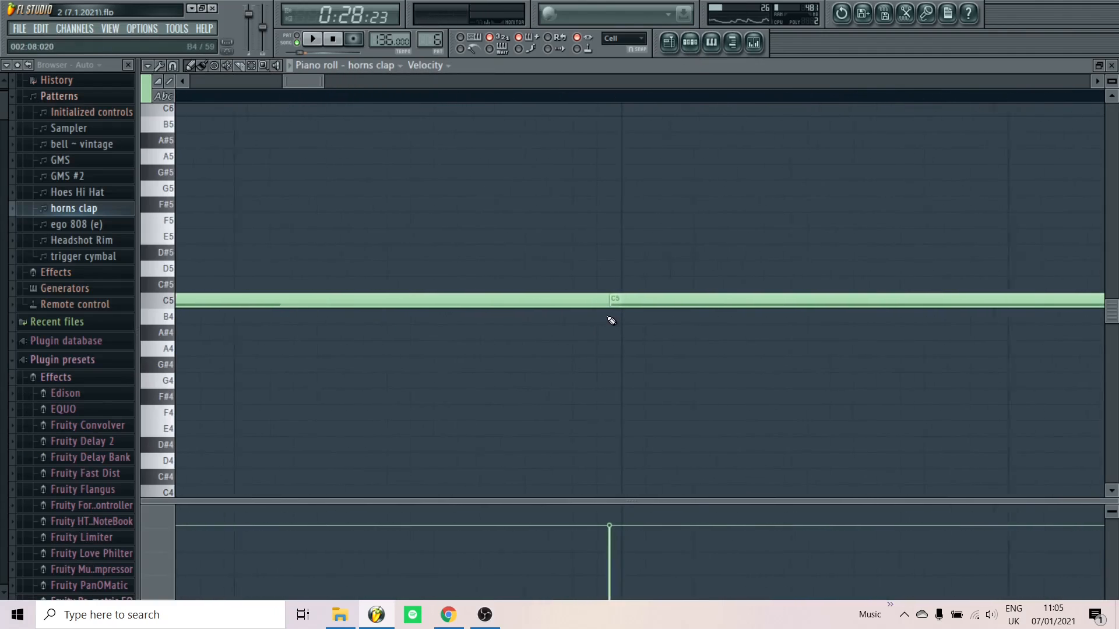
scroll(623, 305, down, 3)
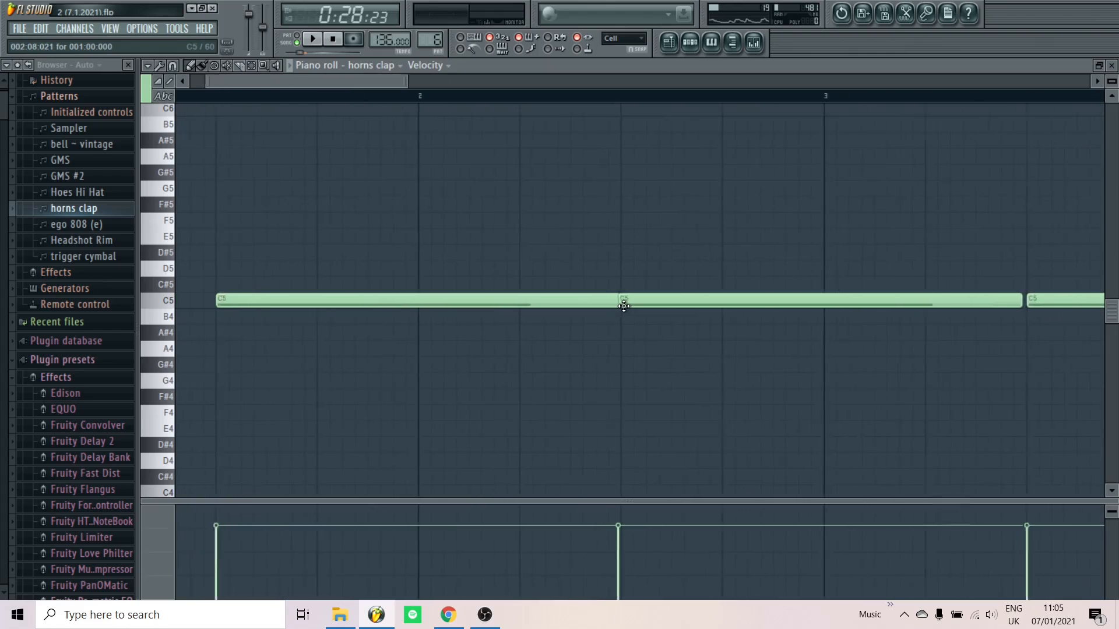
scroll(624, 306, down, 2)
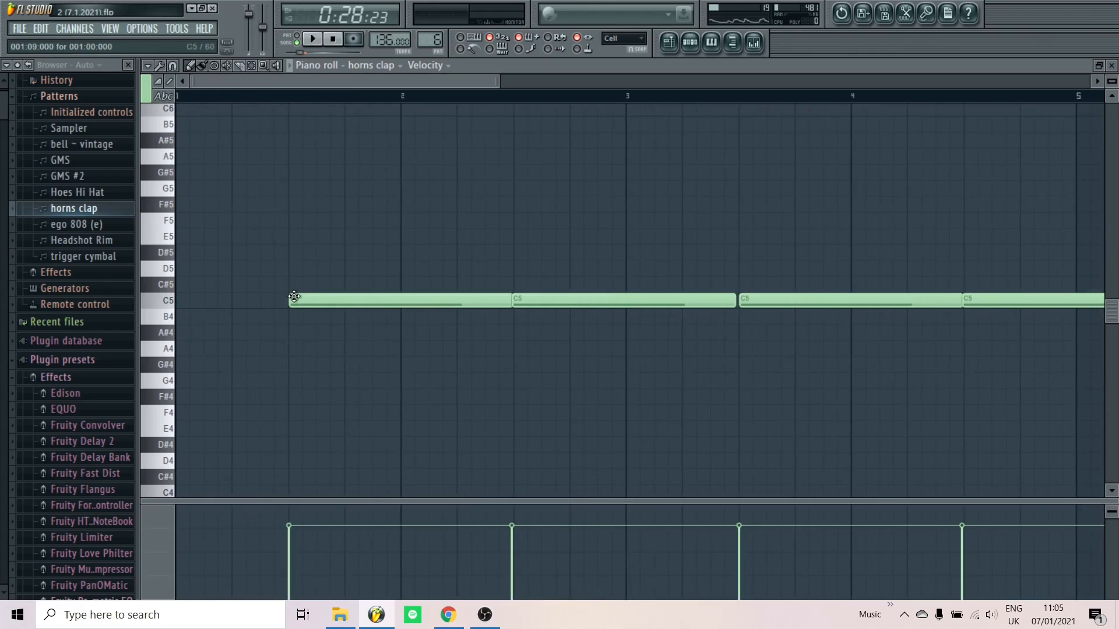
scroll(498, 349, up, 5)
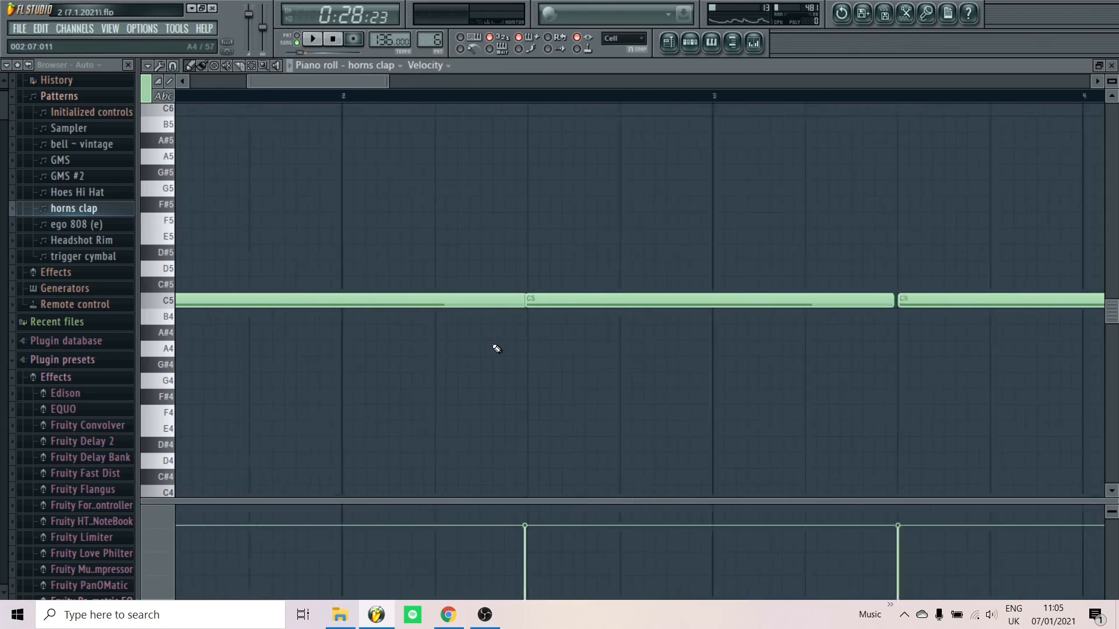
scroll(519, 330, down, 3)
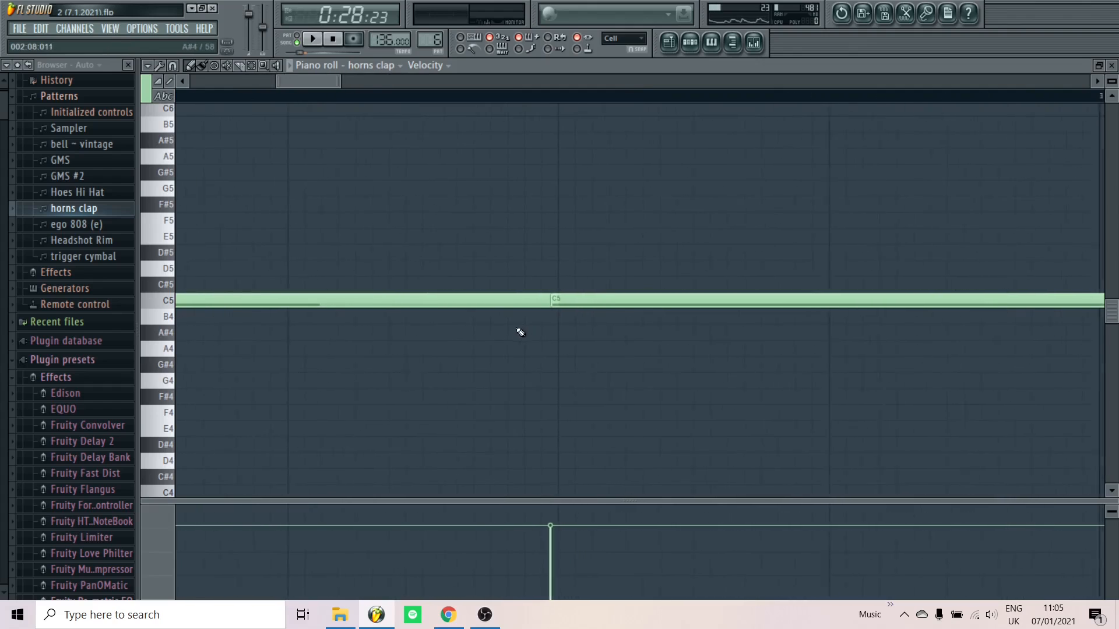
click(1112, 66)
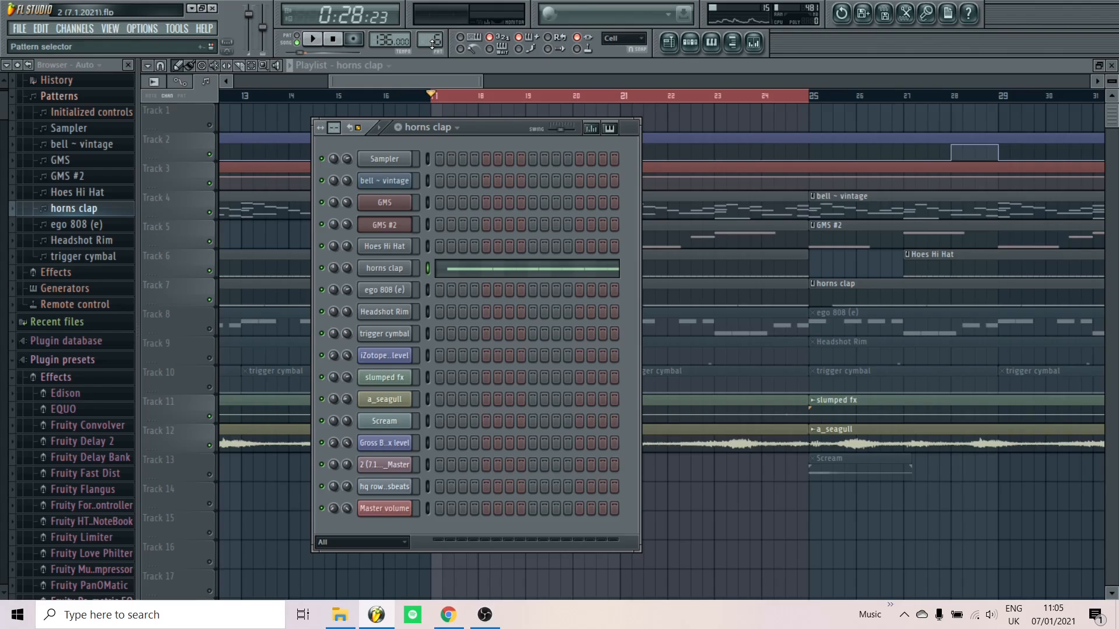
Switch to the ego 808 (e) pattern and return to the playlist
scroll(432, 45, up, 1)
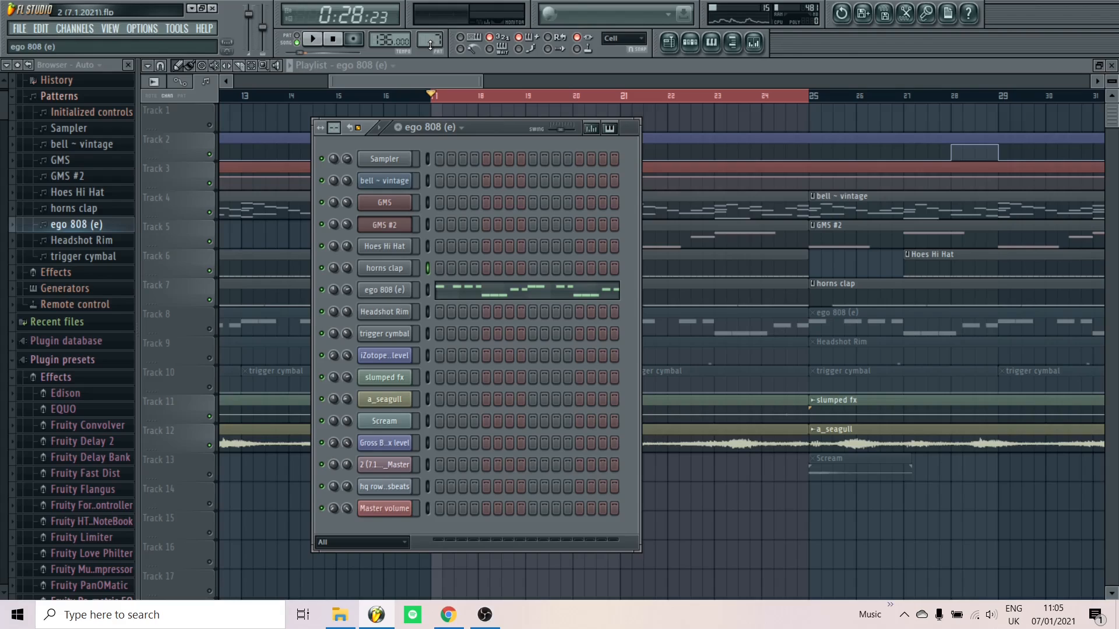
key(F6)
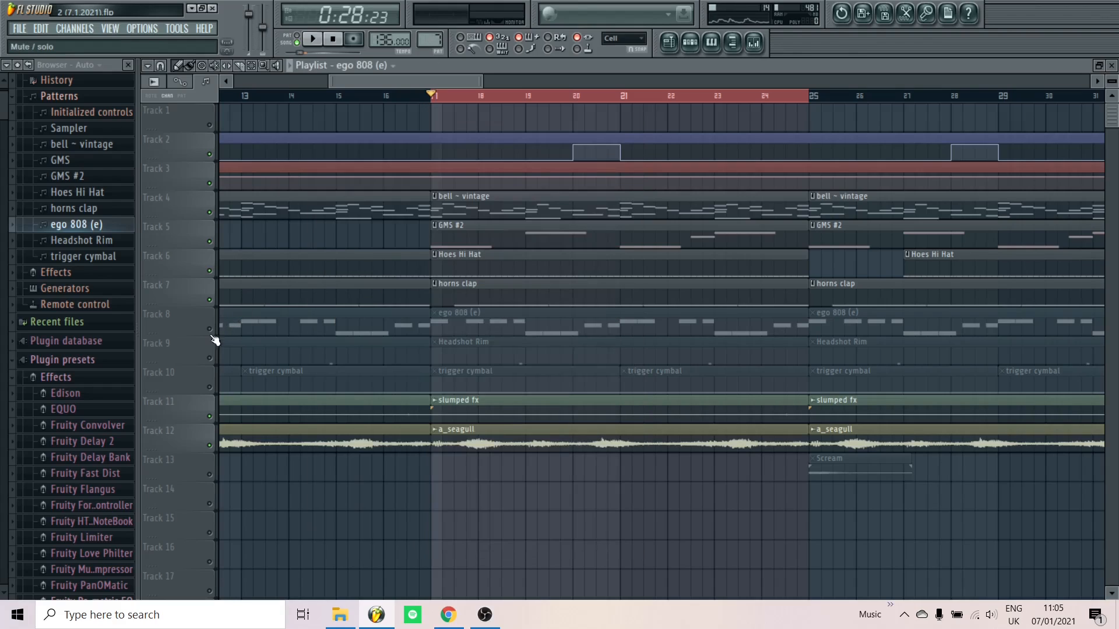
Unmute the ego 808 (e) playlist track and play the section from bar 17
click(210, 329)
key(space)
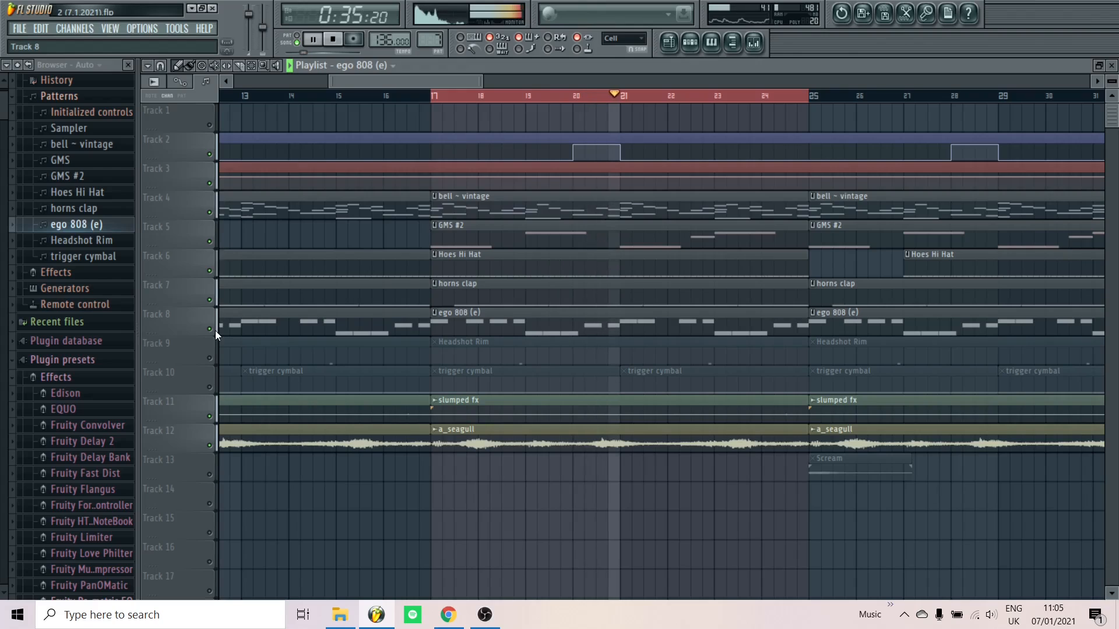
key(space)
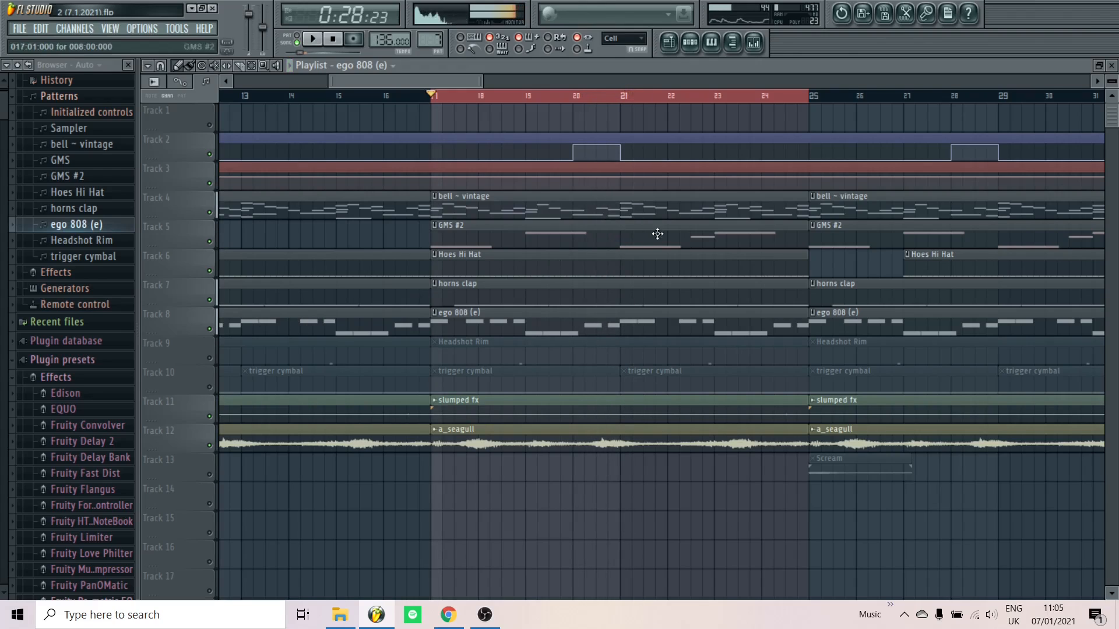
Open the ego 808 (e) channel settings and check the root note assigned to the sample
click(670, 44)
click(688, 43)
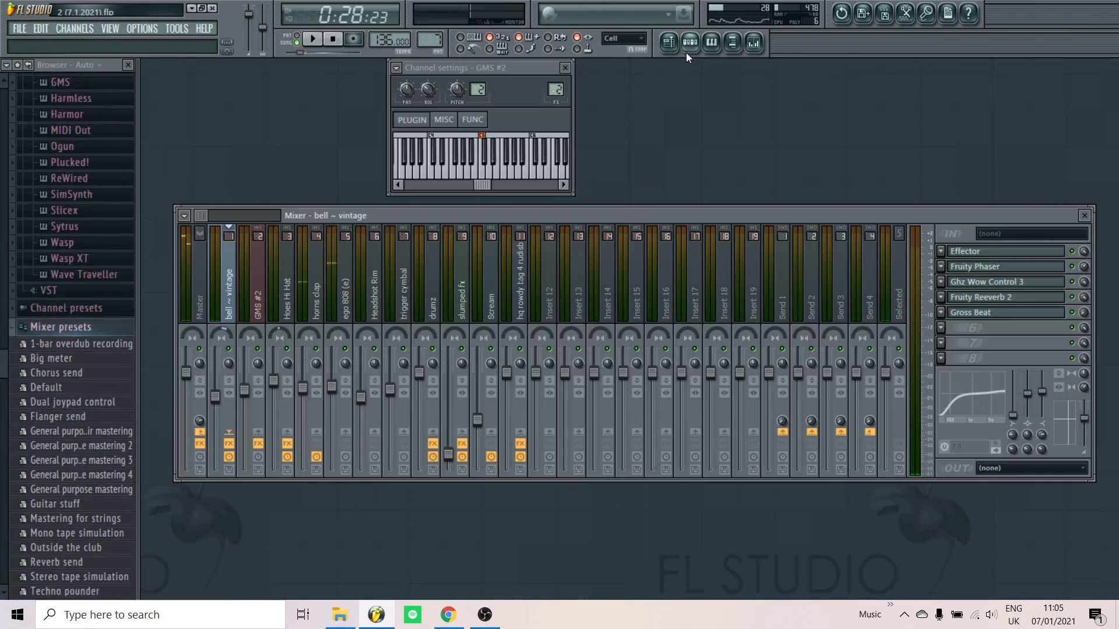
click(674, 42)
click(686, 40)
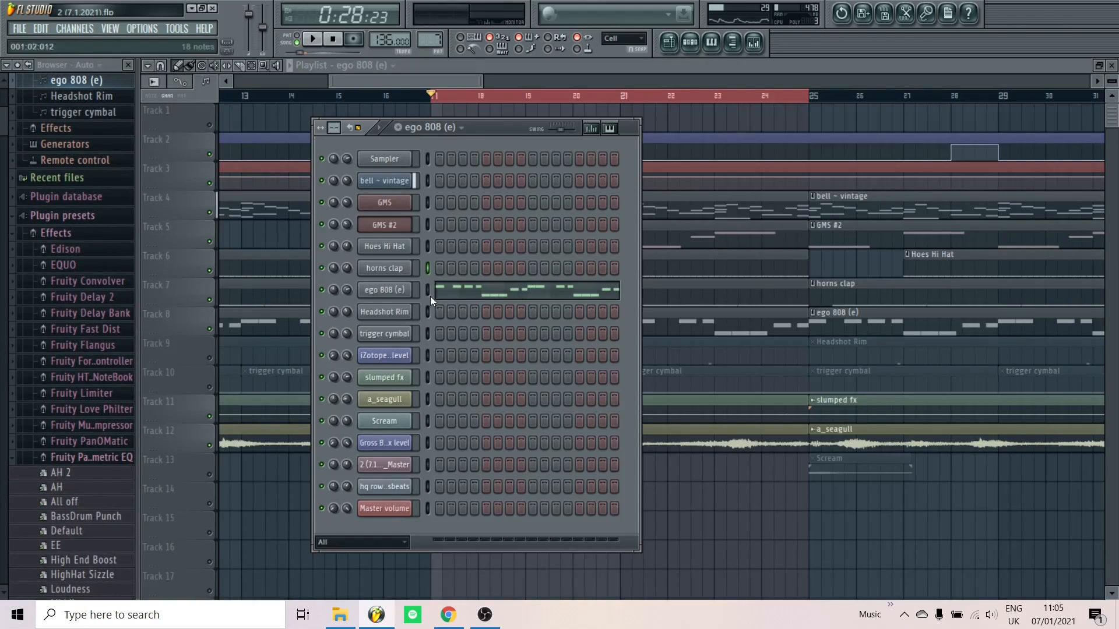
click(385, 290)
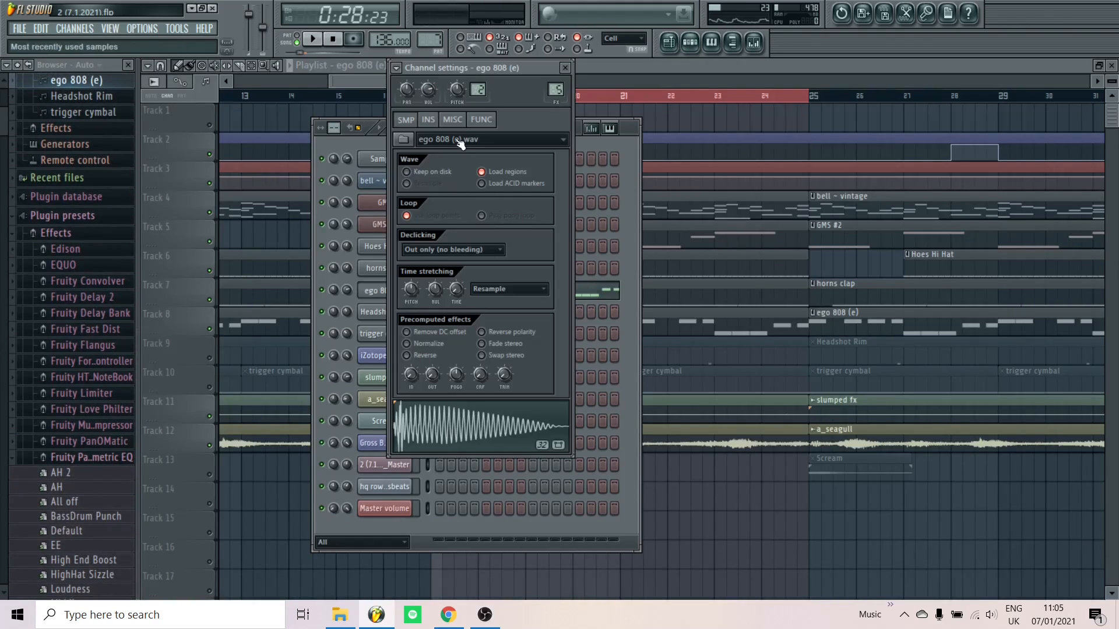
click(455, 119)
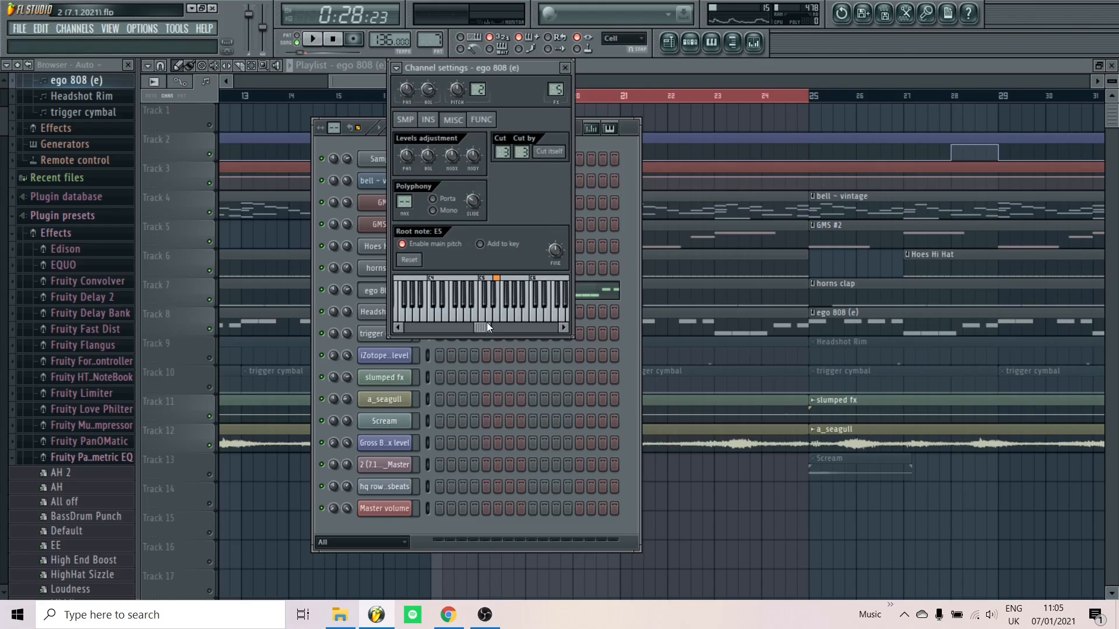
click(406, 119)
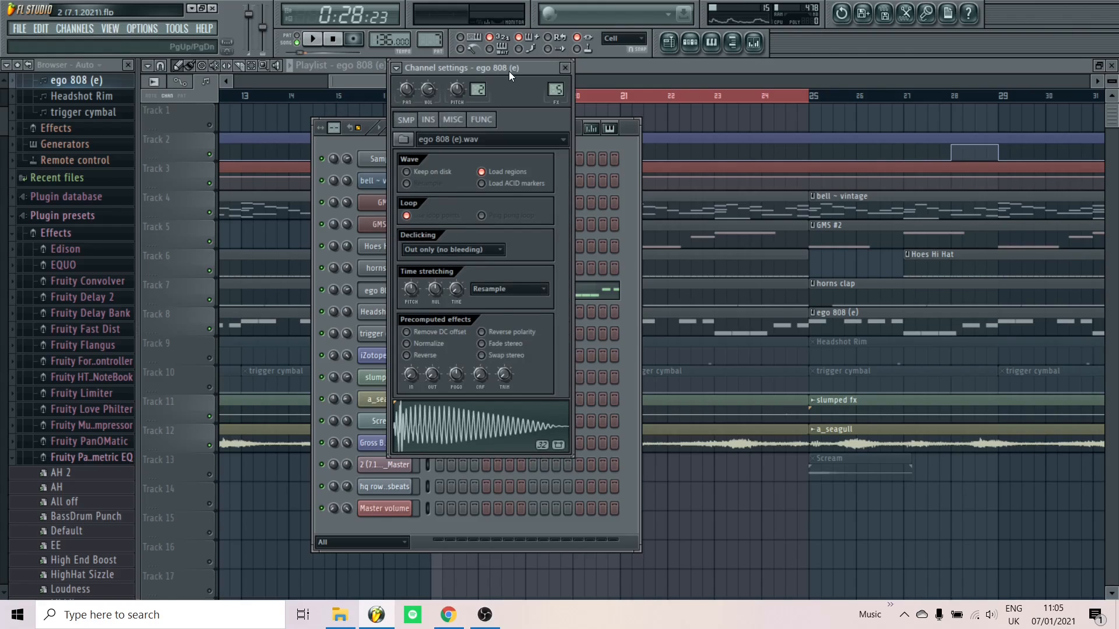
Open the ego 808 (e) sample in the Edison audio editor from its channel waveform
right_click(470, 425)
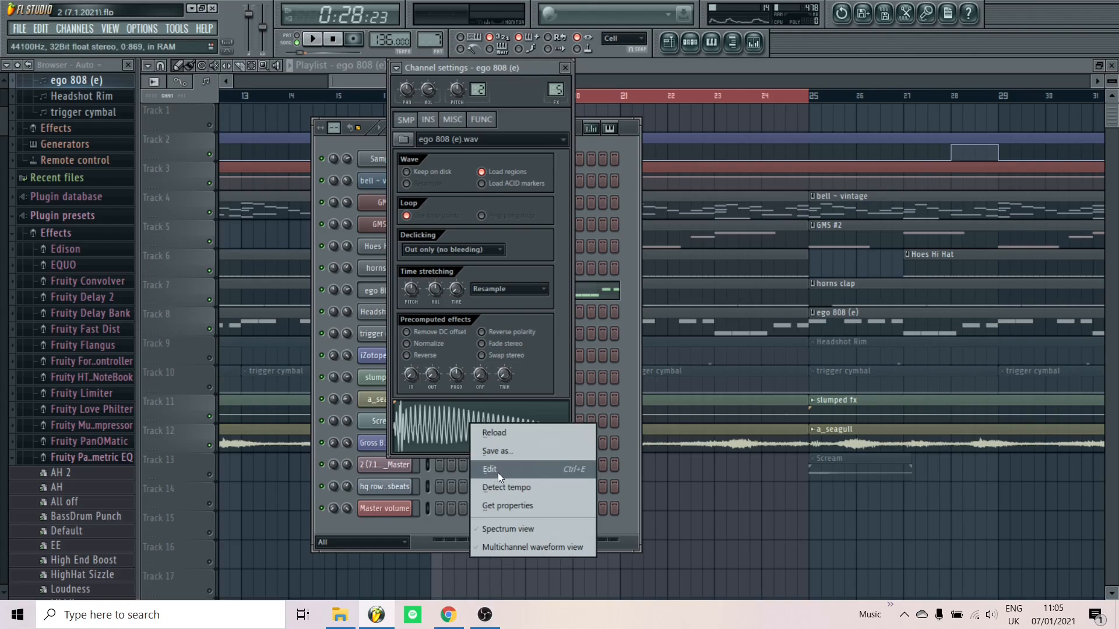
click(497, 471)
right_click(480, 408)
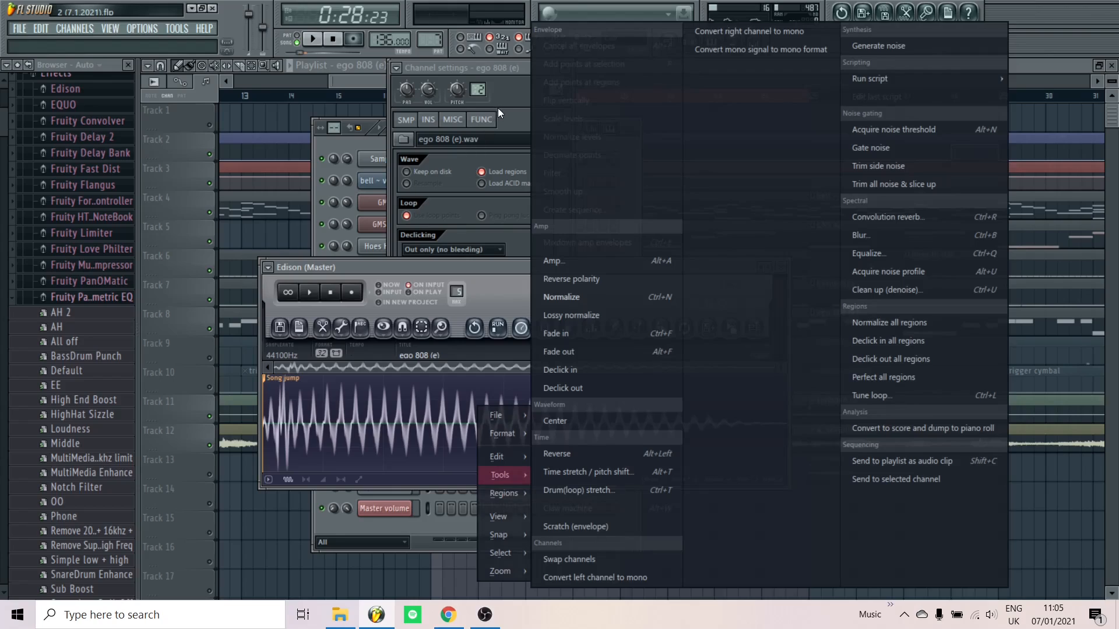
click(498, 108)
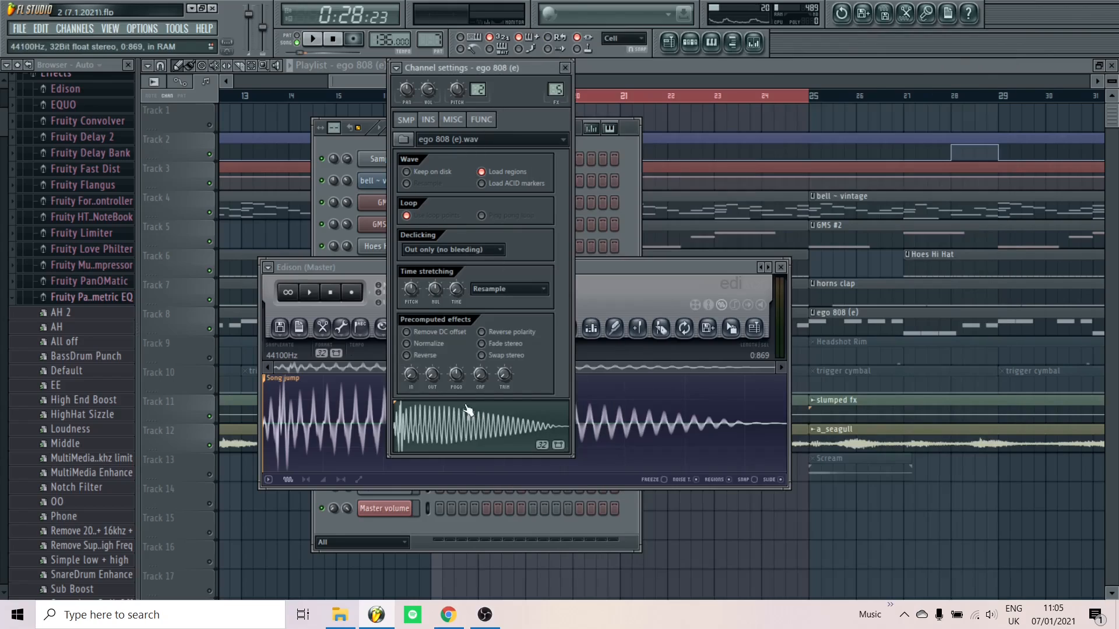
right_click(464, 428)
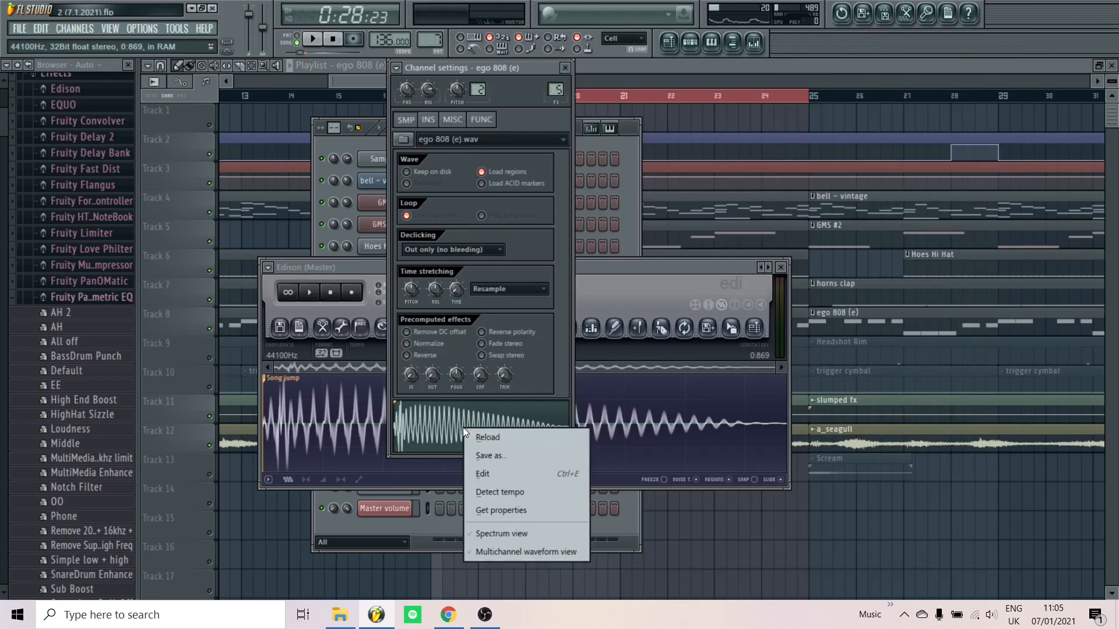
click(526, 474)
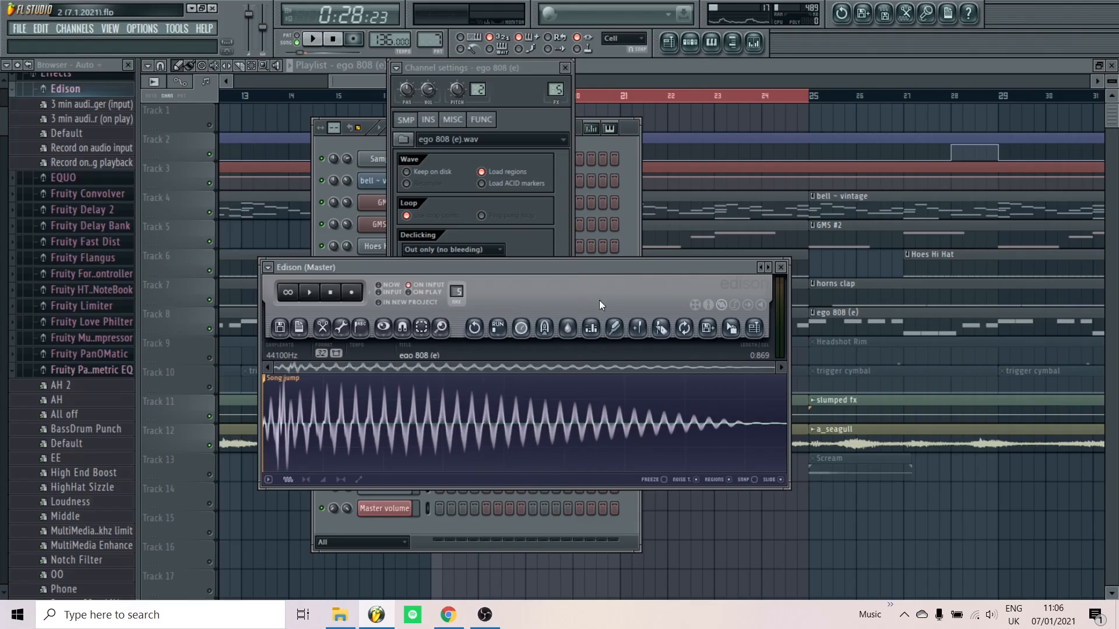
Detect the pitch regions of the 808 sample in Edison, and close the editor and the channel settings
right_click(509, 410)
right_click(441, 407)
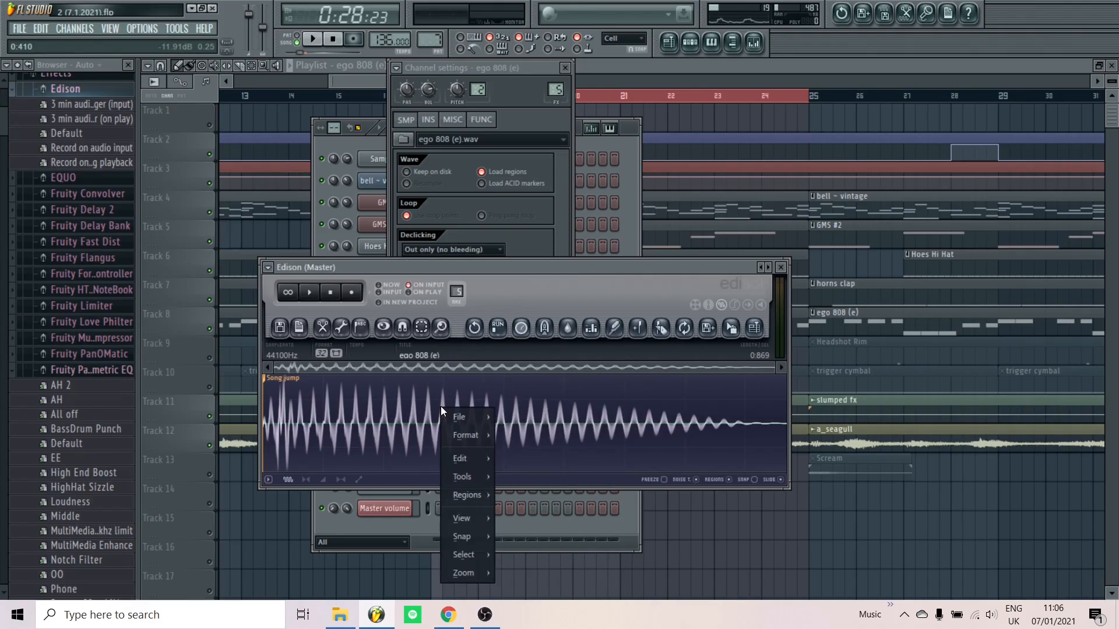
mouse_move(480, 494)
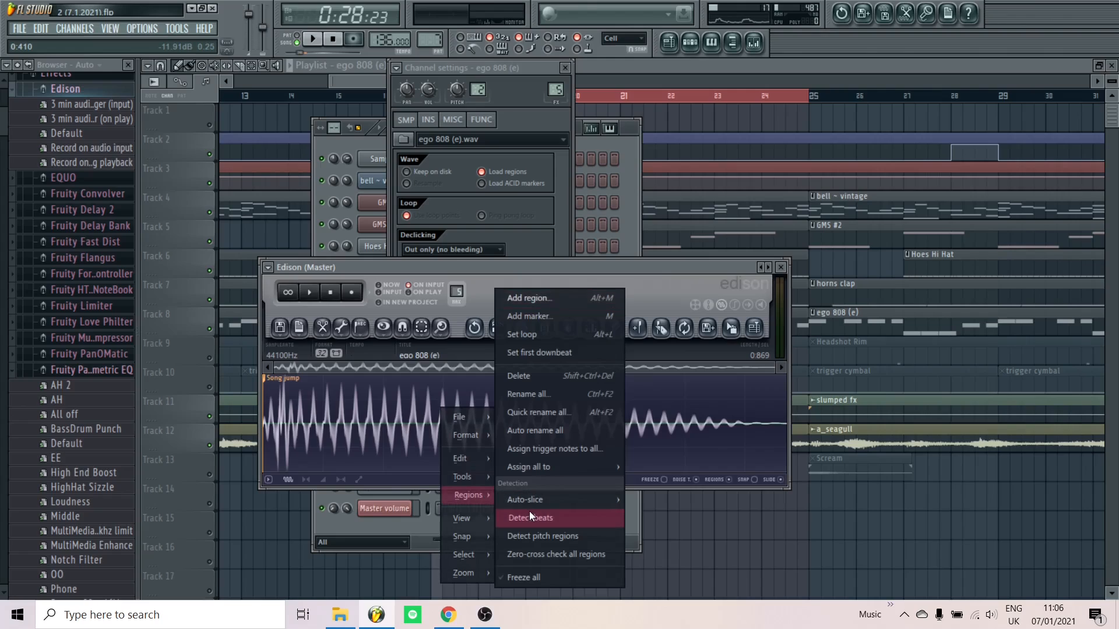
click(546, 535)
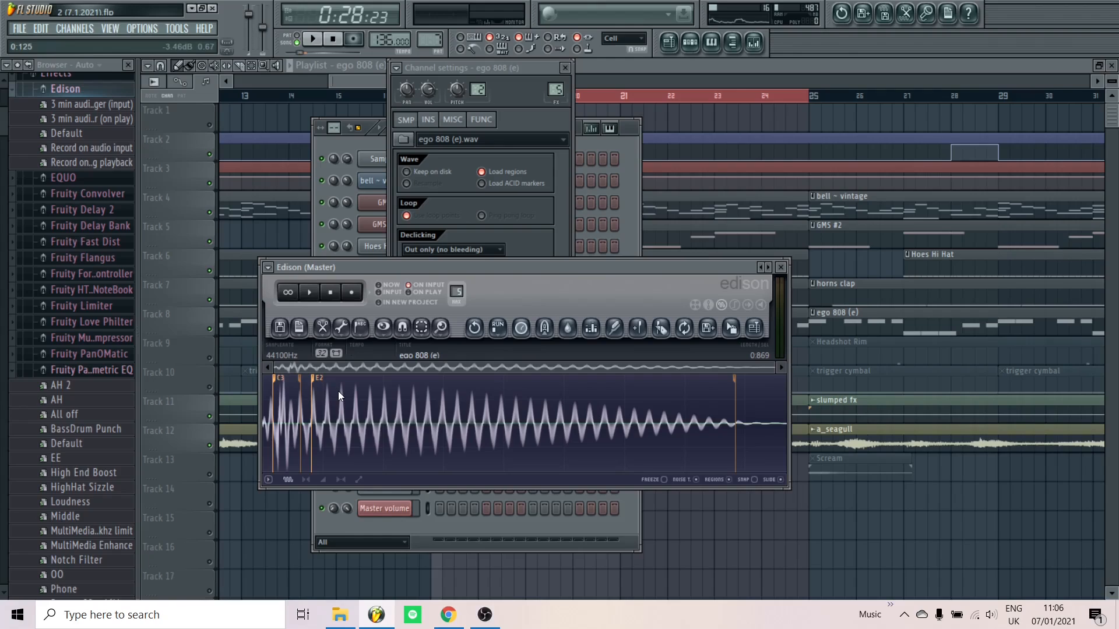
click(781, 267)
click(565, 67)
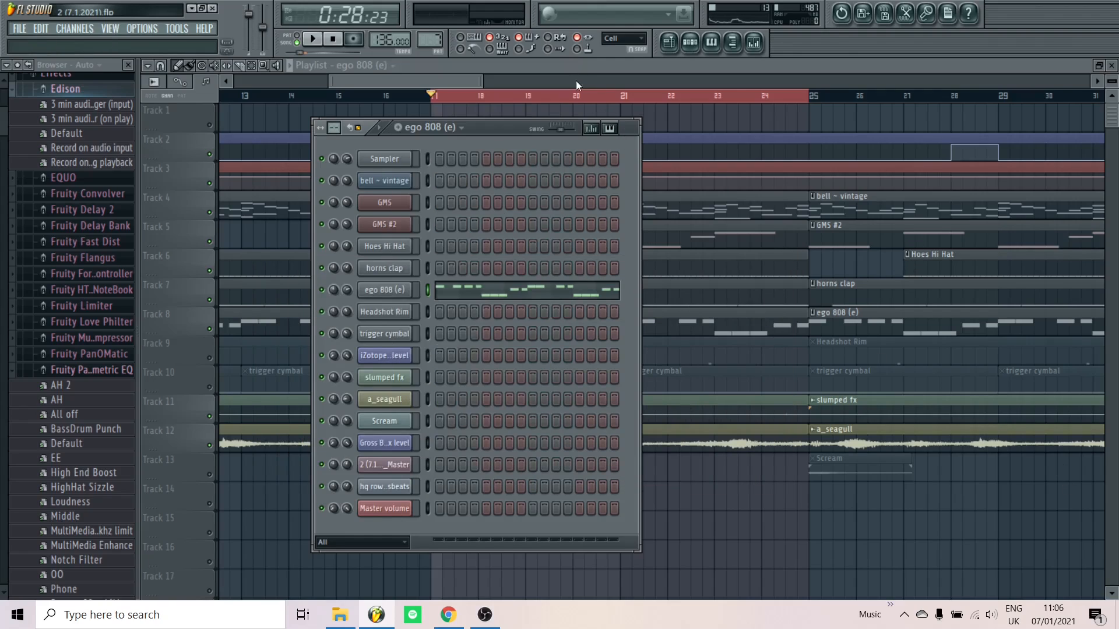
Open the ego 808 (e) notes in the piano roll and play the pattern with its full length in view
click(483, 290)
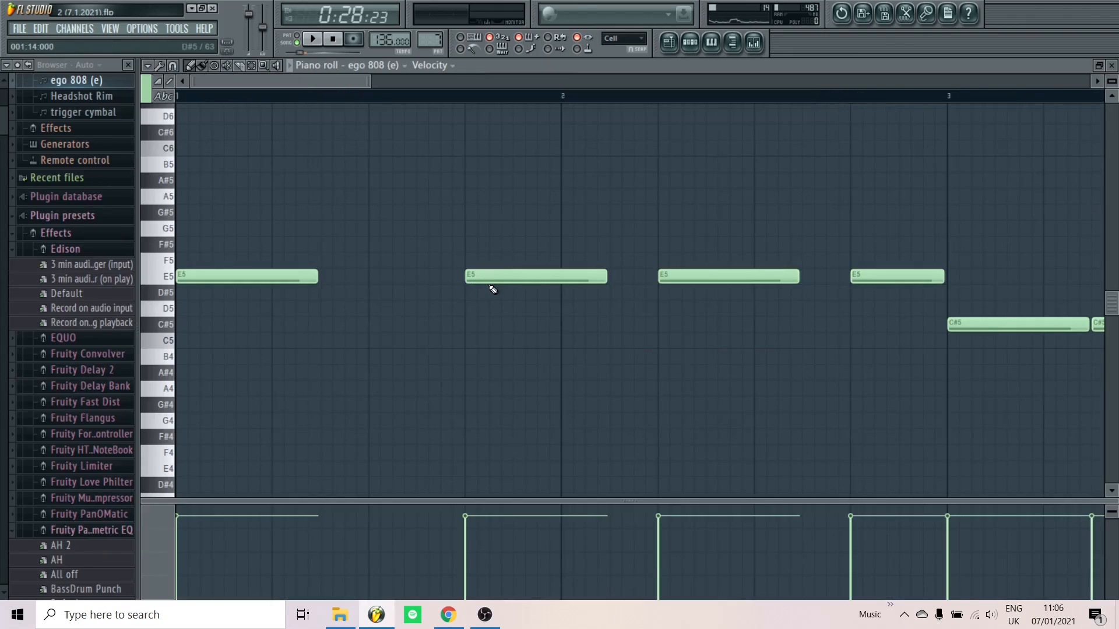
click(313, 38)
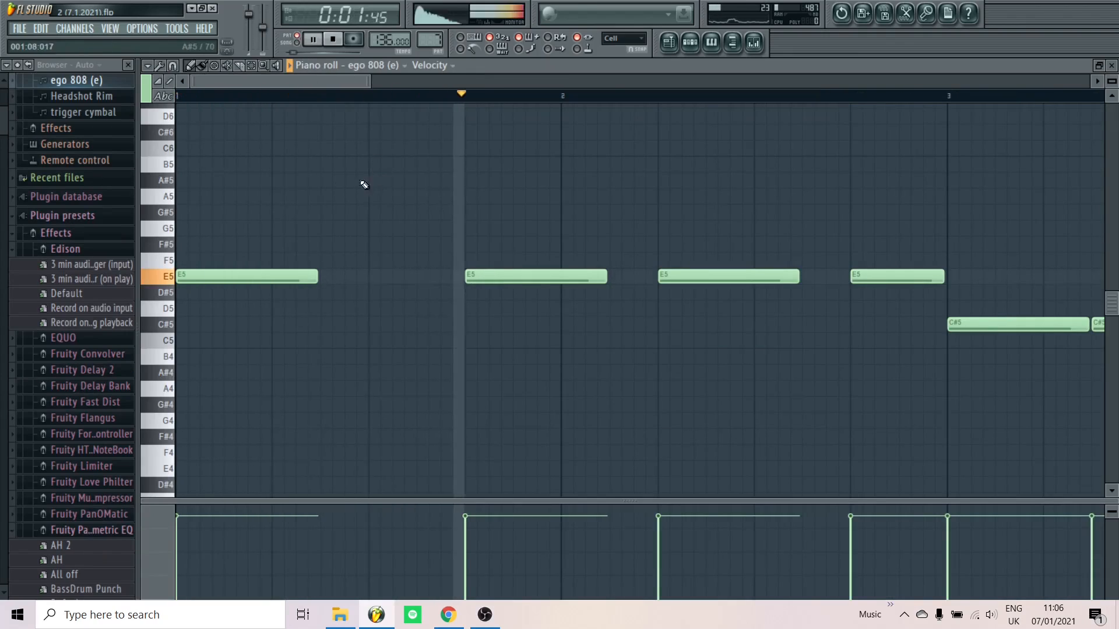
scroll(290, 192, down, 3)
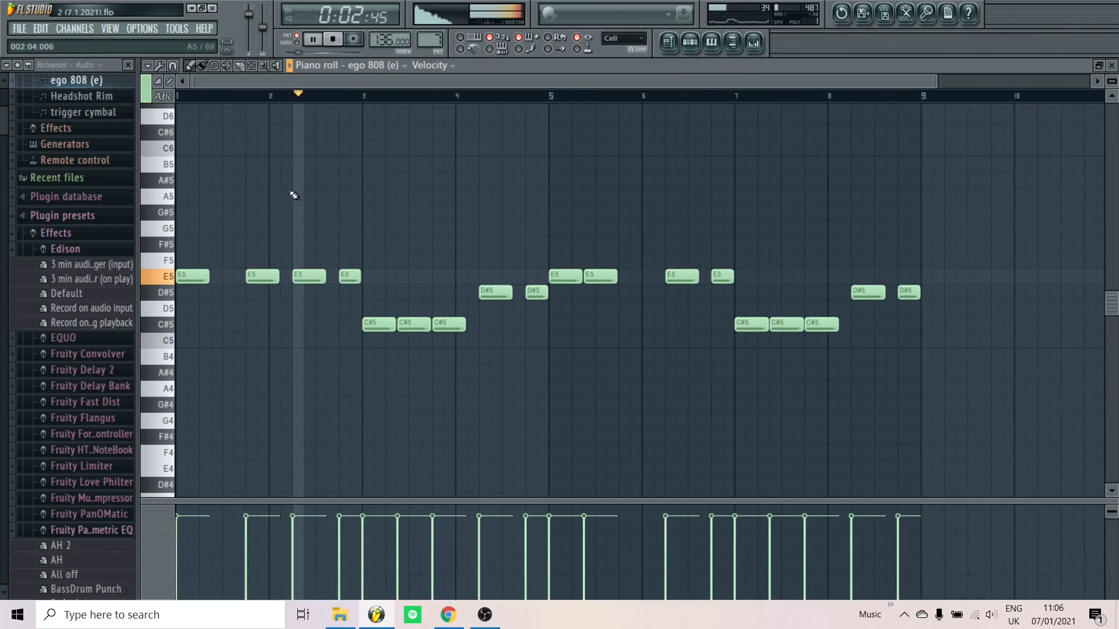
key(space)
Switch to the bell – vintage pattern and examine its melody notes in the piano roll before returning to the playlist
click(691, 43)
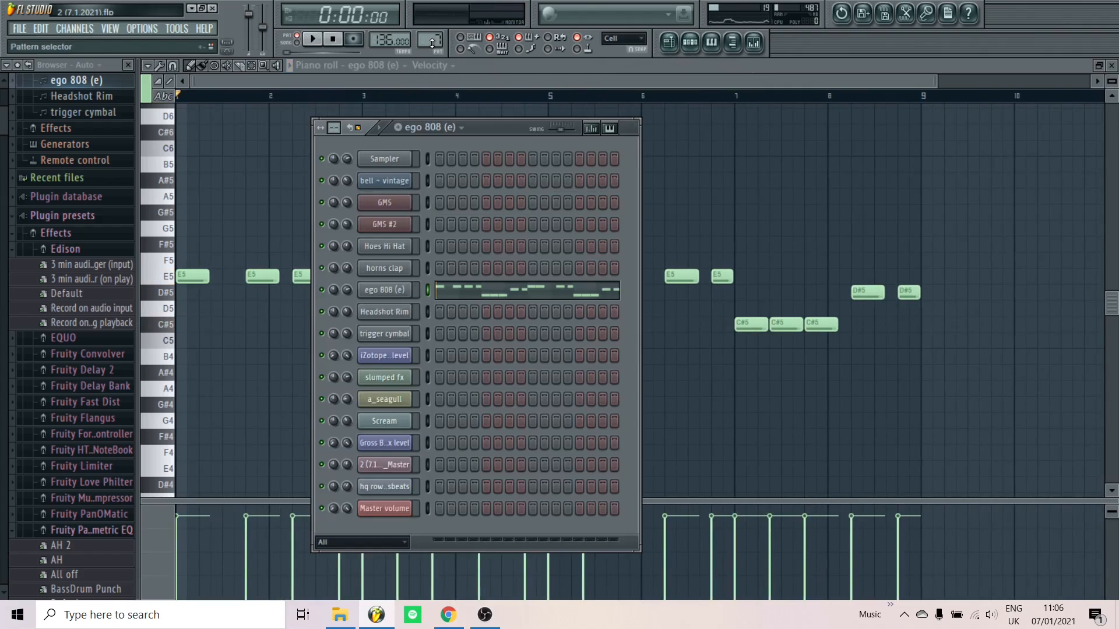
scroll(432, 43, down, 1)
scroll(432, 43, down, 4)
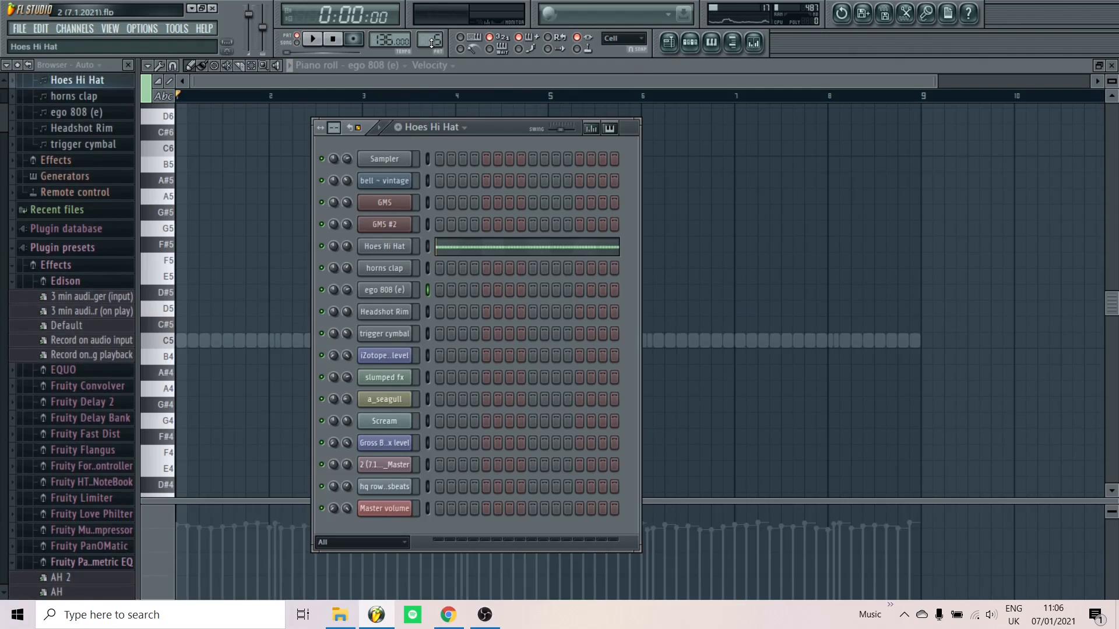
click(464, 181)
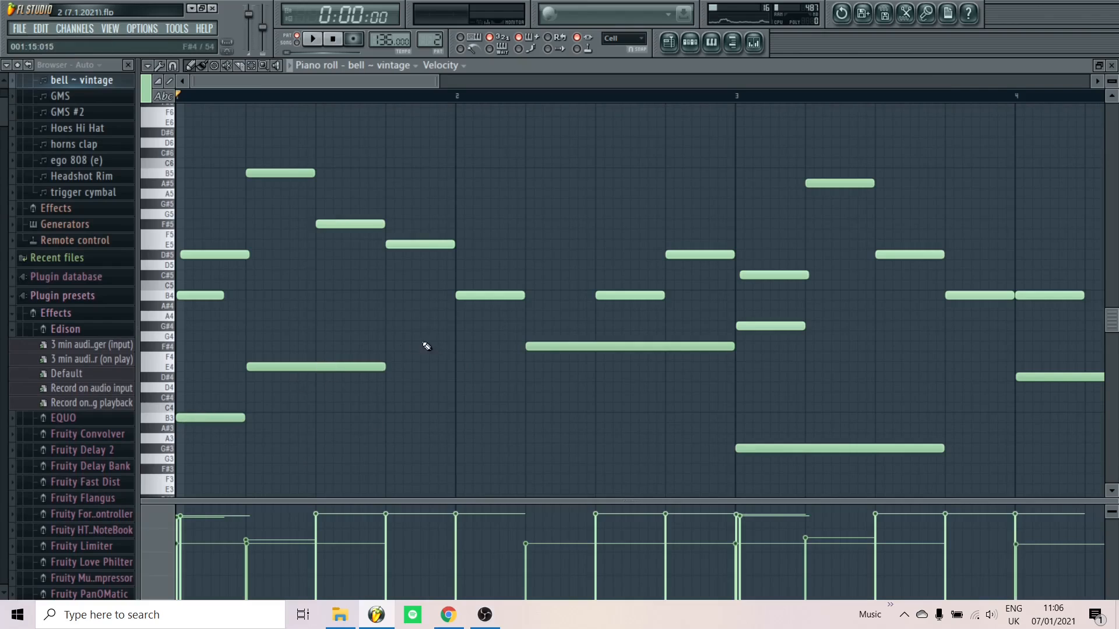
click(1111, 66)
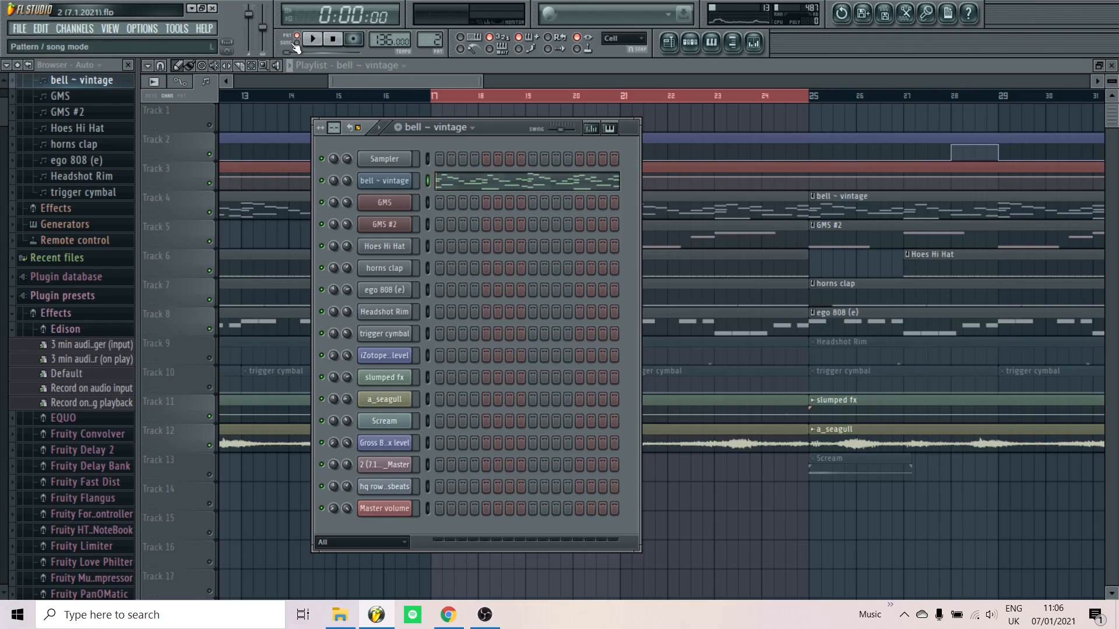
Select the Headshot Rim pattern in song mode and unmute its playlist track
scroll(430, 41, up, 7)
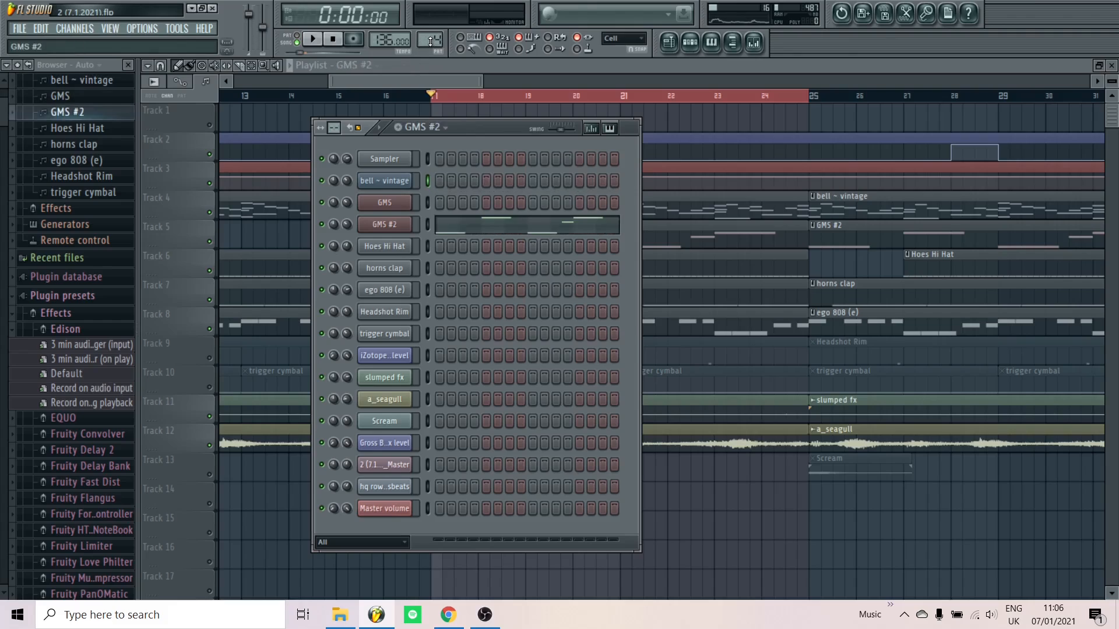
scroll(430, 41, down, 1)
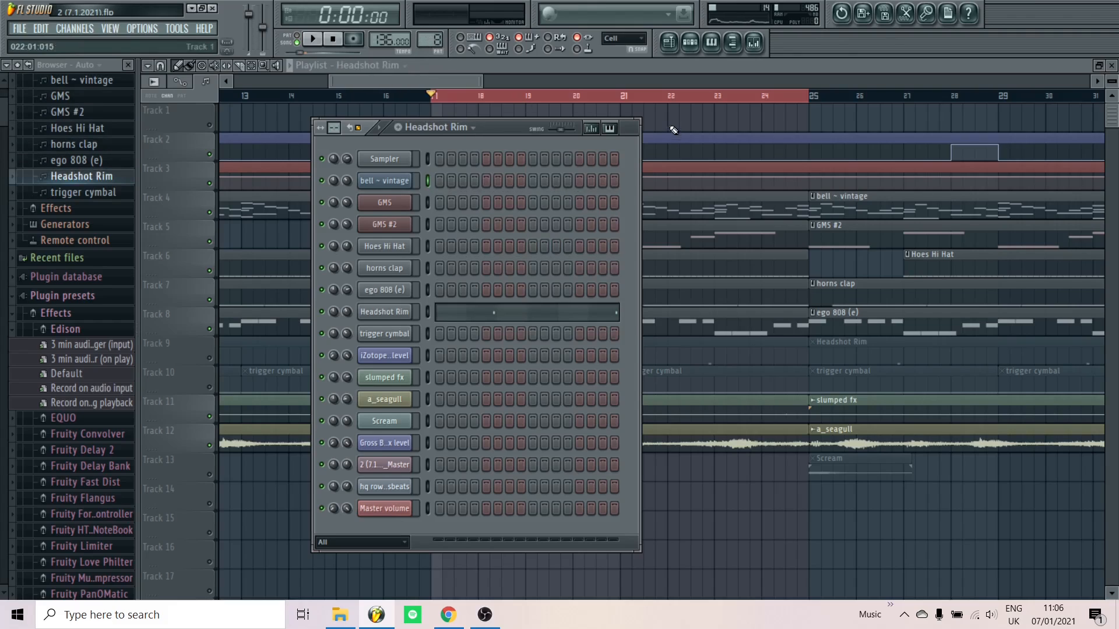
key(F6)
click(211, 359)
Play the looped playlist section around bars 17 to 19 several times to hear the rim in the mix
key(space)
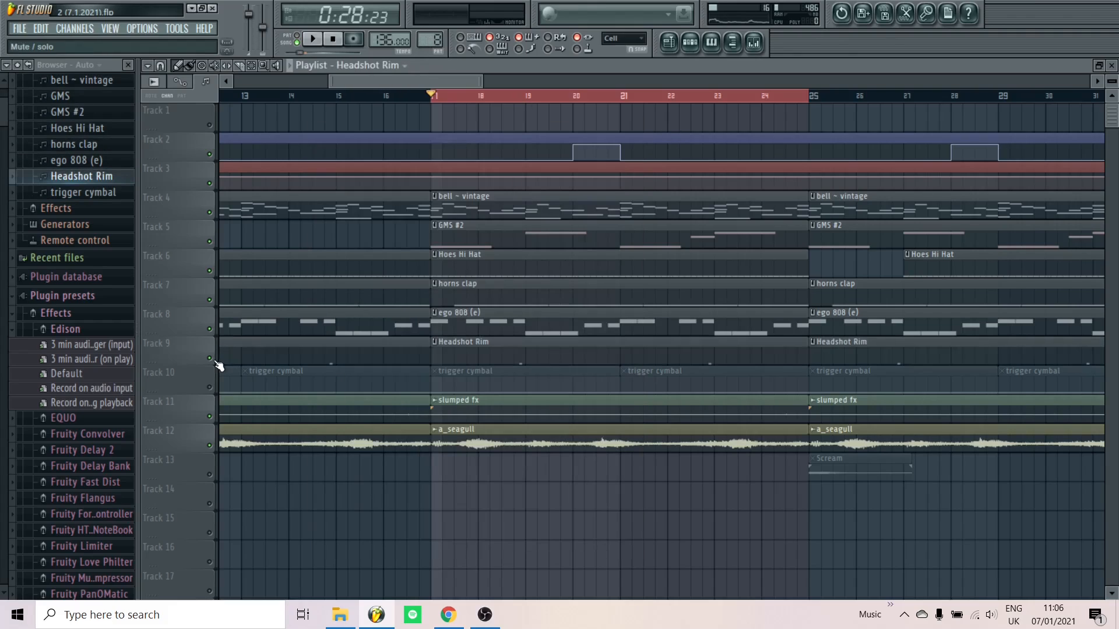
scroll(492, 253, up, 3)
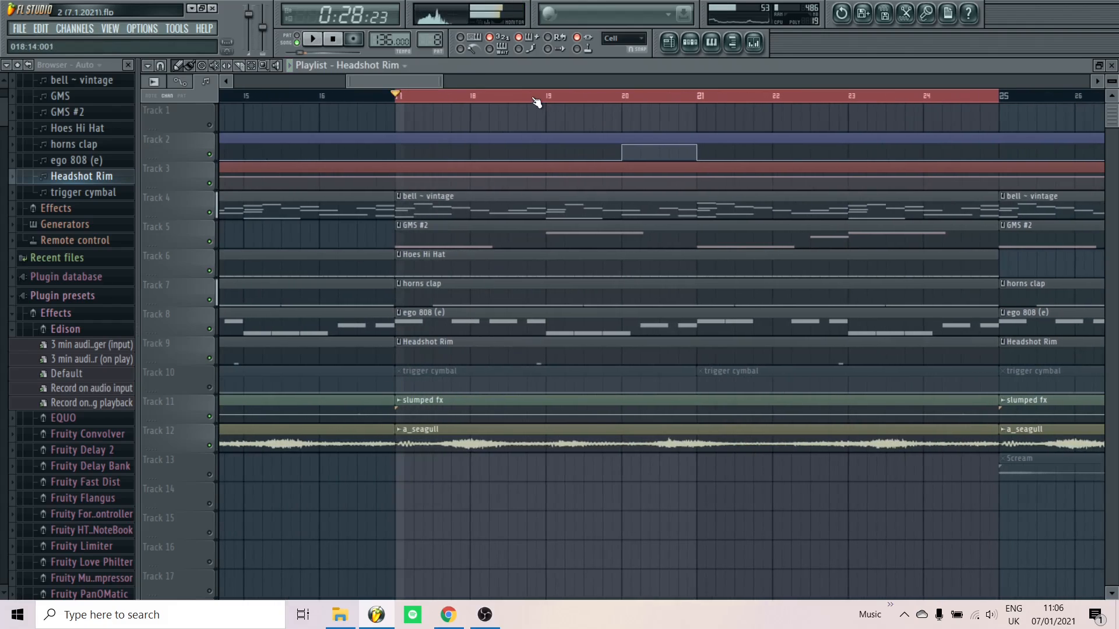
key(space)
key(space)
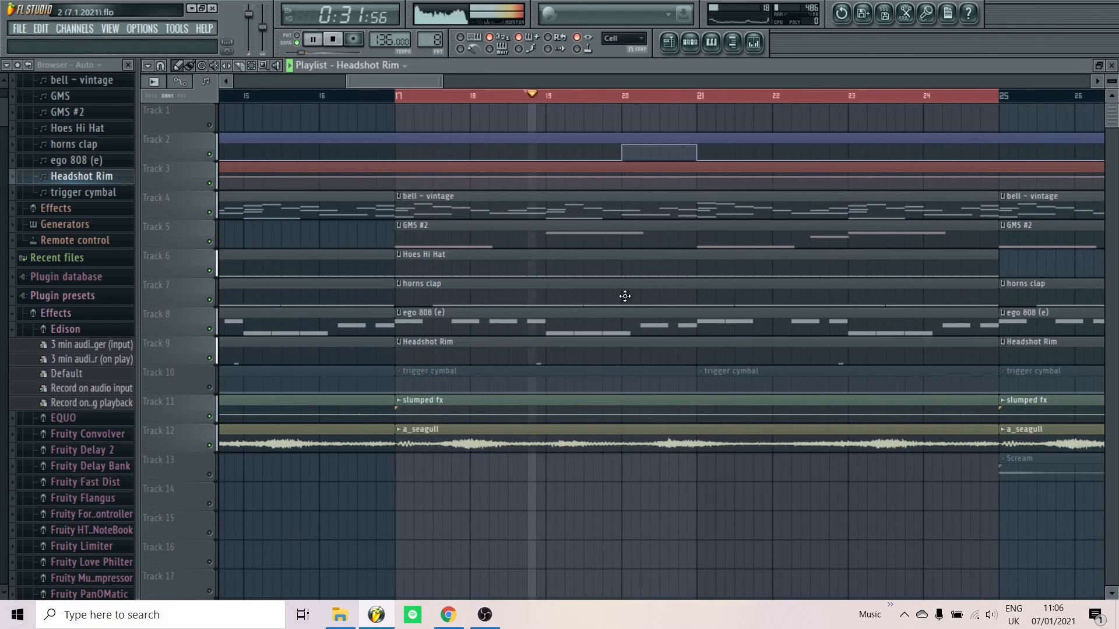
key(space)
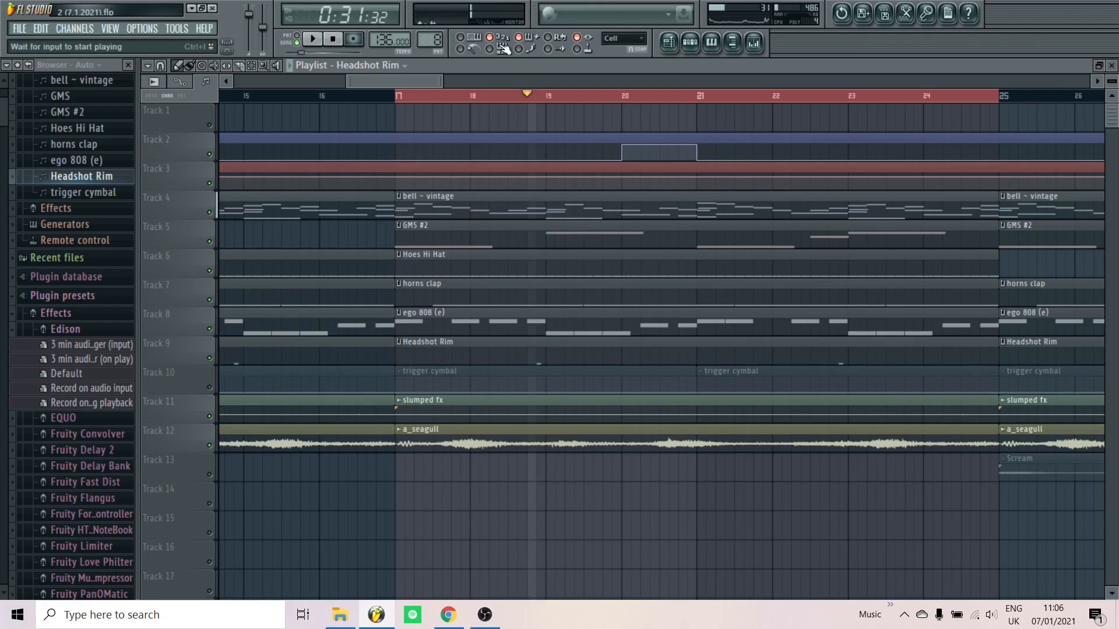
key(space)
key(space)
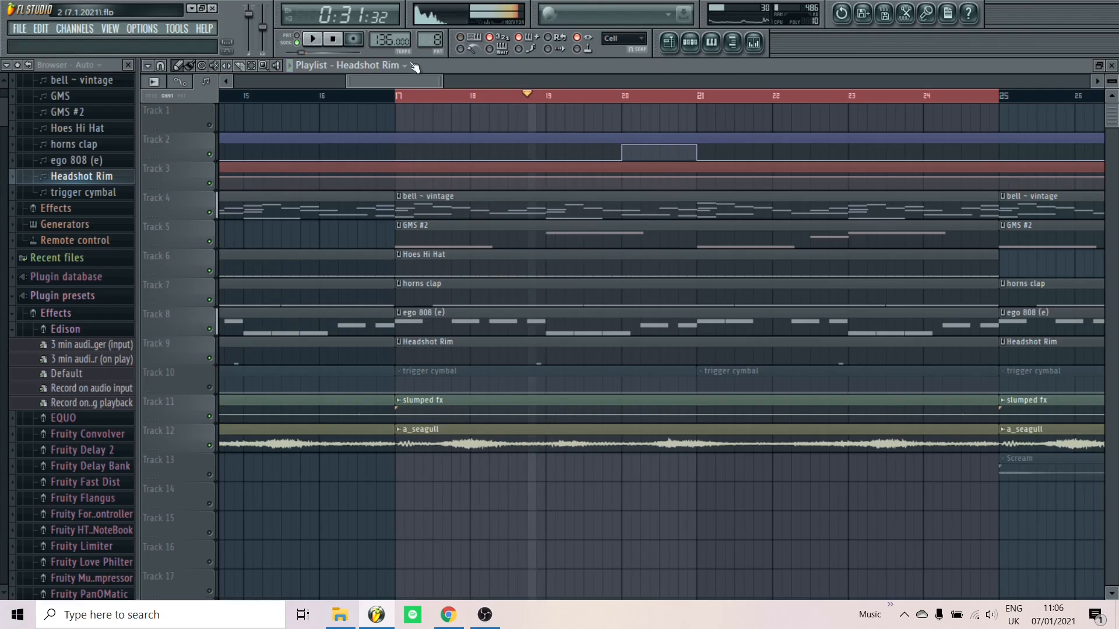
Play the Headshot Rim pattern on its own in pattern mode with the channel rack shown
click(297, 37)
key(space)
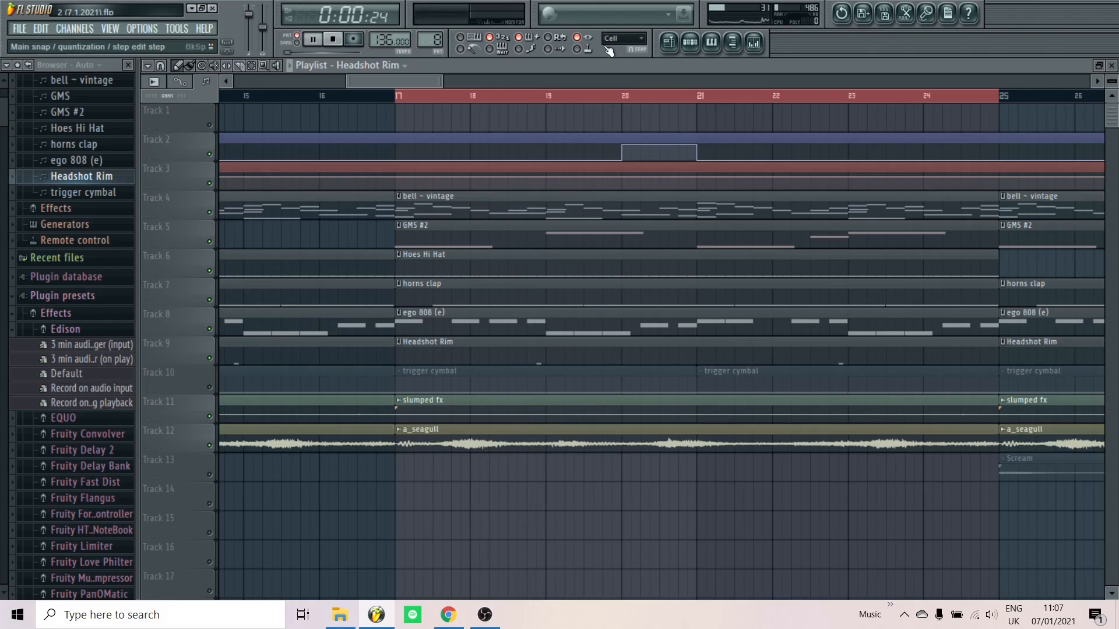
click(690, 43)
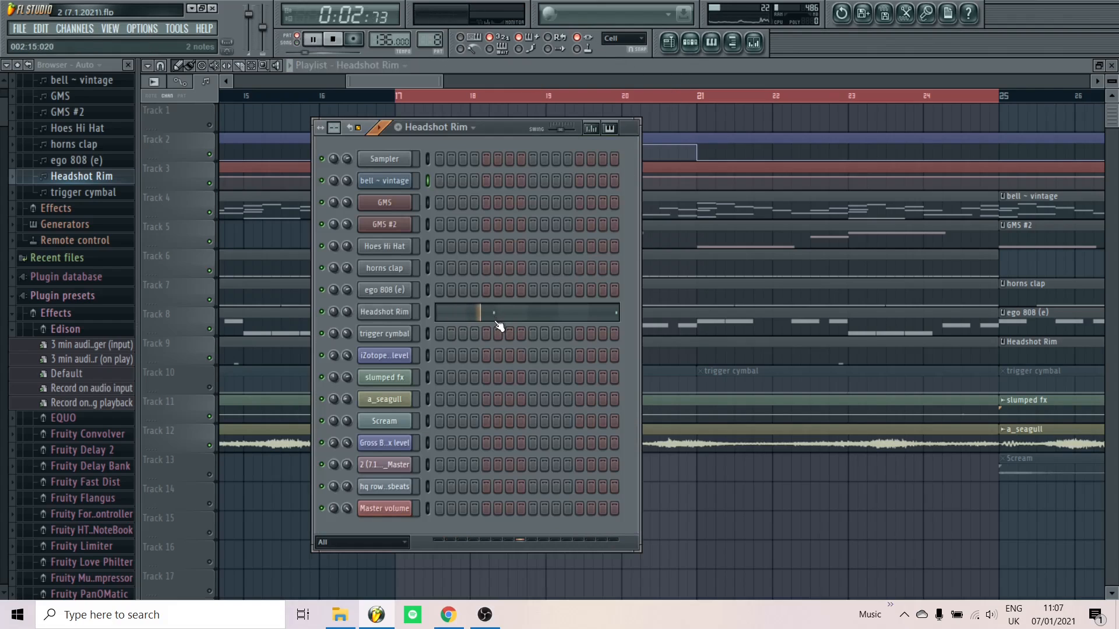
key(space)
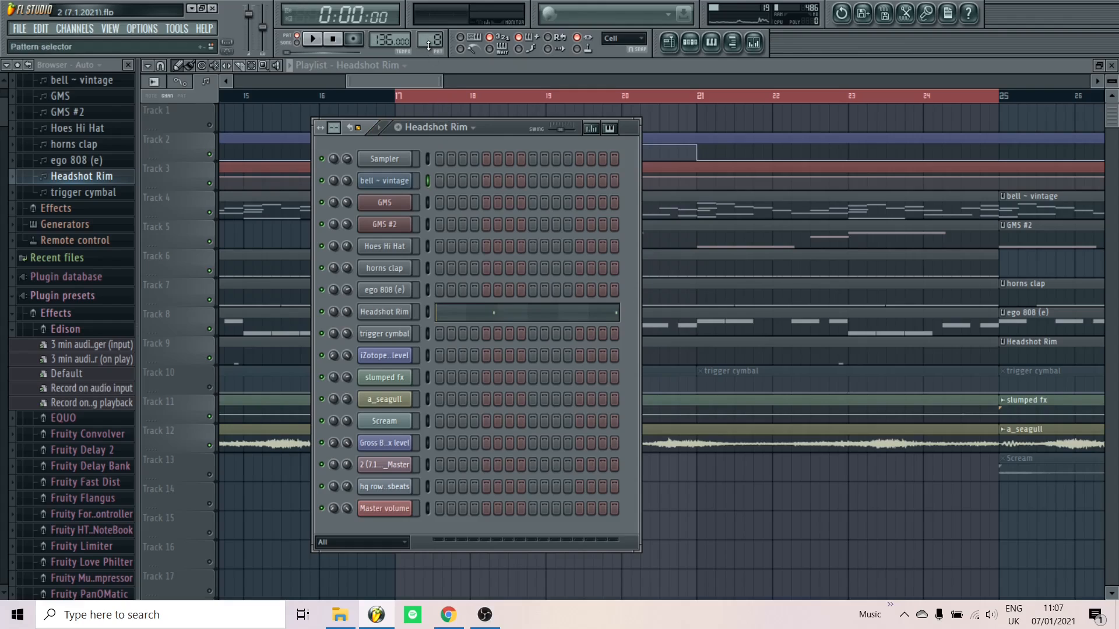
Switch to the trigger cymbal pattern and play it on its own
scroll(429, 47, up, 1)
key(space)
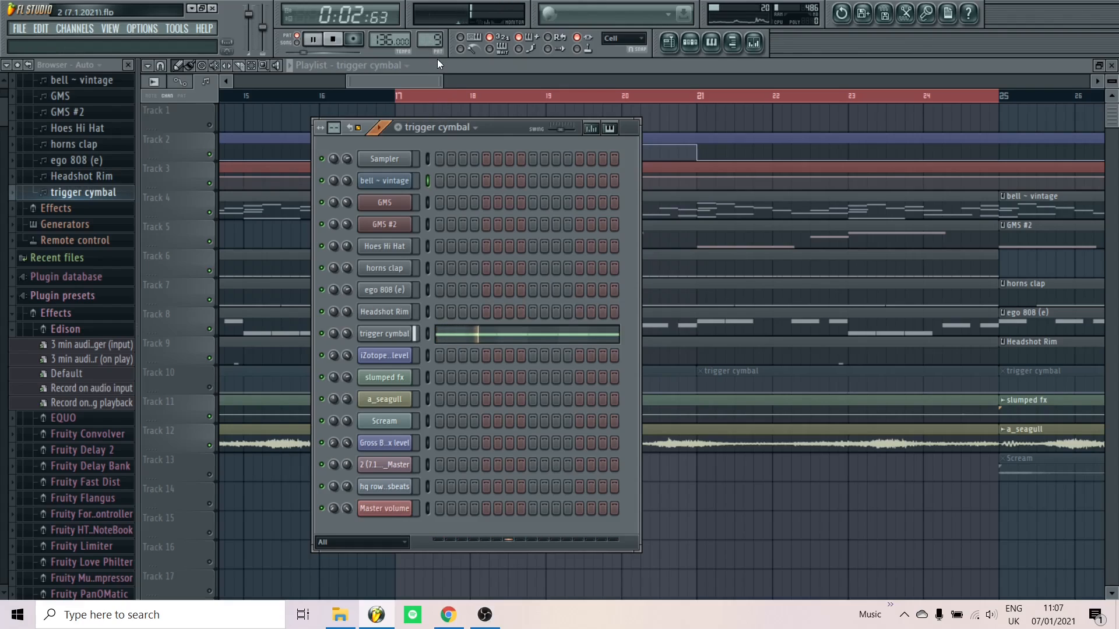
key(space)
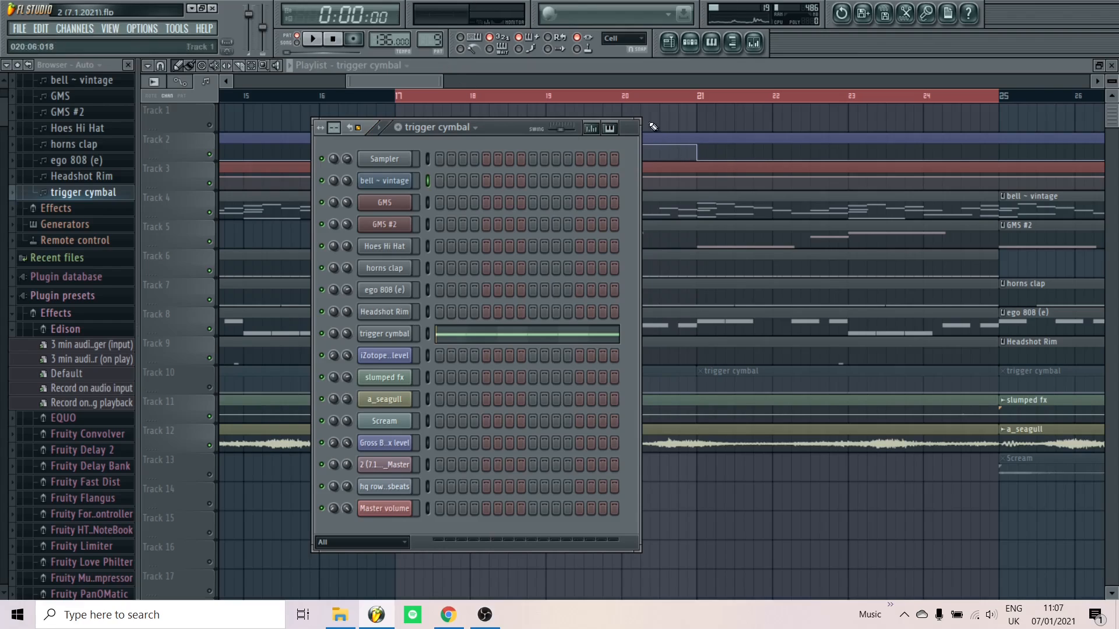
Return to the full playlist arrangement and unmute tracks 10, 1 and 13
click(656, 70)
click(210, 387)
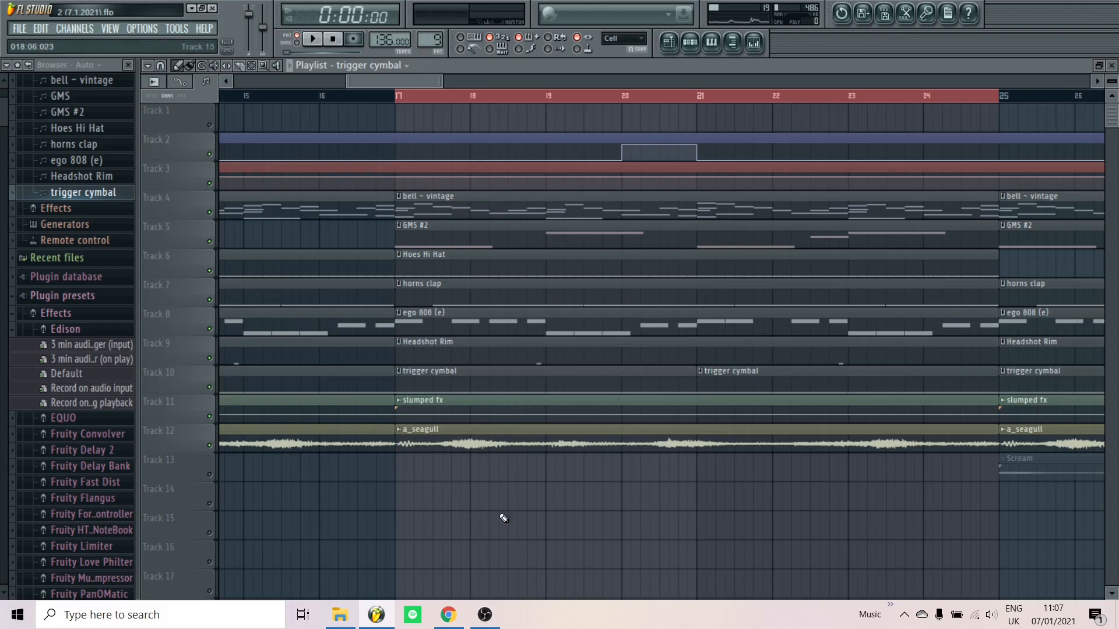
scroll(460, 498, down, 8)
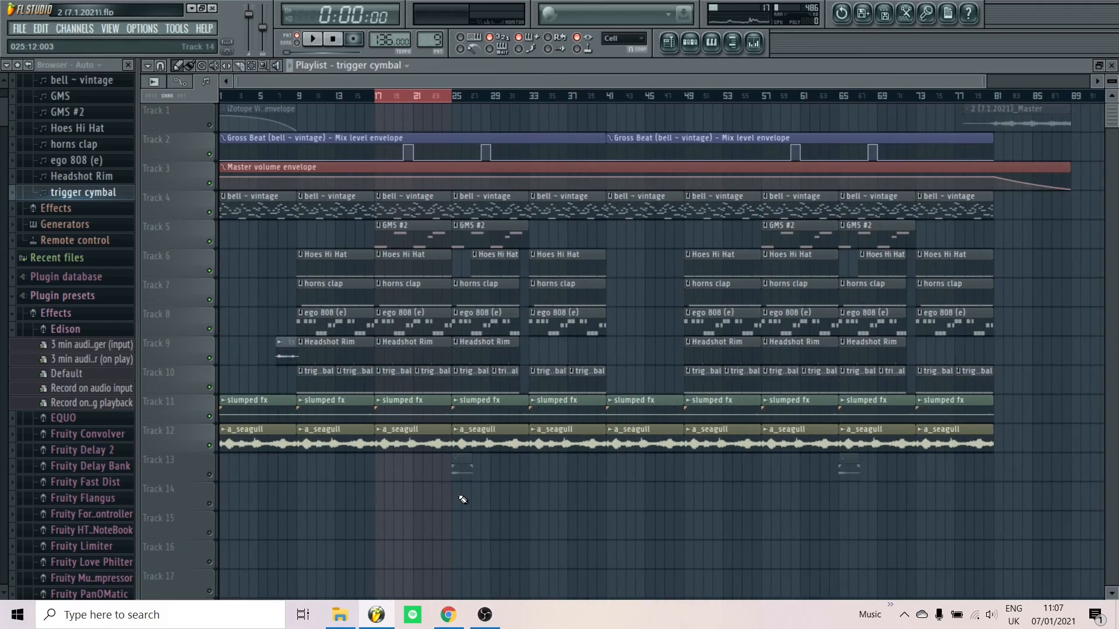
click(209, 125)
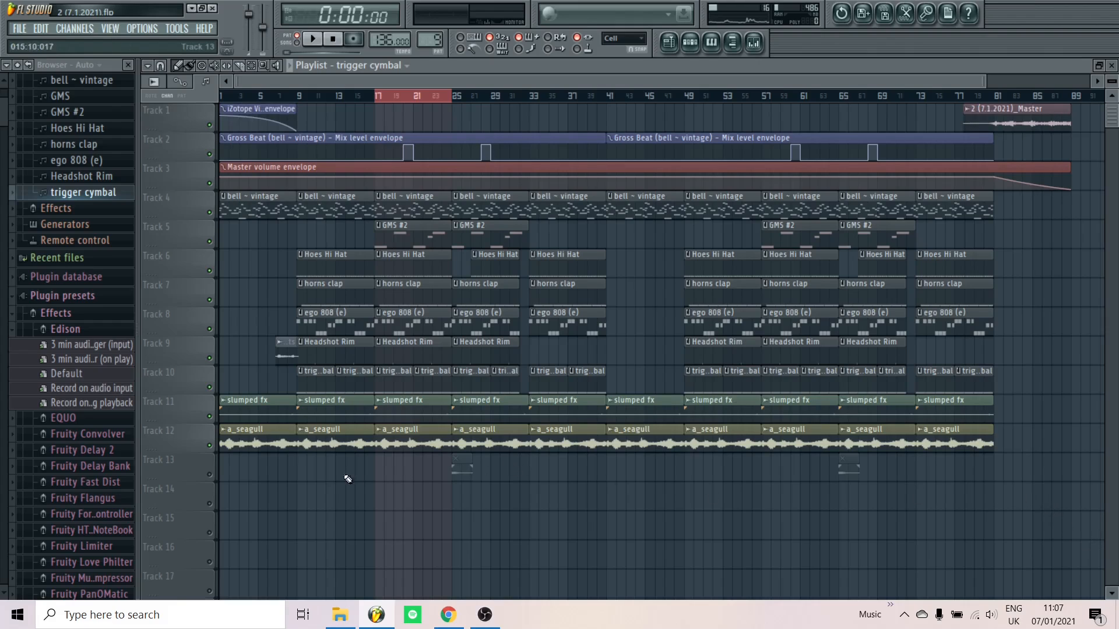
click(209, 475)
Play the arrangement from just before bar 25 to hear the Scream clip on track 13 in the mix
scroll(280, 475, up, 4)
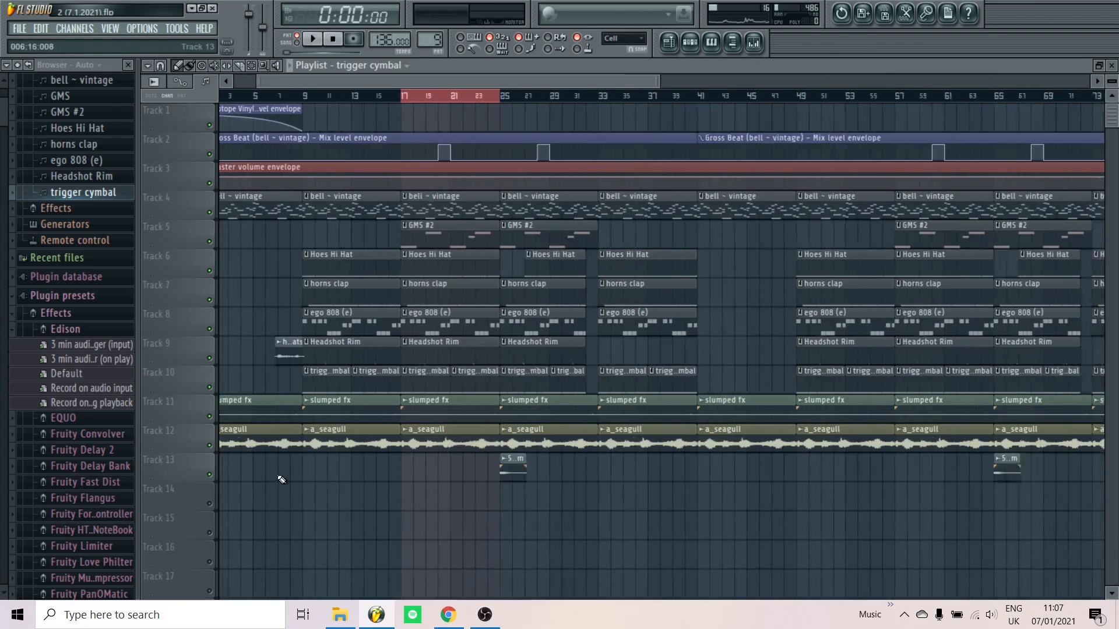
click(640, 100)
key(space)
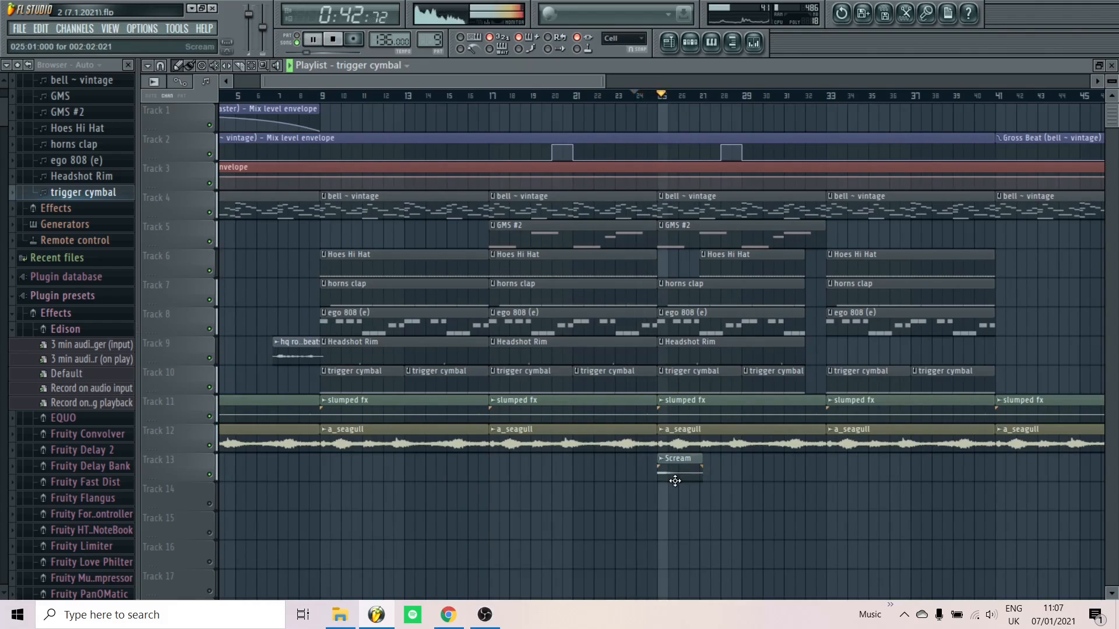
key(space)
Return the playhead to the start of the song and examine the iZotope Vinyl effect on the Master mixer track
click(755, 42)
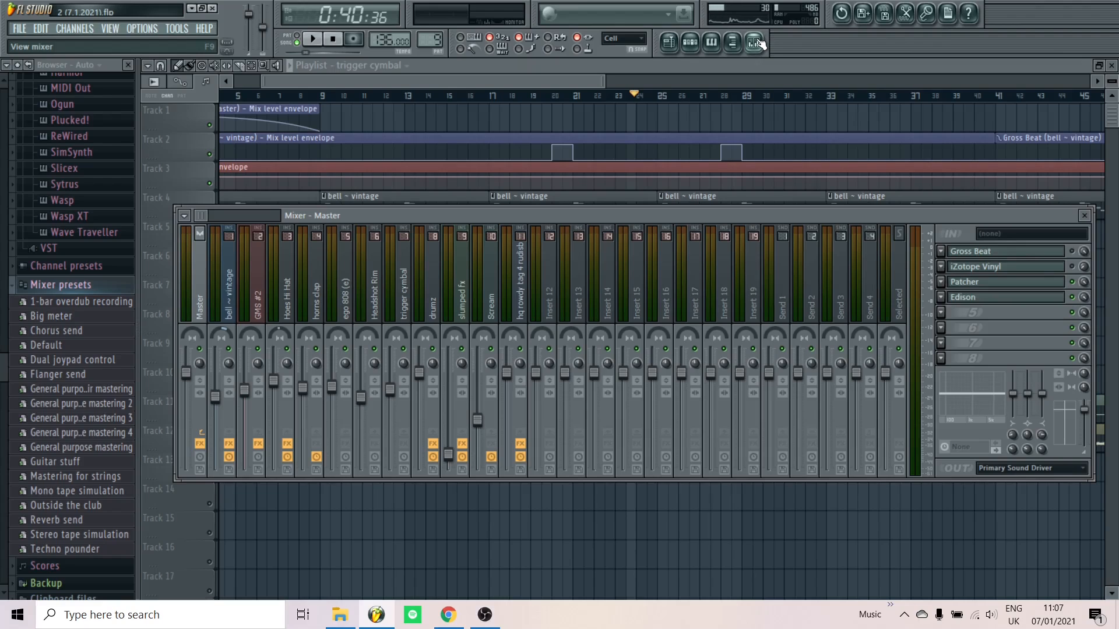
click(755, 43)
ctrl+scroll(485, 176, down, 3)
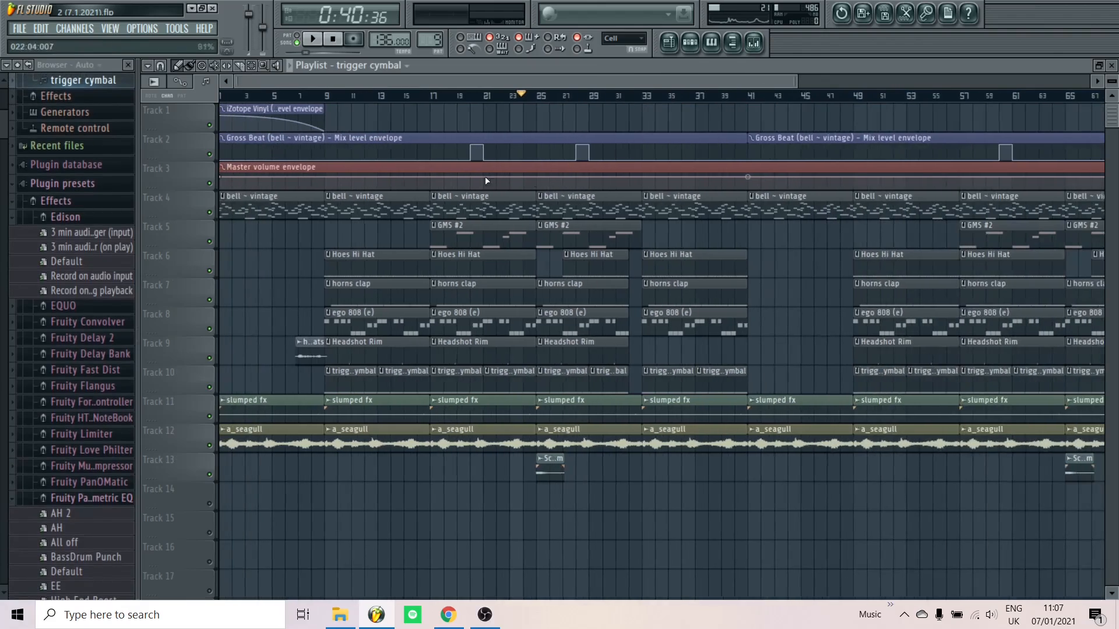
click(230, 98)
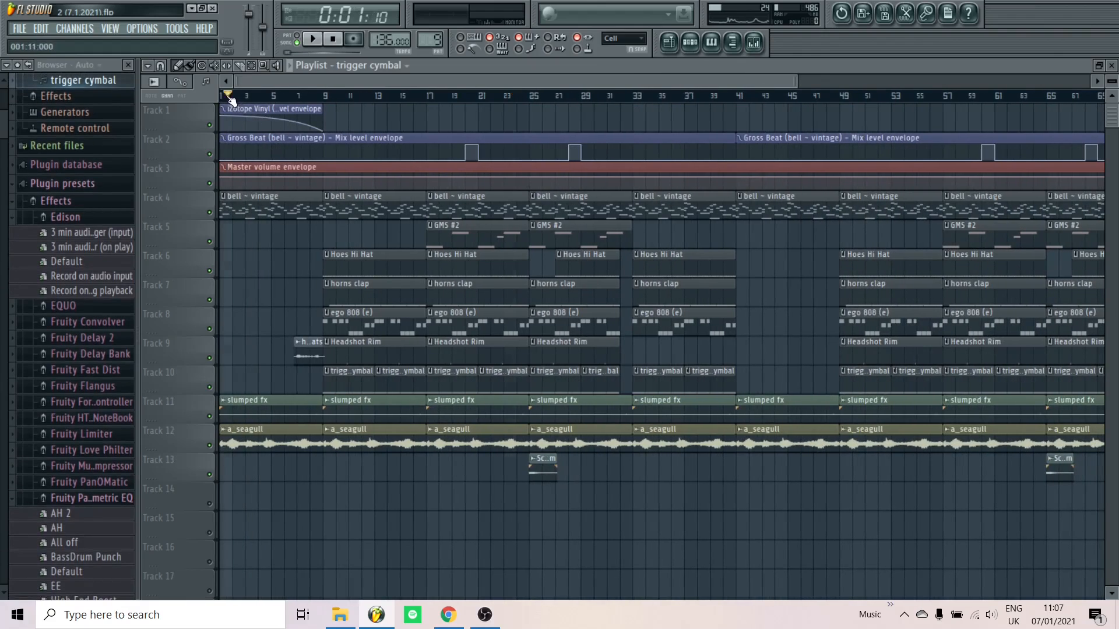
click(756, 43)
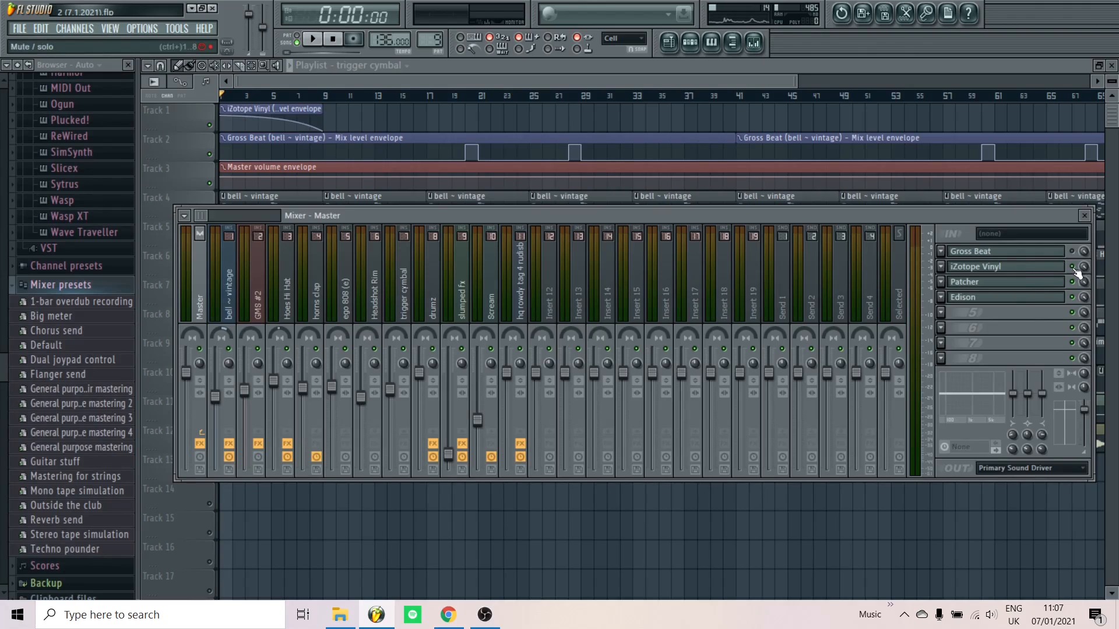
click(1027, 274)
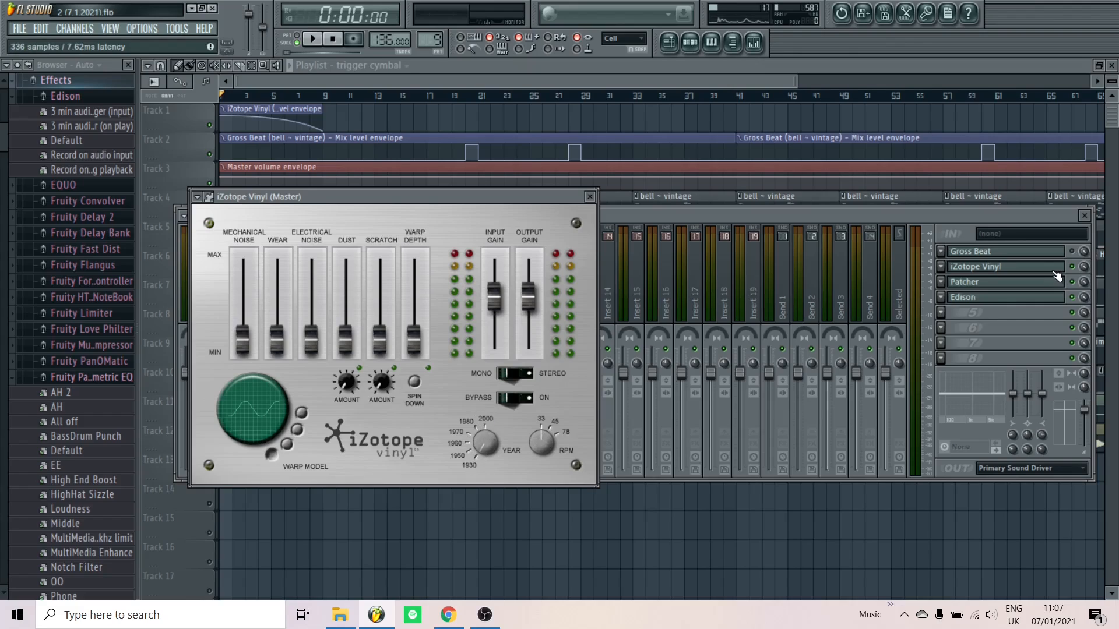
click(590, 198)
Play the intro from the start up to about bar 9 to hear the iZotope Vinyl mix level automation
click(397, 82)
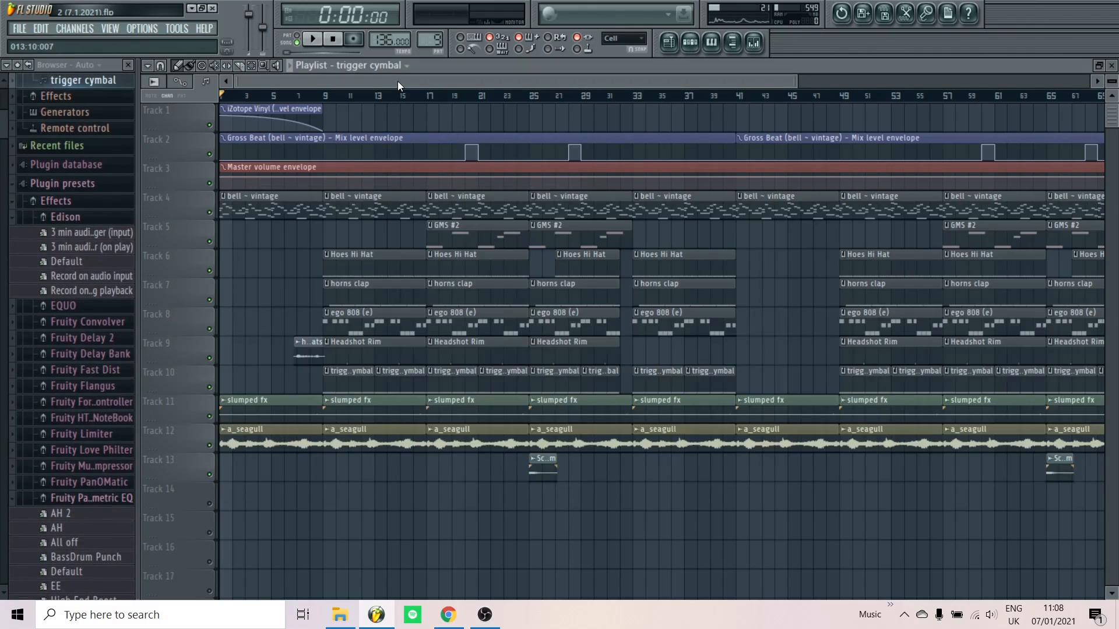
key(space)
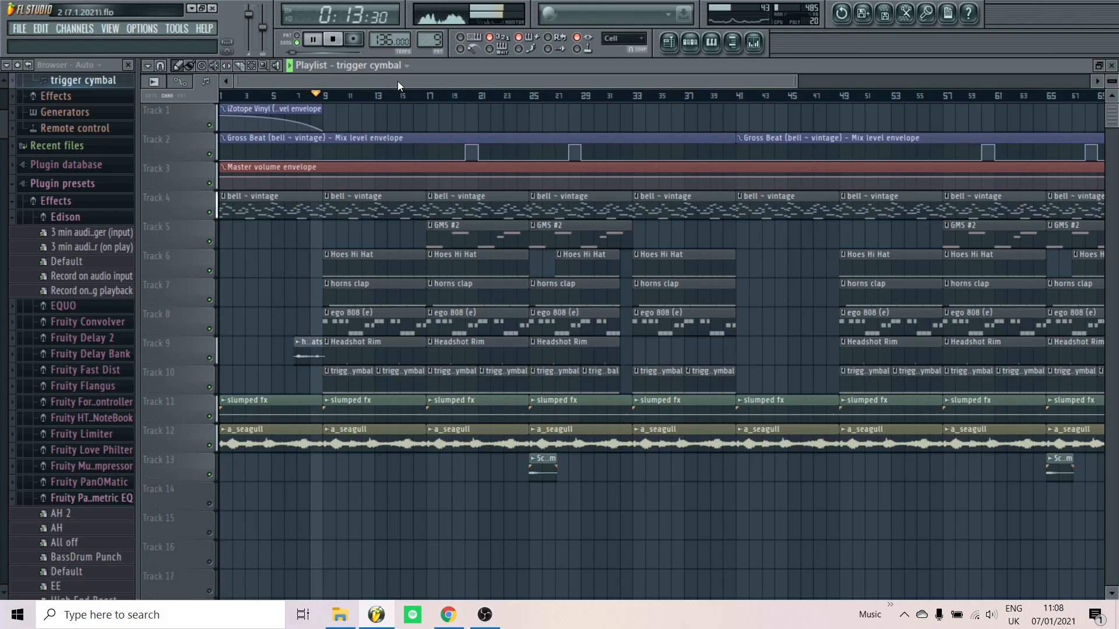
key(space)
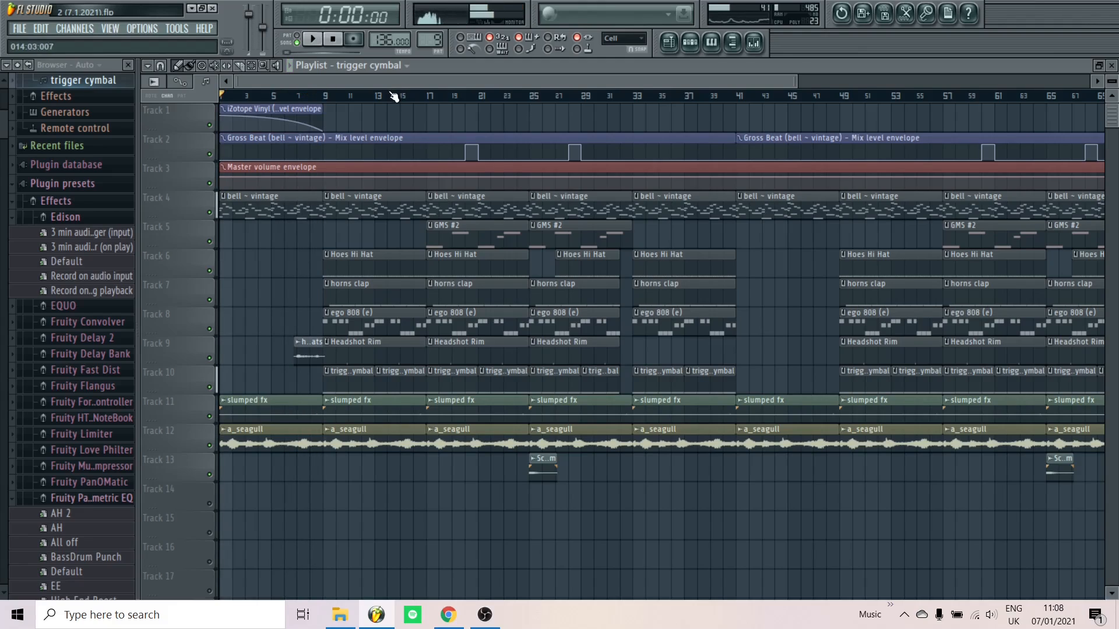
Play briefly from about bar 77, where the Master audio clip on track 1 leads into the outro
click(755, 42)
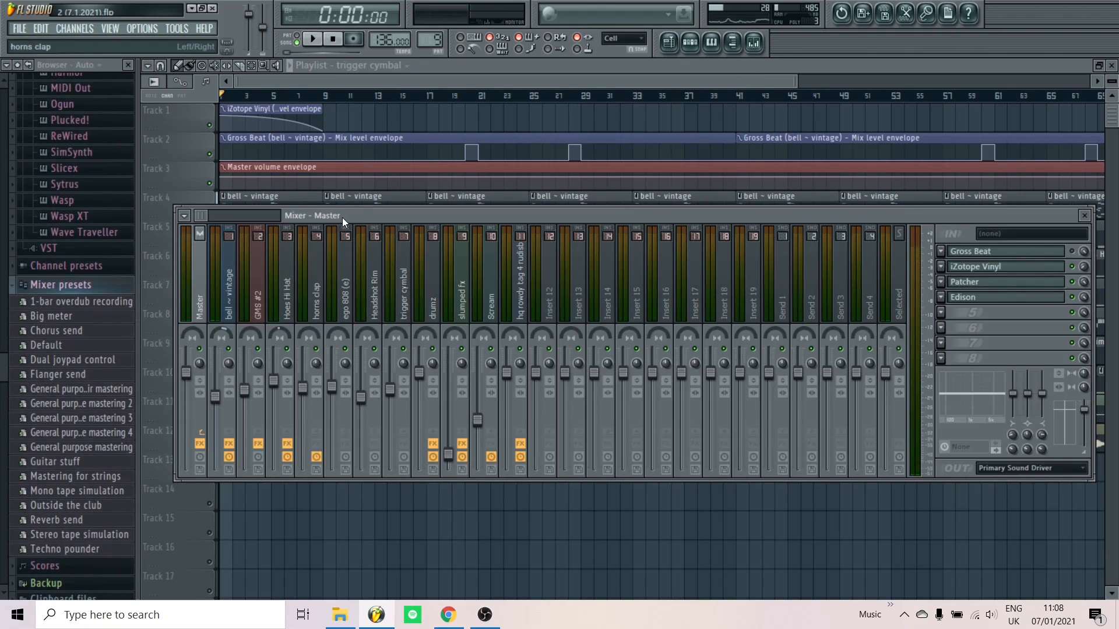
click(397, 108)
scroll(385, 127, down, 1)
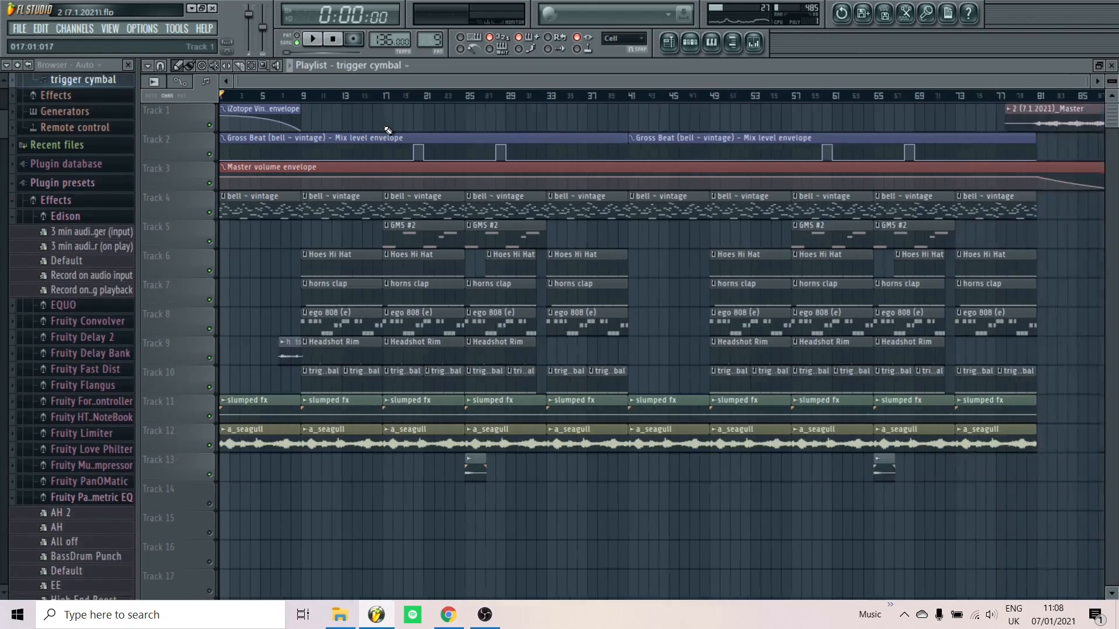
scroll(388, 129, down, 1)
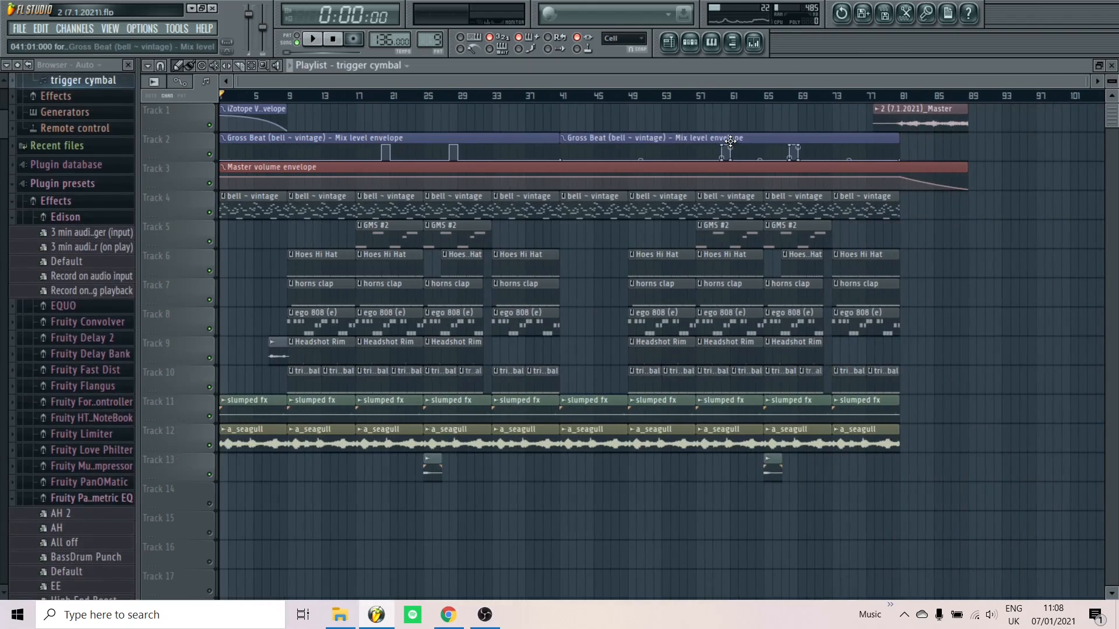
scroll(851, 232, up, 2)
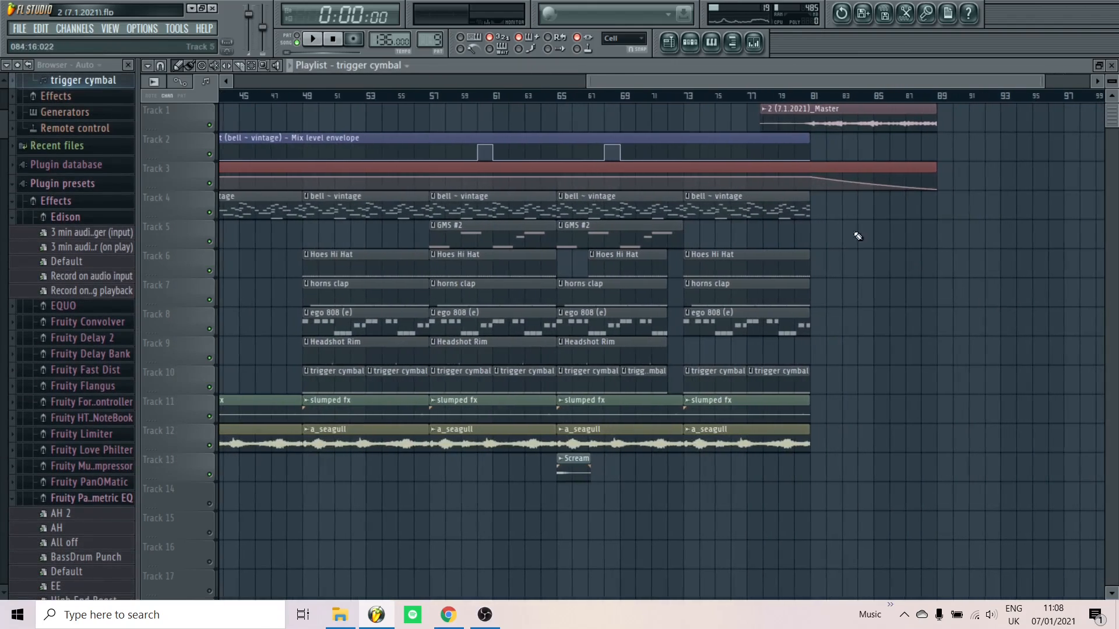
scroll(752, 131, up, 1)
key(space)
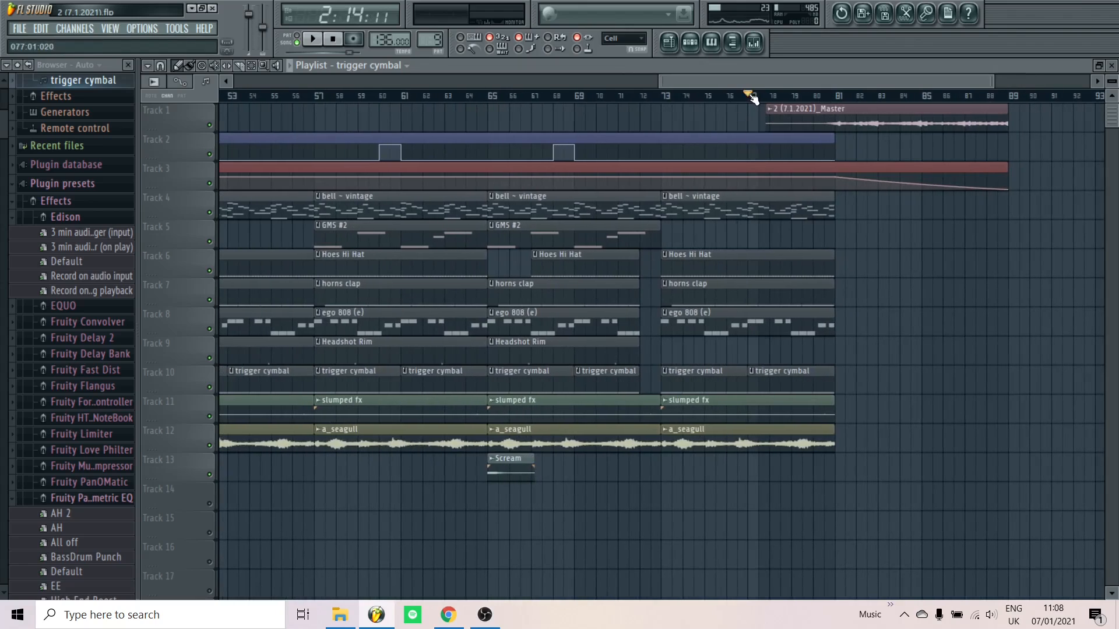
scroll(905, 197, up, 1)
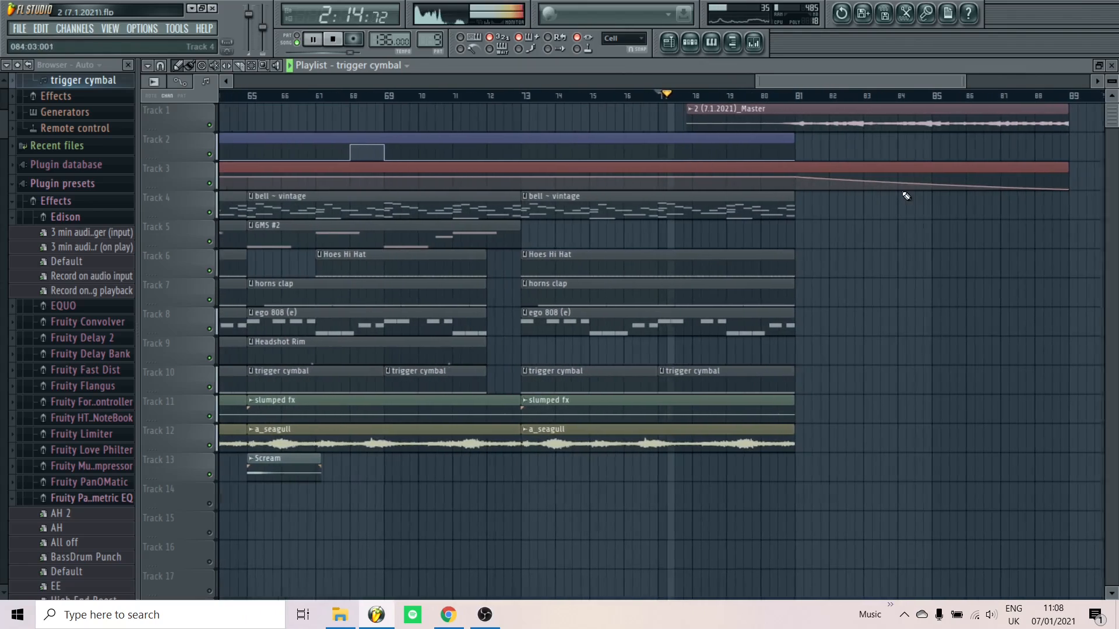
scroll(797, 93, down, 1)
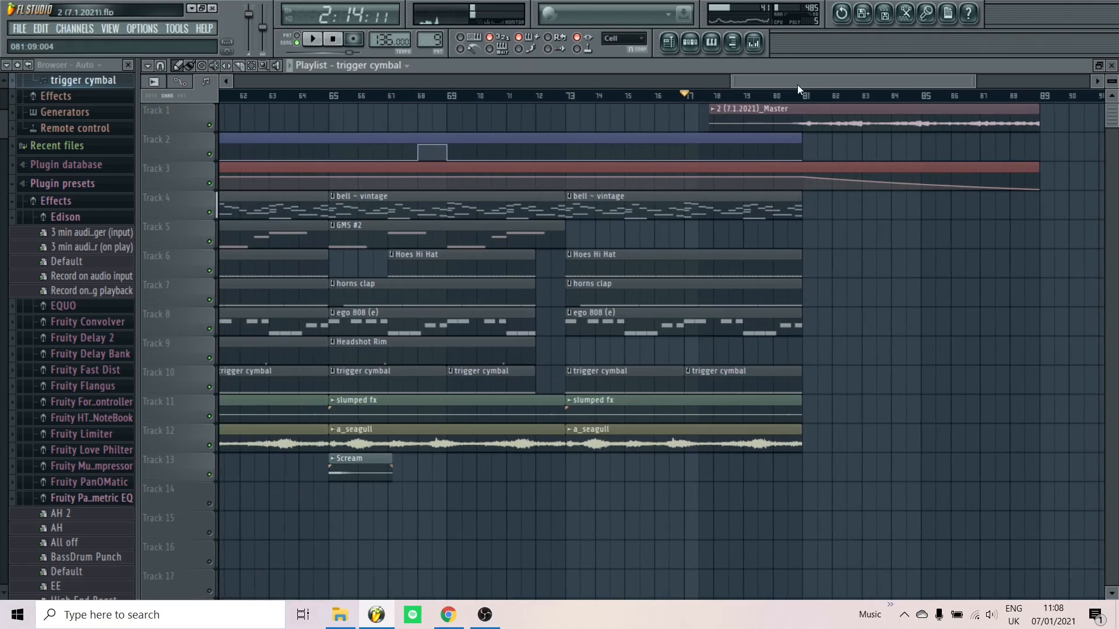
Play the outro from just before bar 81 to hear the Master audio clip under the master volume fade
click(797, 96)
scroll(872, 259, up, 1)
key(space)
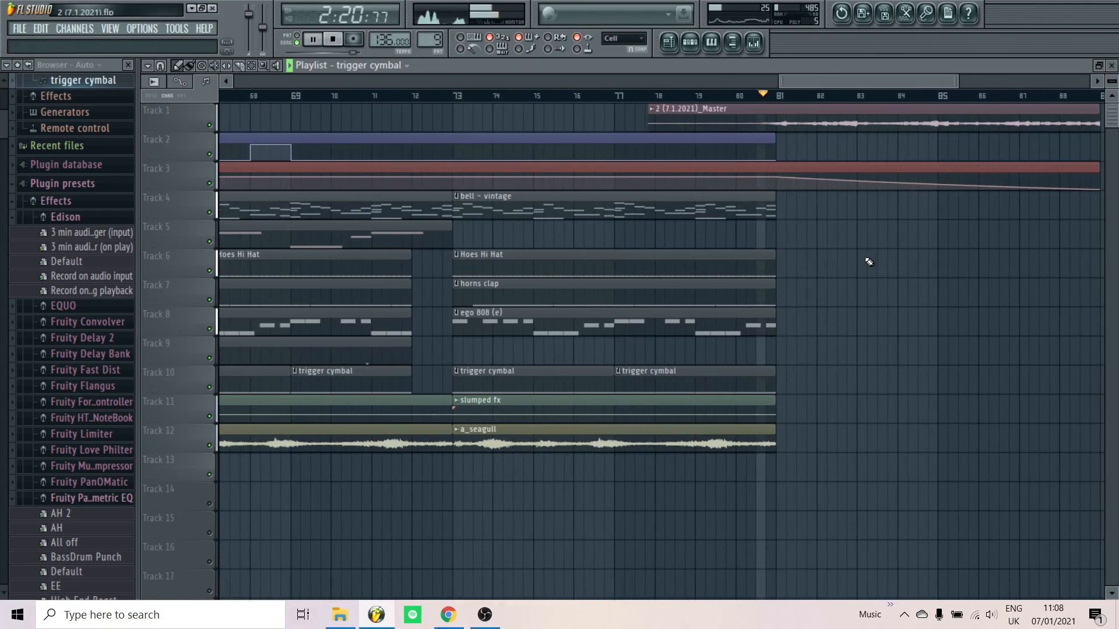
scroll(867, 262, down, 3)
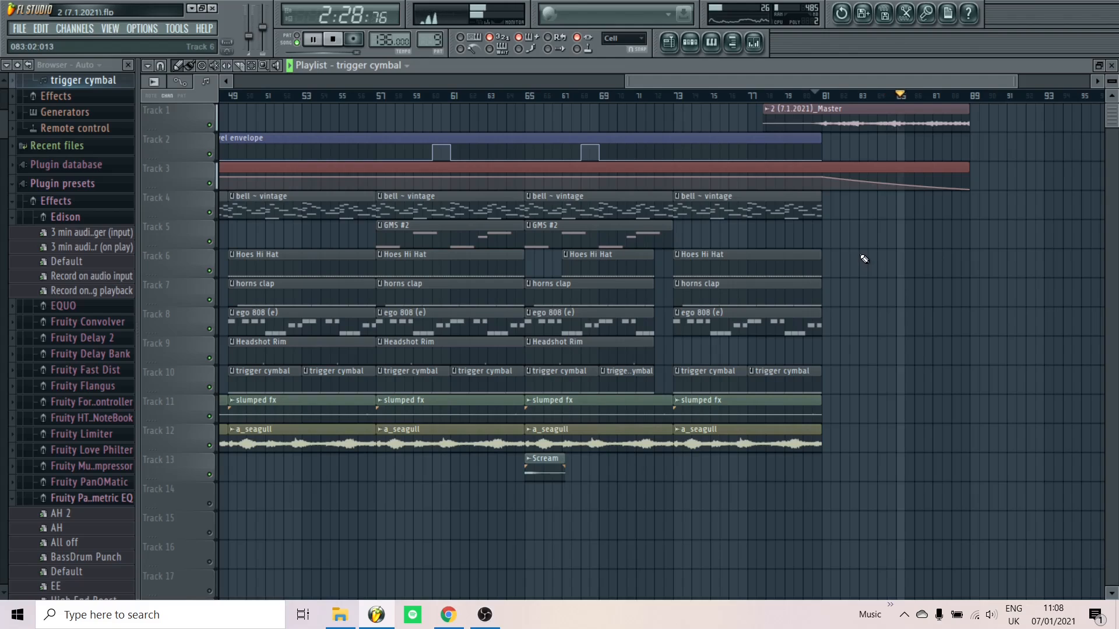
key(space)
Select bars 41 to 49 in the playlist as the section to render
scroll(928, 245, down, 3)
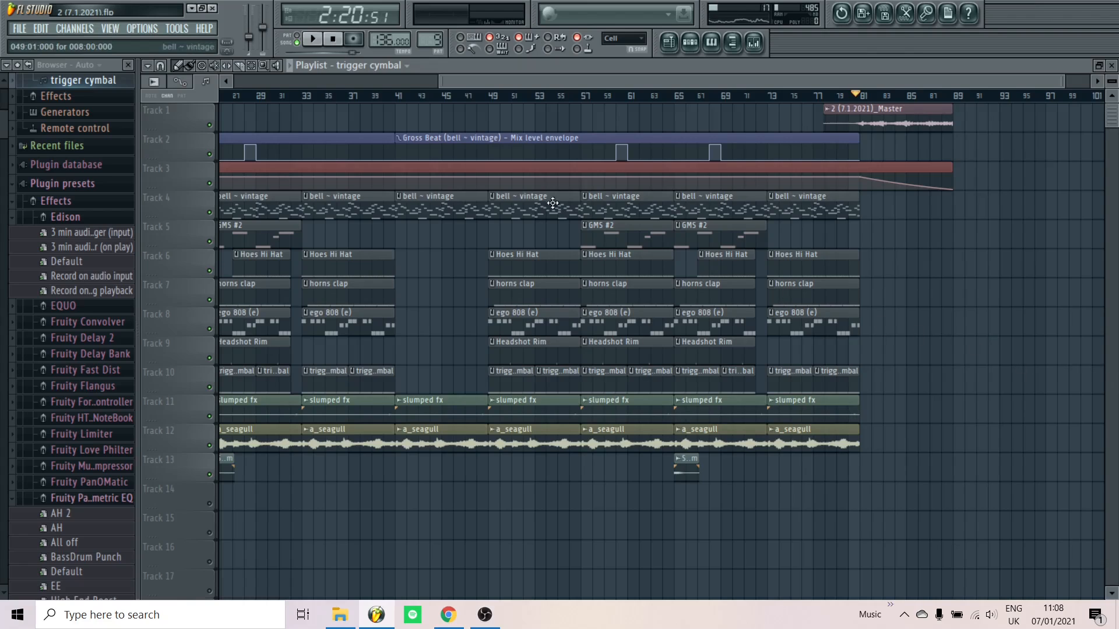
scroll(400, 252, up, 5)
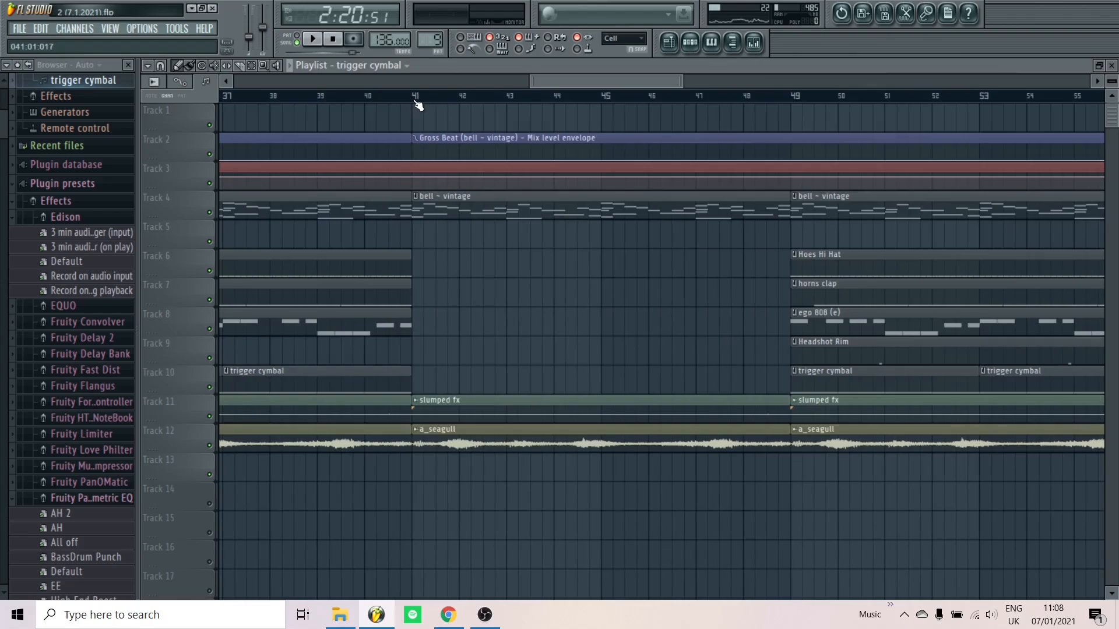
drag(417, 103, 791, 133)
Arm the Master mixer track for recording, bring up the mixer track render settings for the selection, and dismiss them without rendering
click(754, 42)
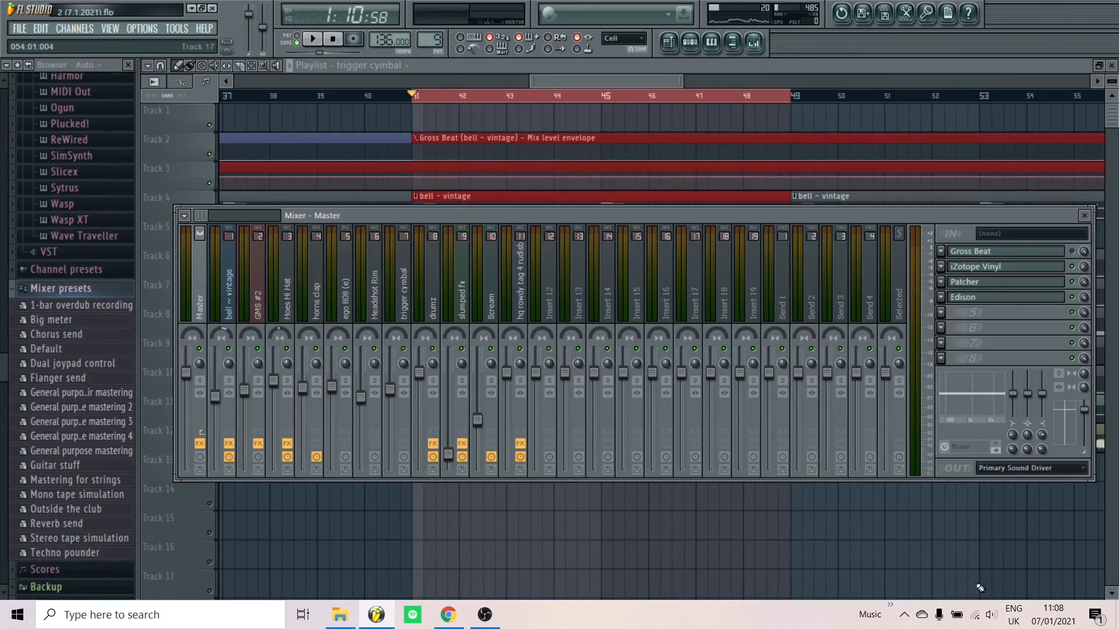
click(228, 306)
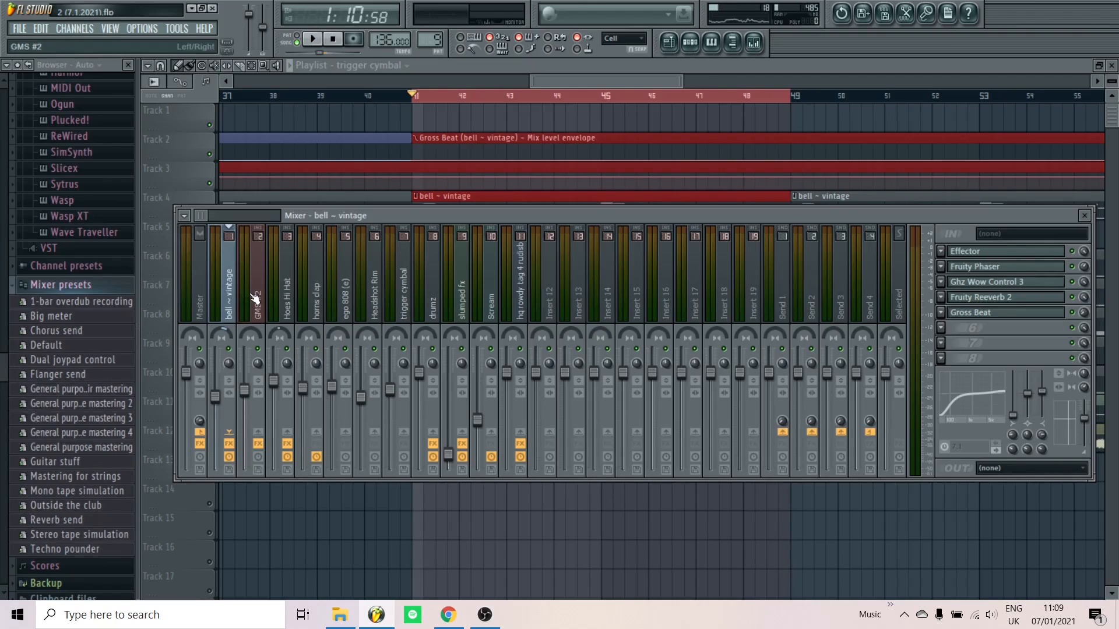
click(199, 294)
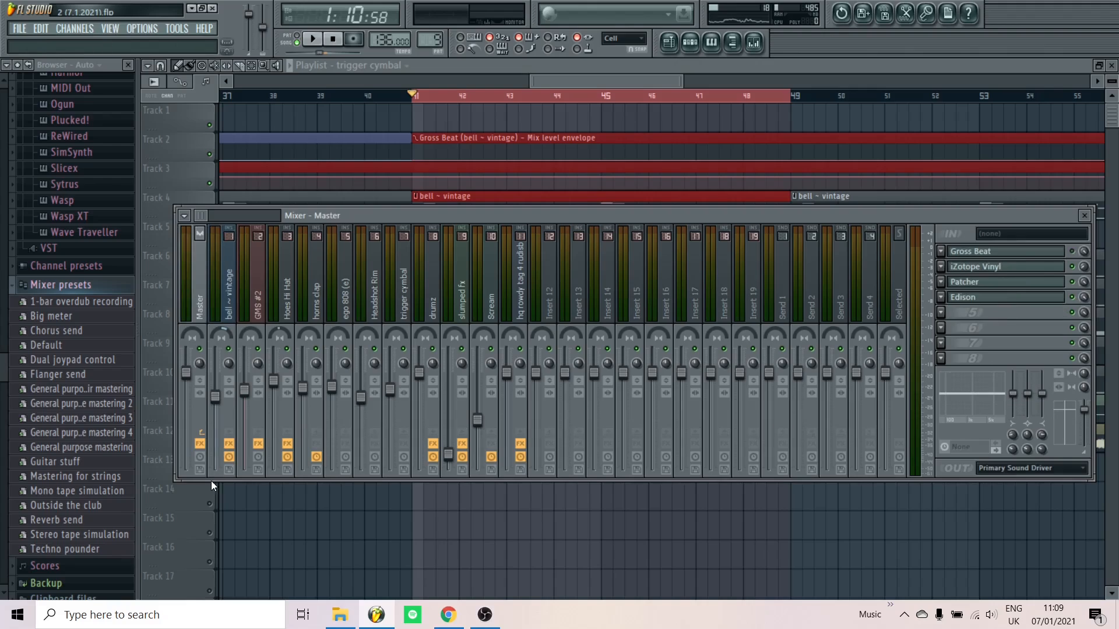
click(204, 473)
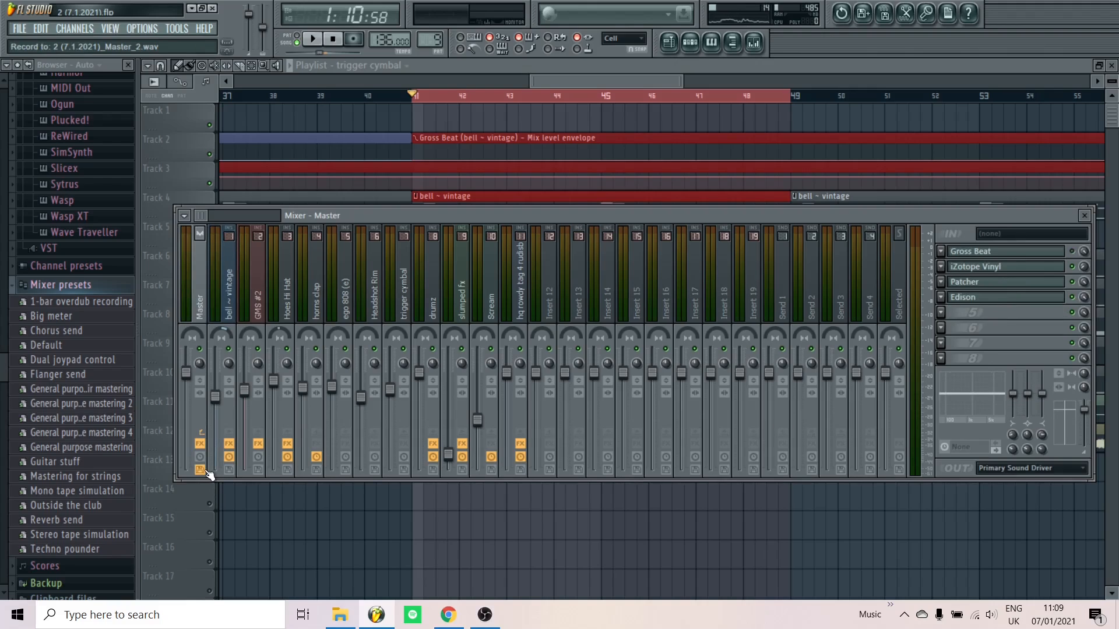
key(alt+r)
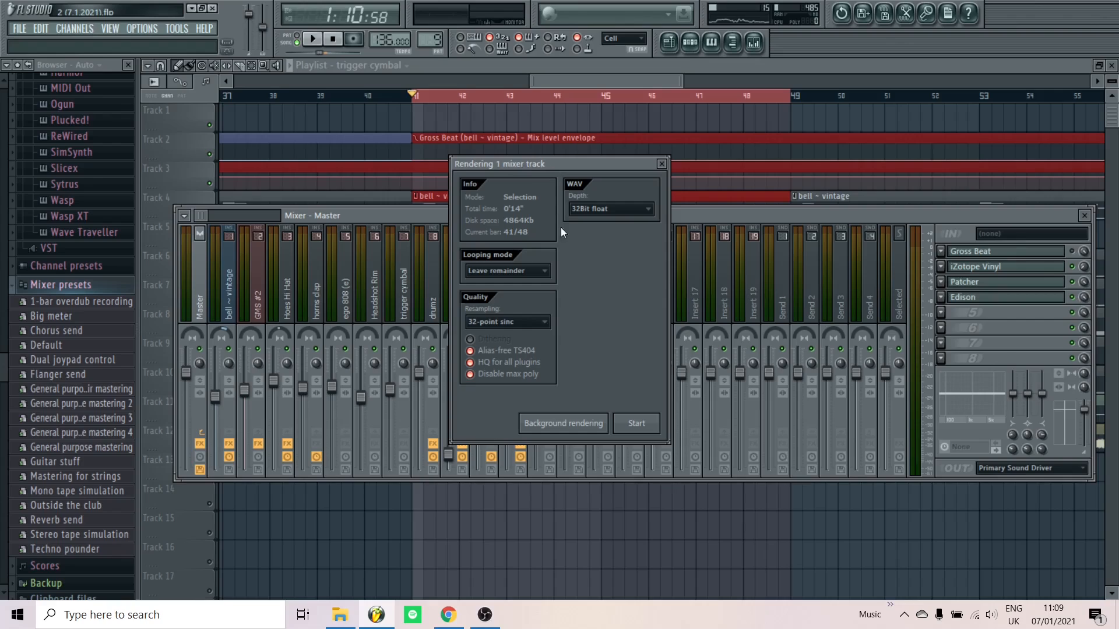
click(662, 164)
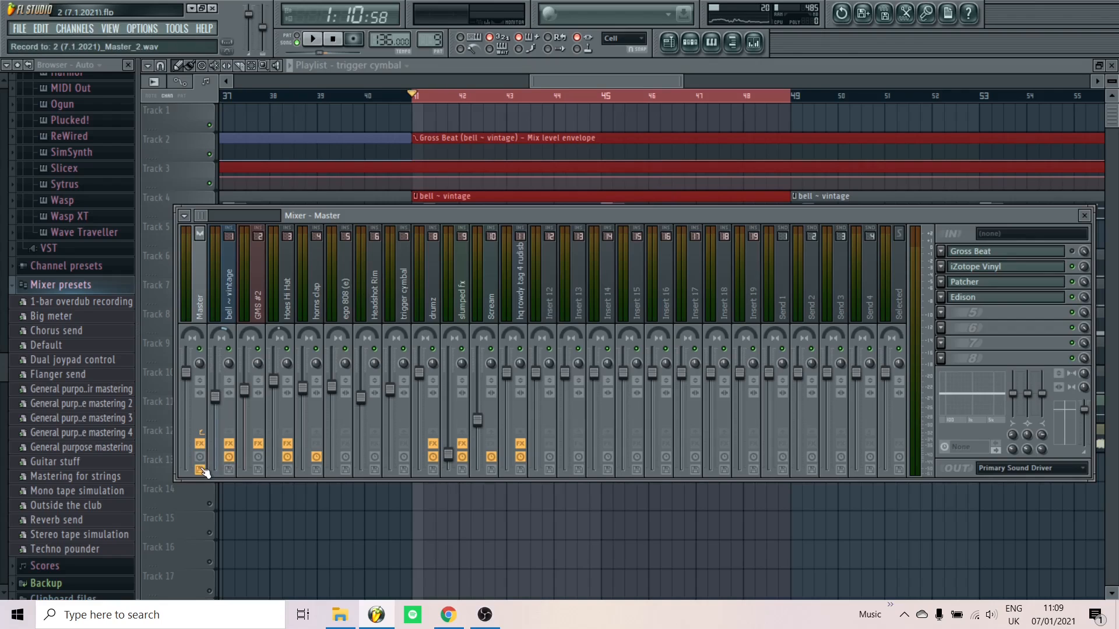
Close the mixer, clear the playlist time selection and return the playhead to the start of the song
right_click(483, 561)
scroll(482, 558, down, 6)
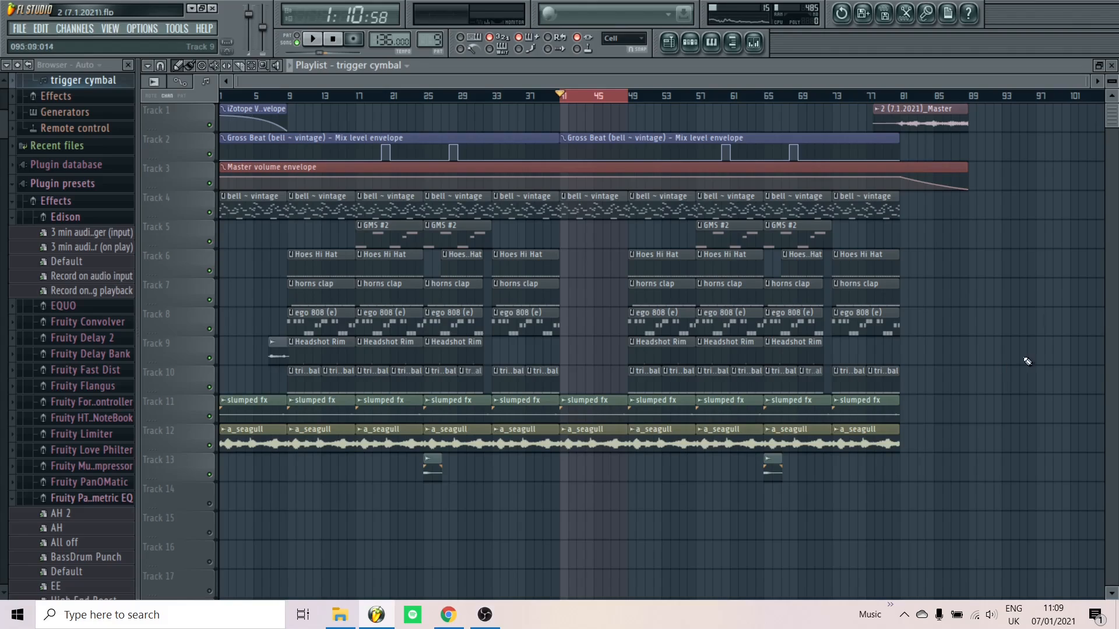
drag(251, 97, 195, 100)
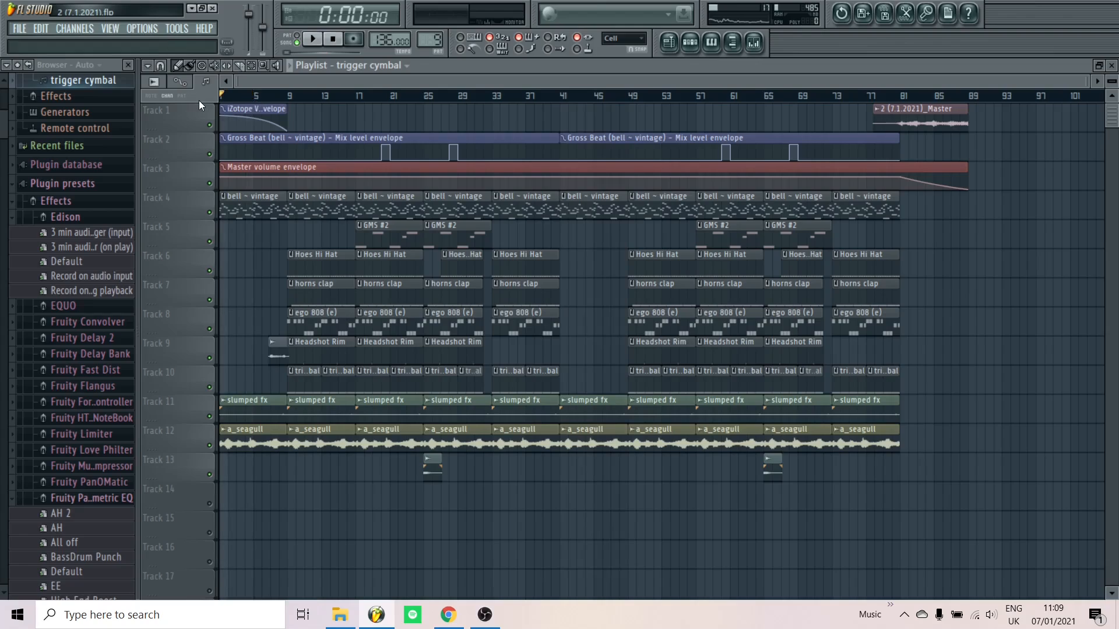